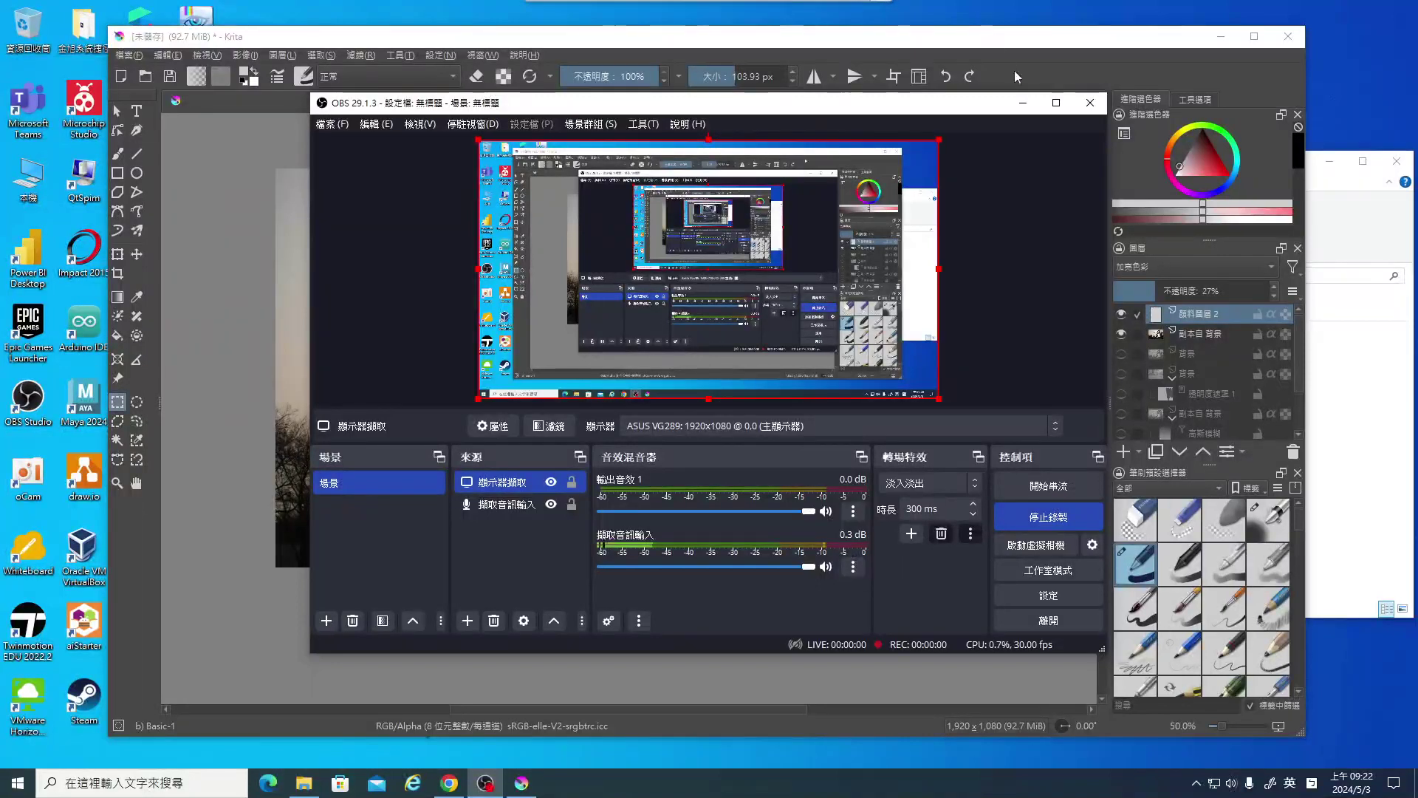
Minimize the OBS window to reveal the sunset power-line photo open in Krita.
click(1024, 103)
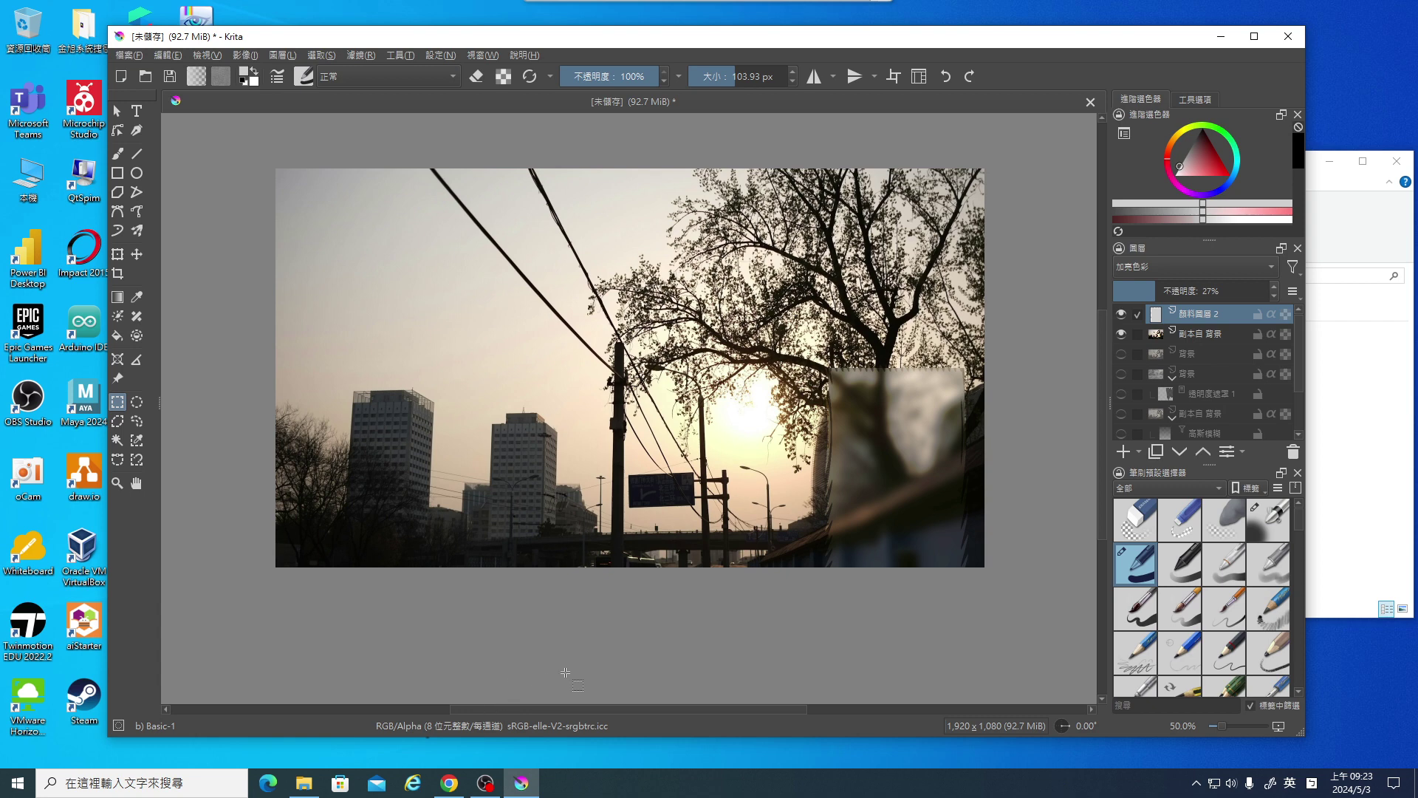
Create a blank 1920×1080, 300 ppi RGB/Alpha 8-bit document in a new tab.
click(127, 55)
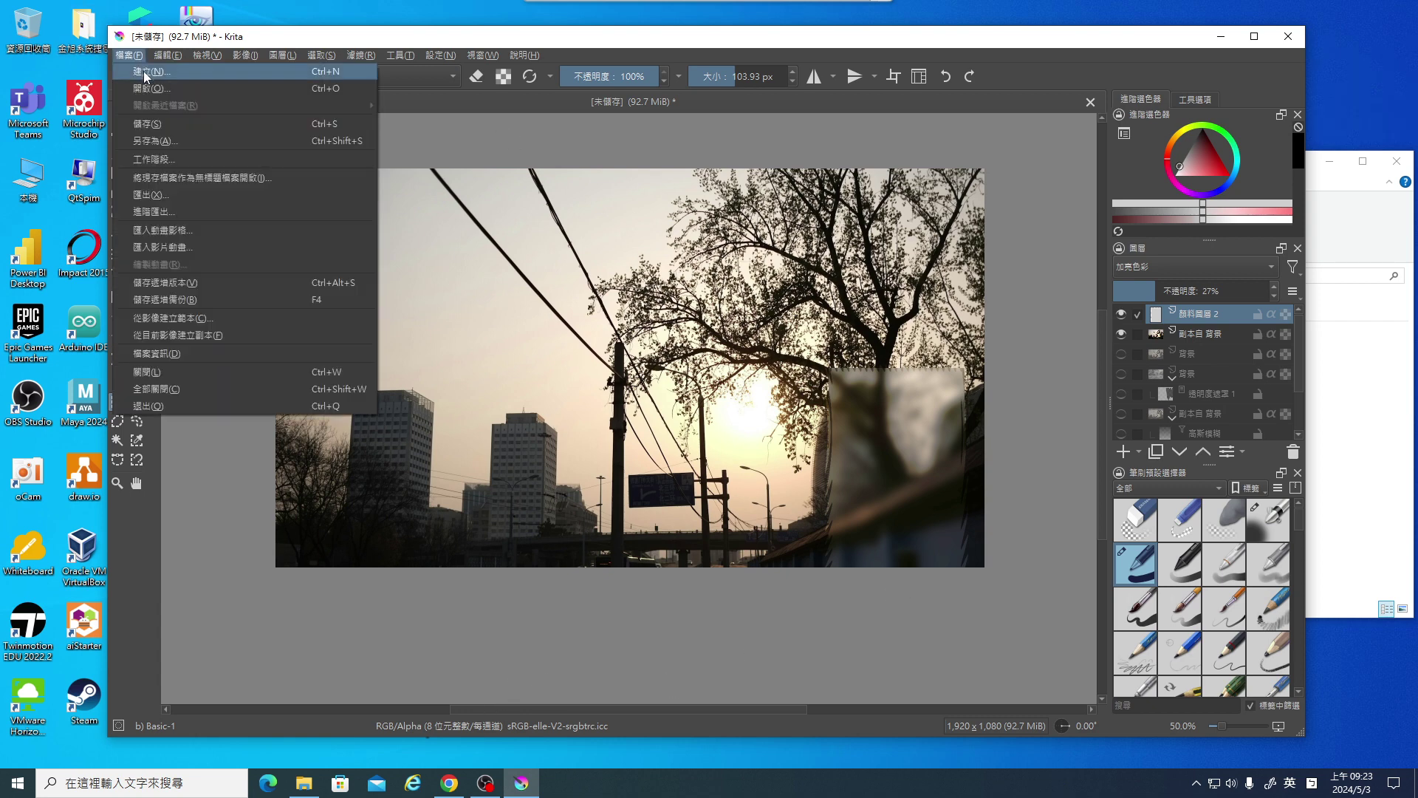
click(144, 71)
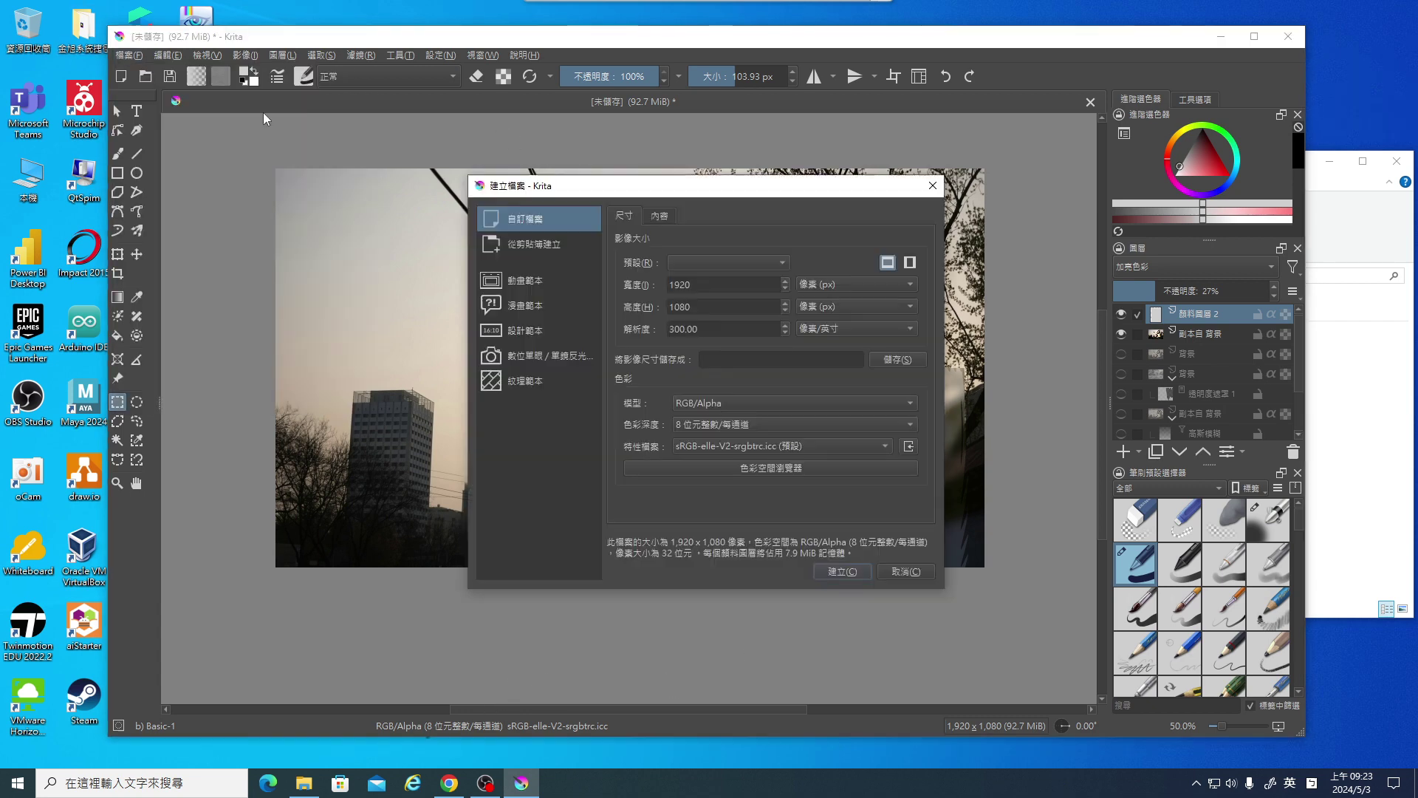
click(842, 571)
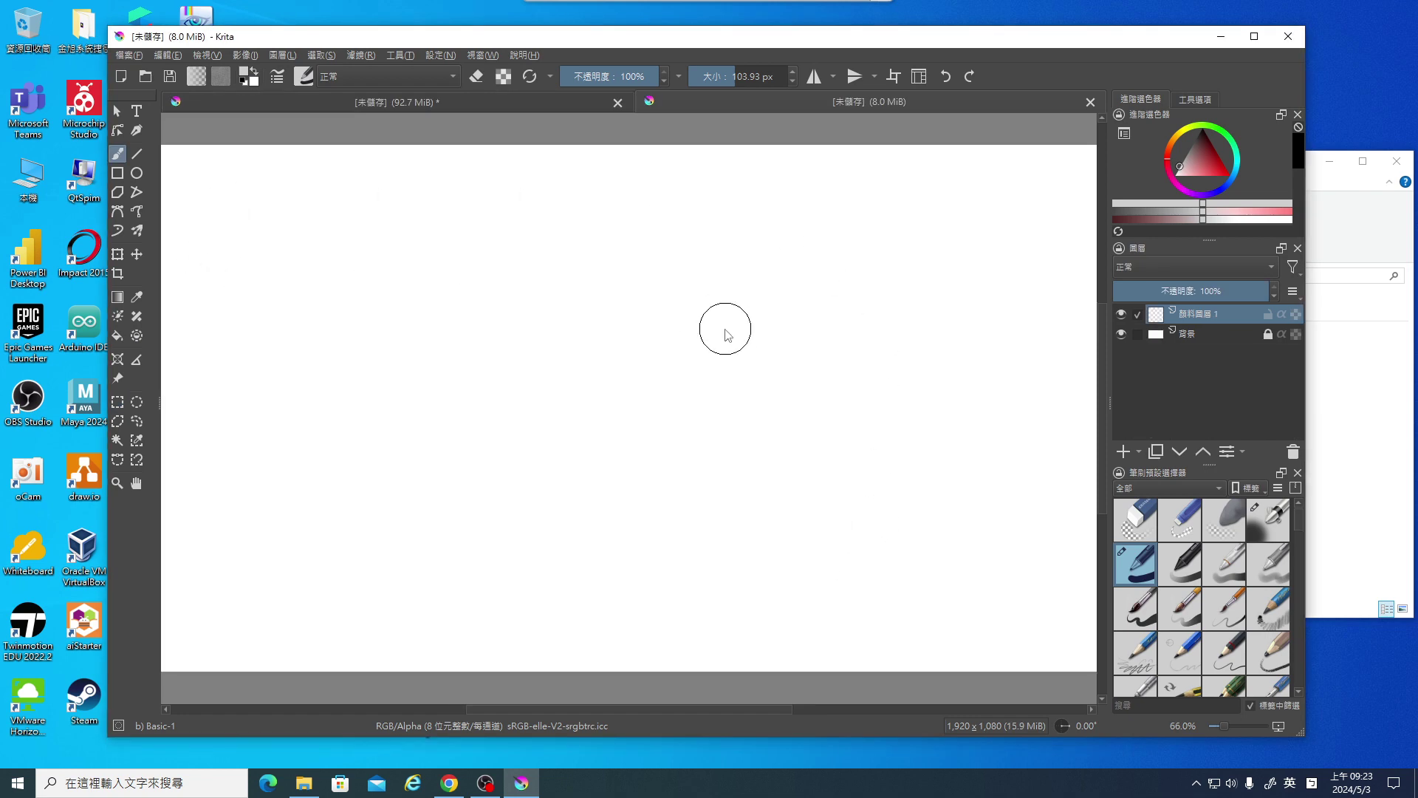
scroll(735, 338, down, 1)
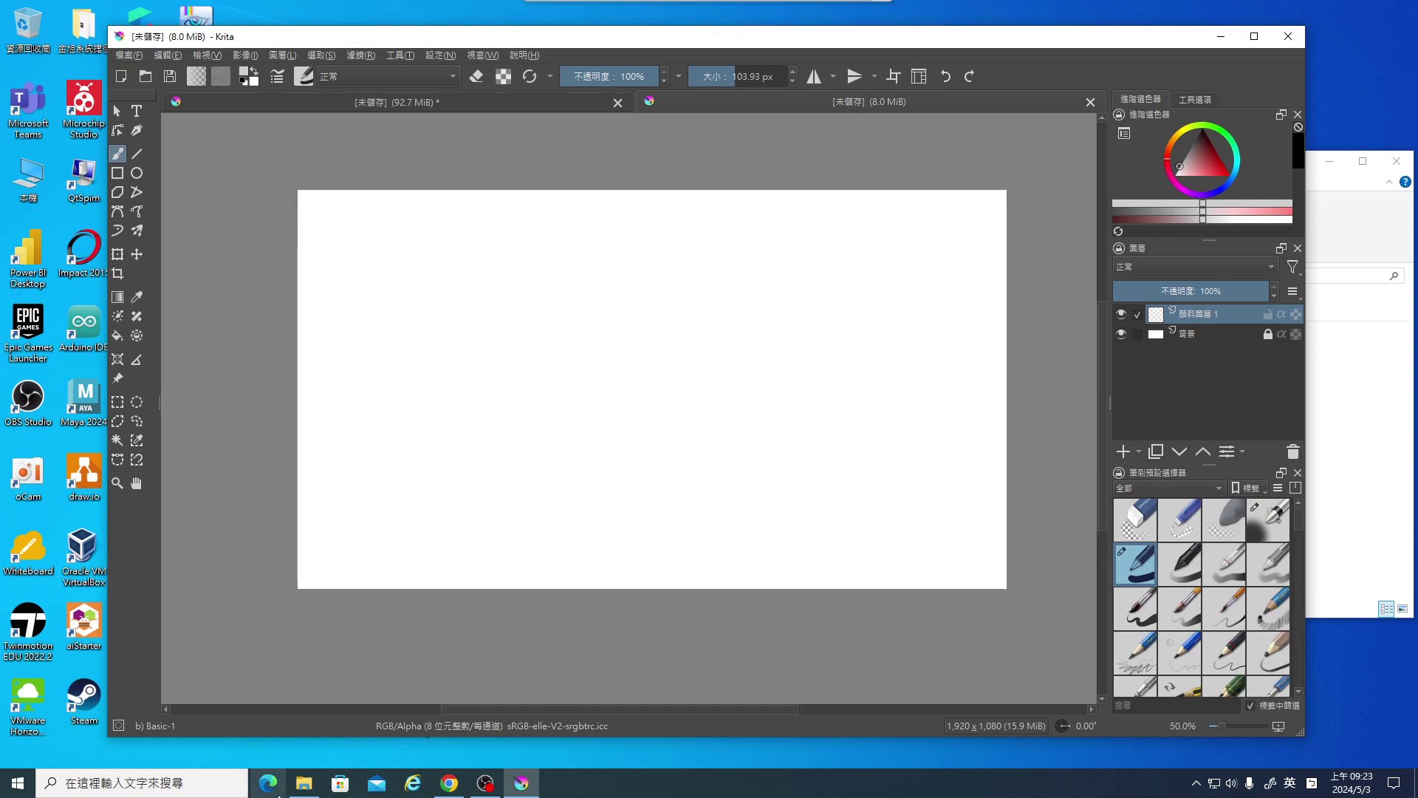
Drop the first street-crossing JPG from Downloads onto the new canvas as a new layer.
click(303, 783)
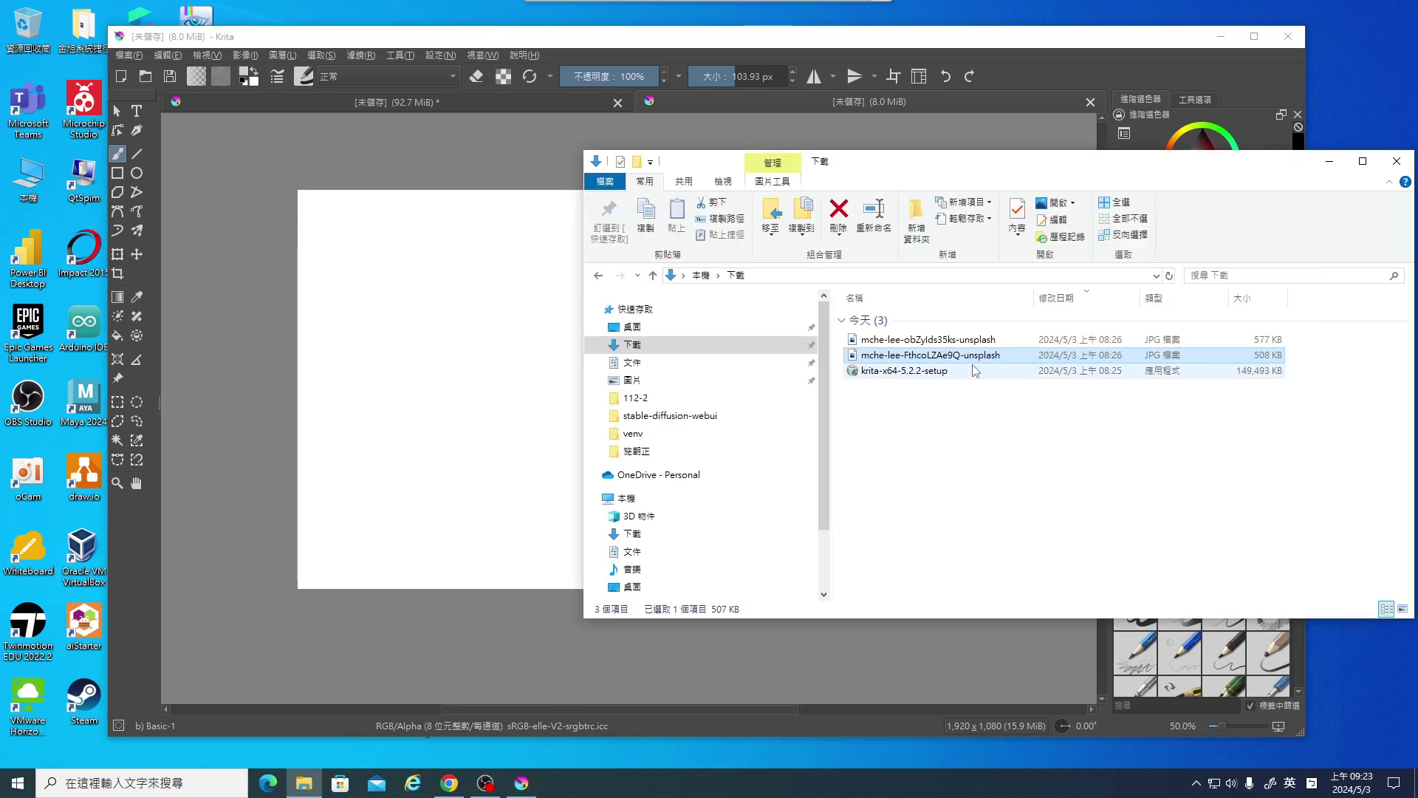
drag(956, 340, 539, 357)
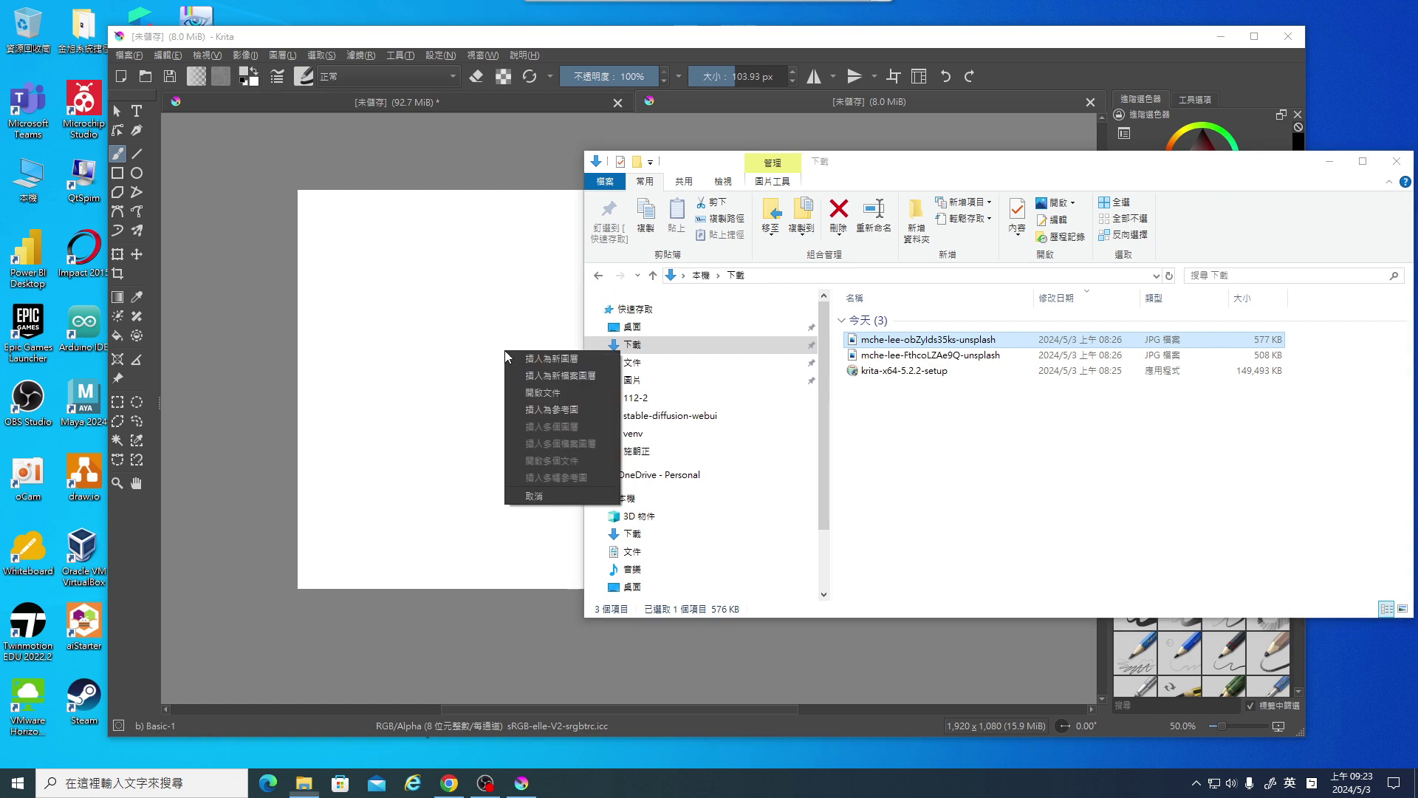
click(550, 362)
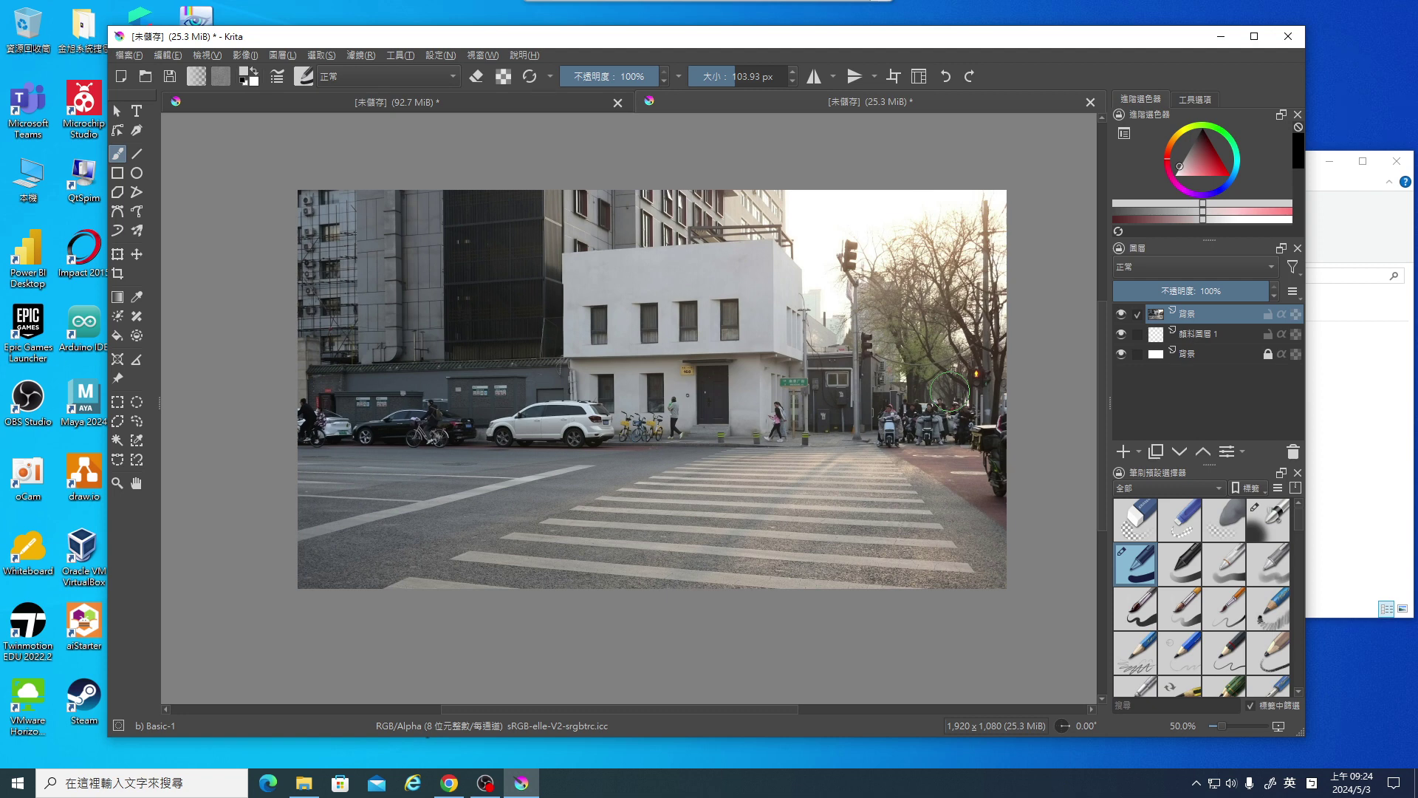
Duplicate the street-crossing photo layer and pick the Rectangular Selection tool.
click(1157, 453)
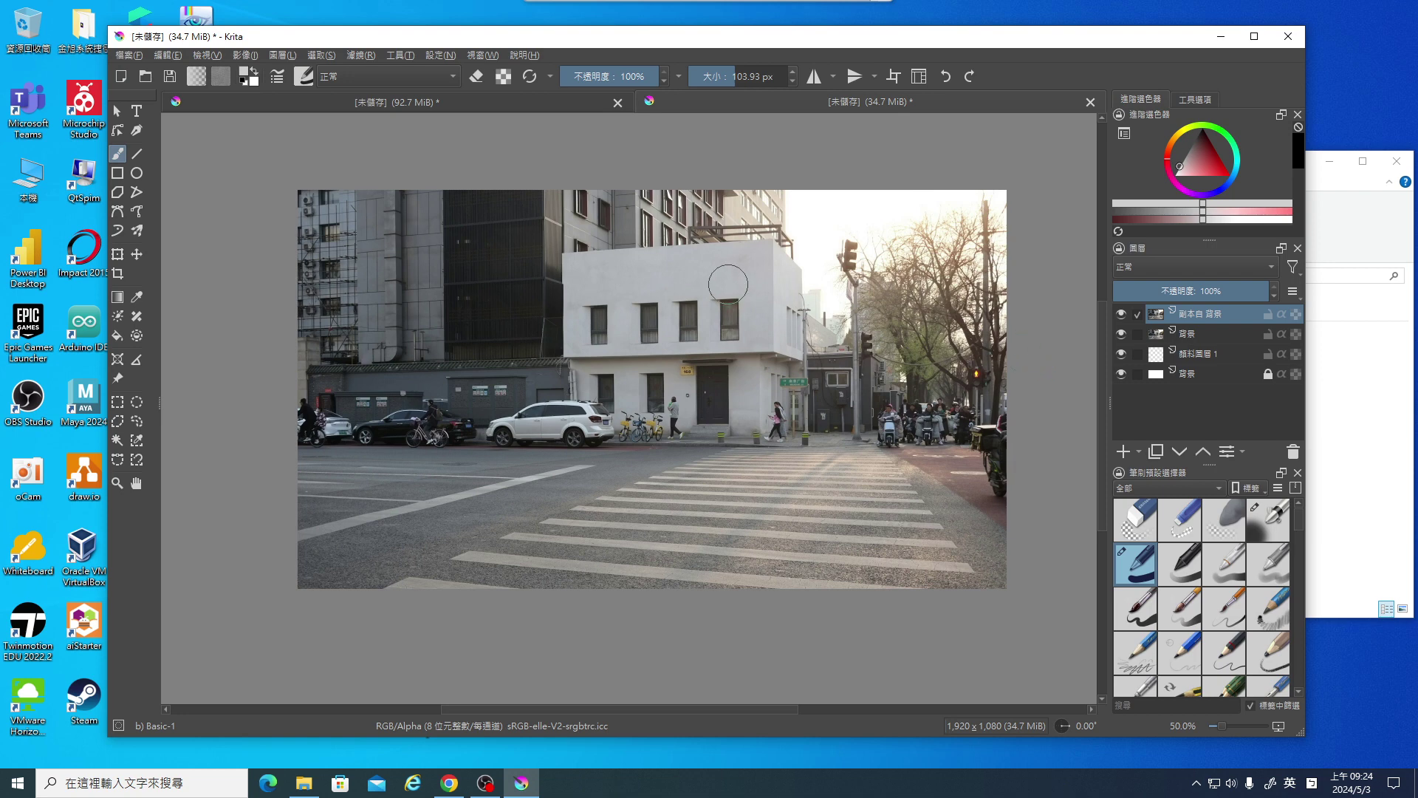
click(117, 401)
Apply a 31.64 px Gaussian blur to a tall rectangular strip over the traffic light and crosswalk.
mouse_move(740, 220)
mouse_down()
mouse_move(833, 540)
mouse_move(871, 509)
mouse_up()
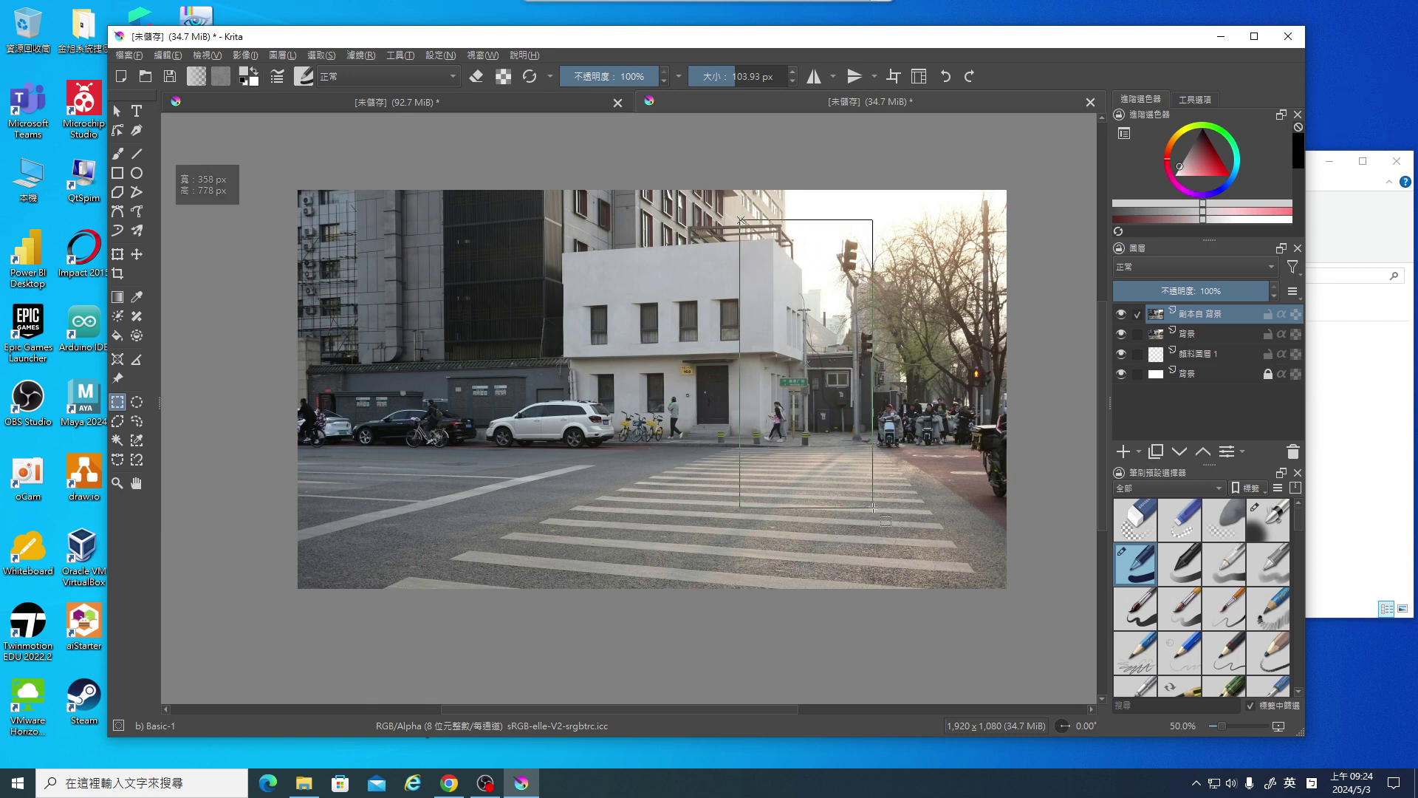
drag(873, 508, 873, 508)
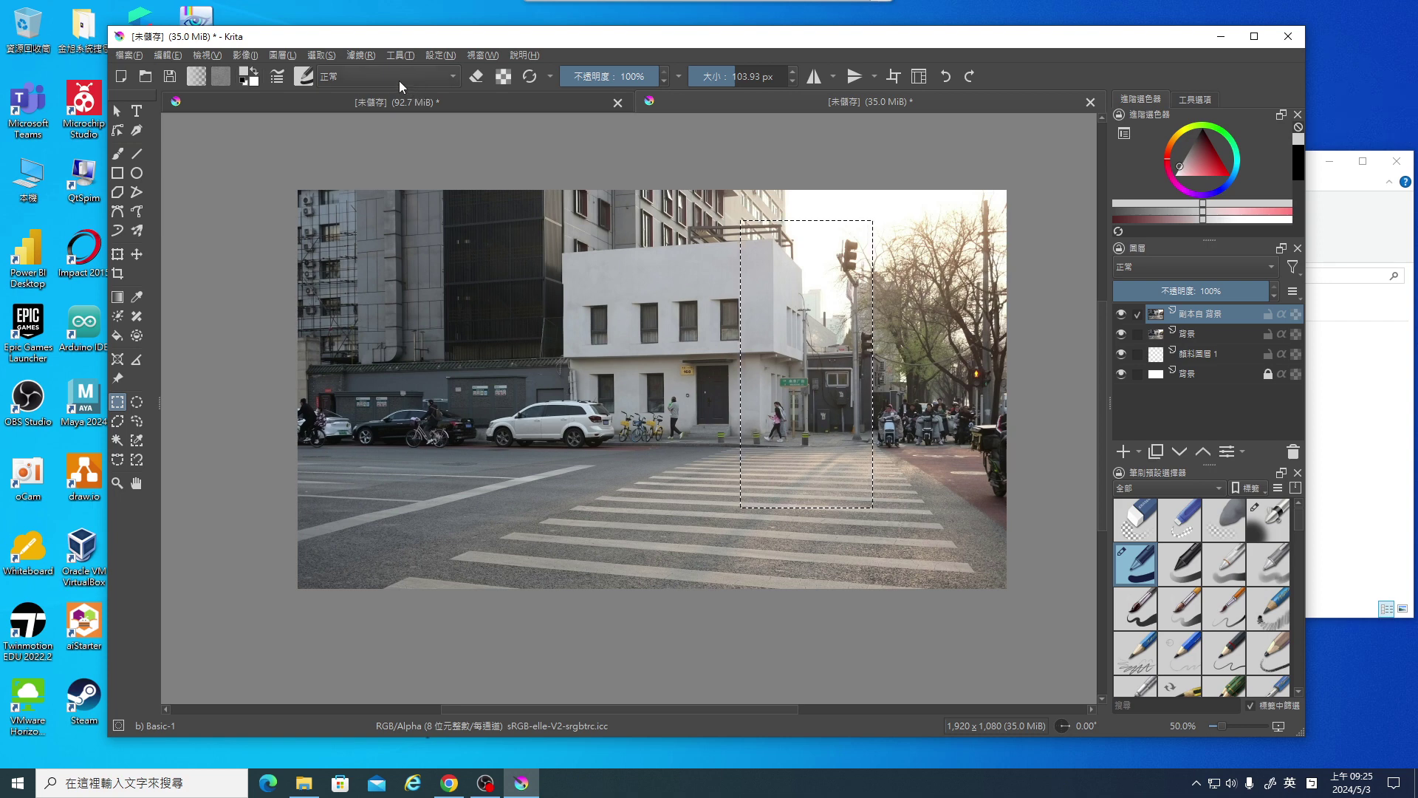
click(362, 56)
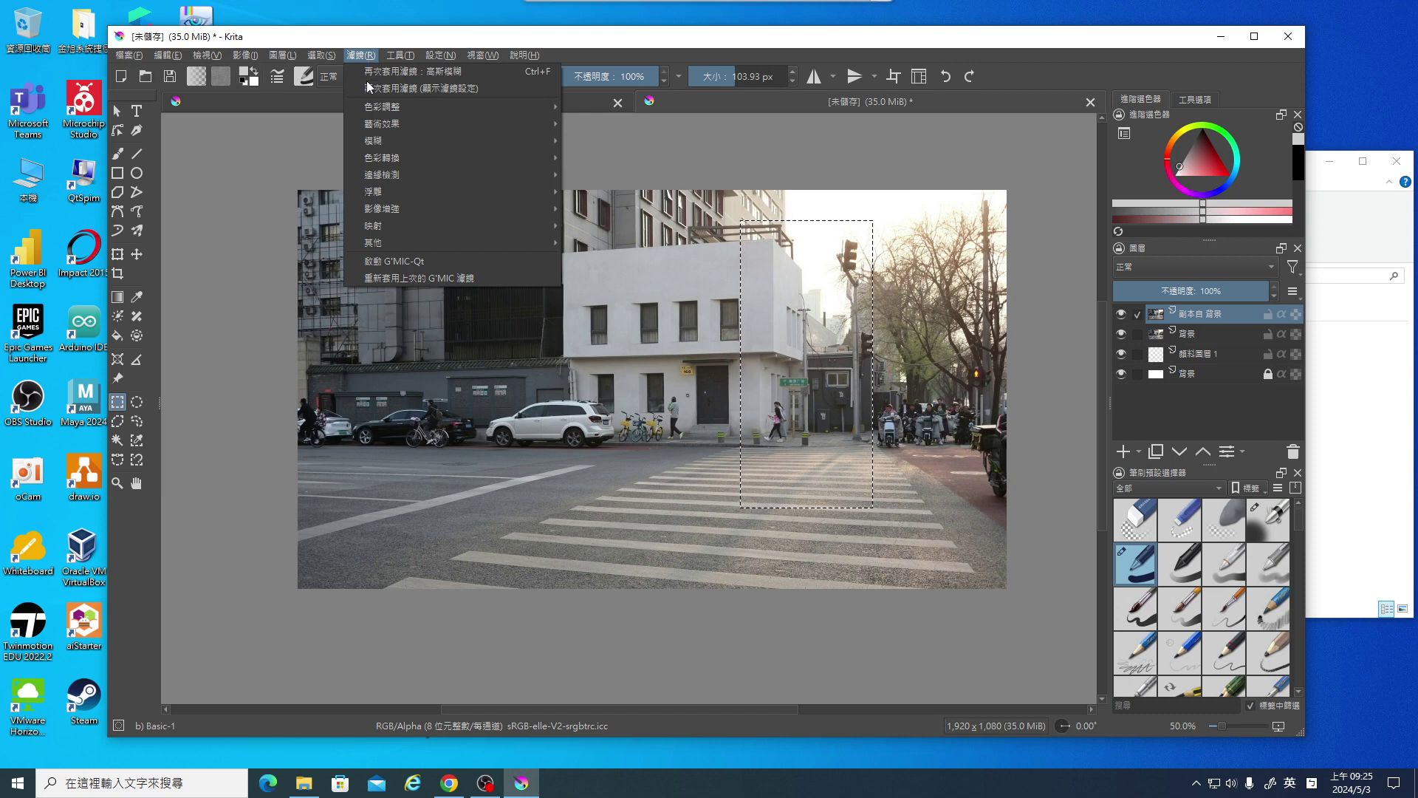
mouse_move(448, 140)
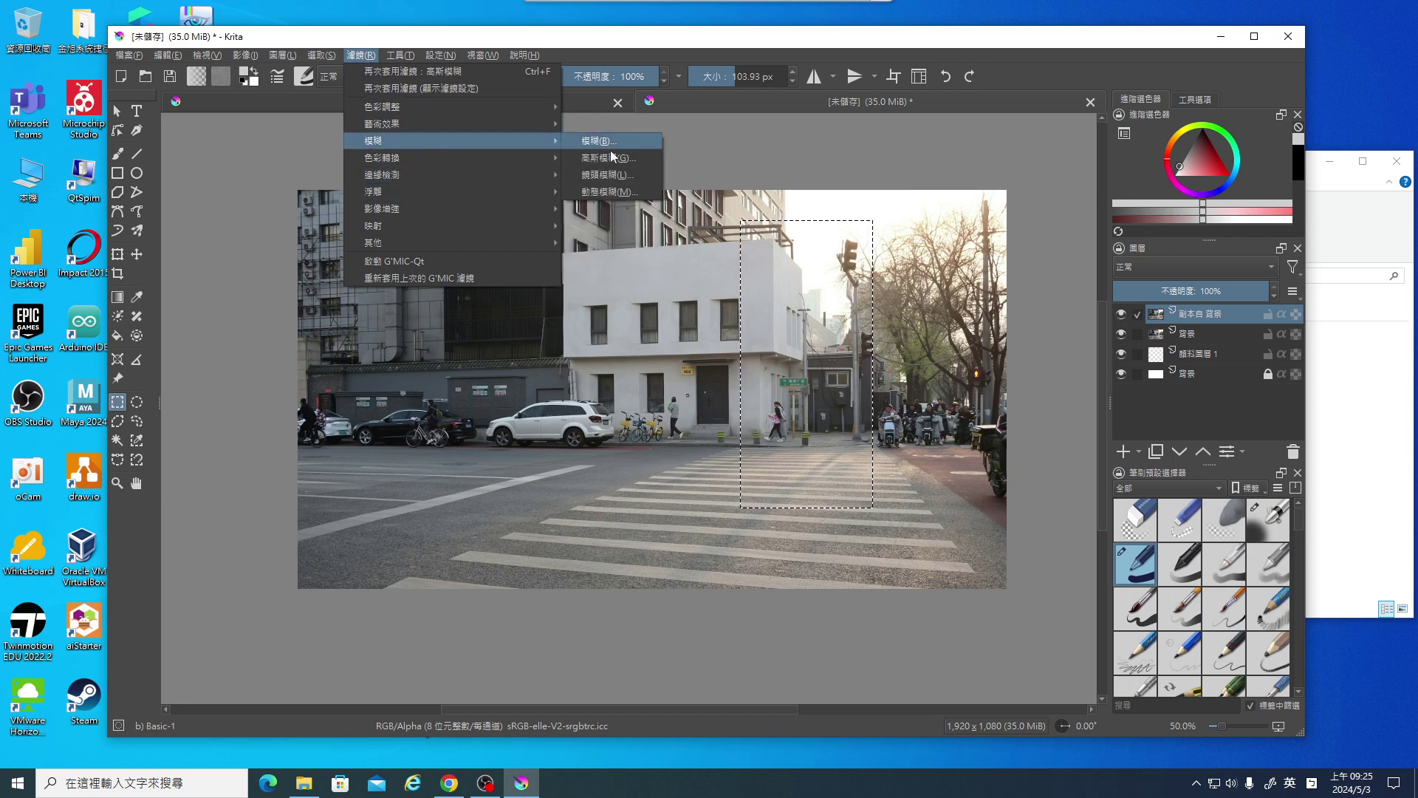
click(610, 158)
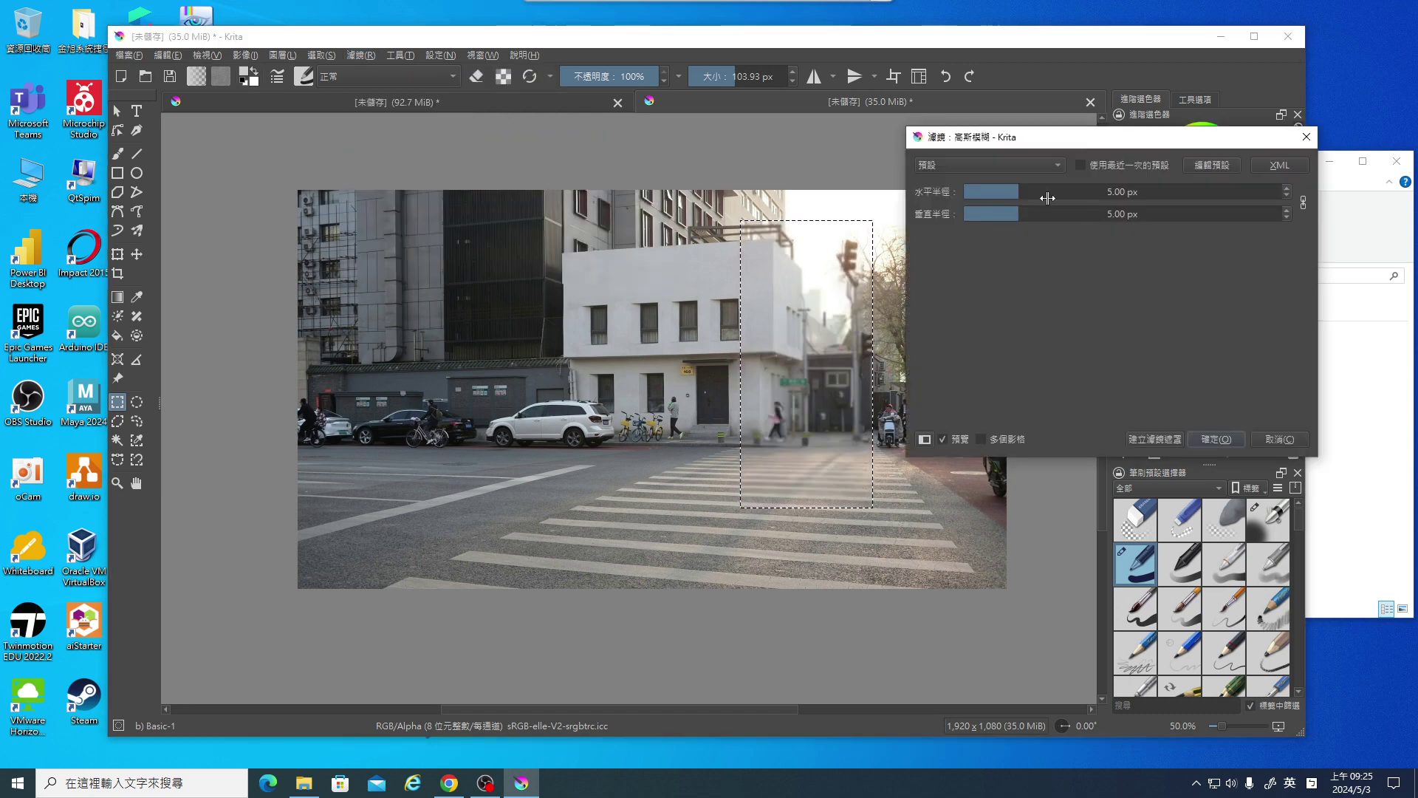
drag(1014, 188, 1066, 192)
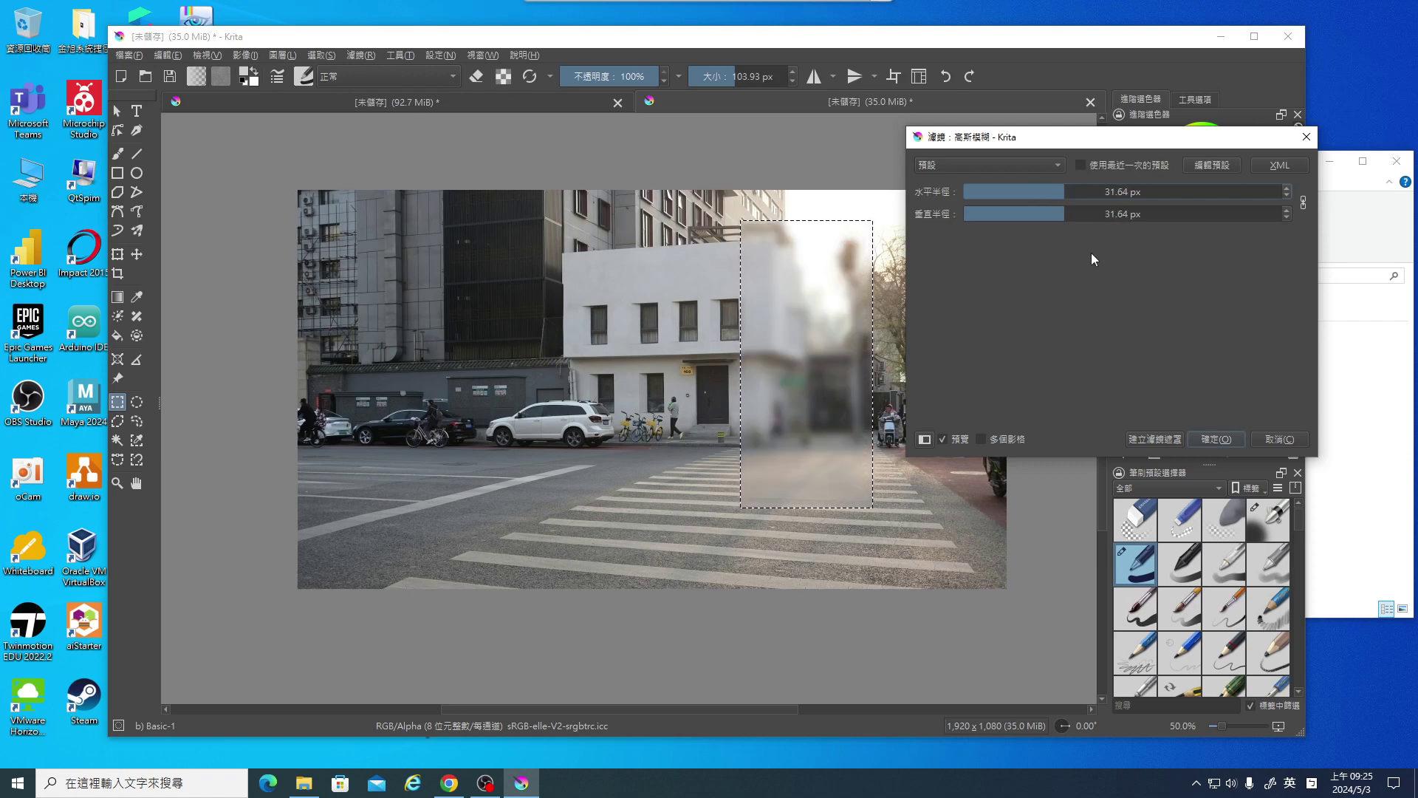
click(1230, 442)
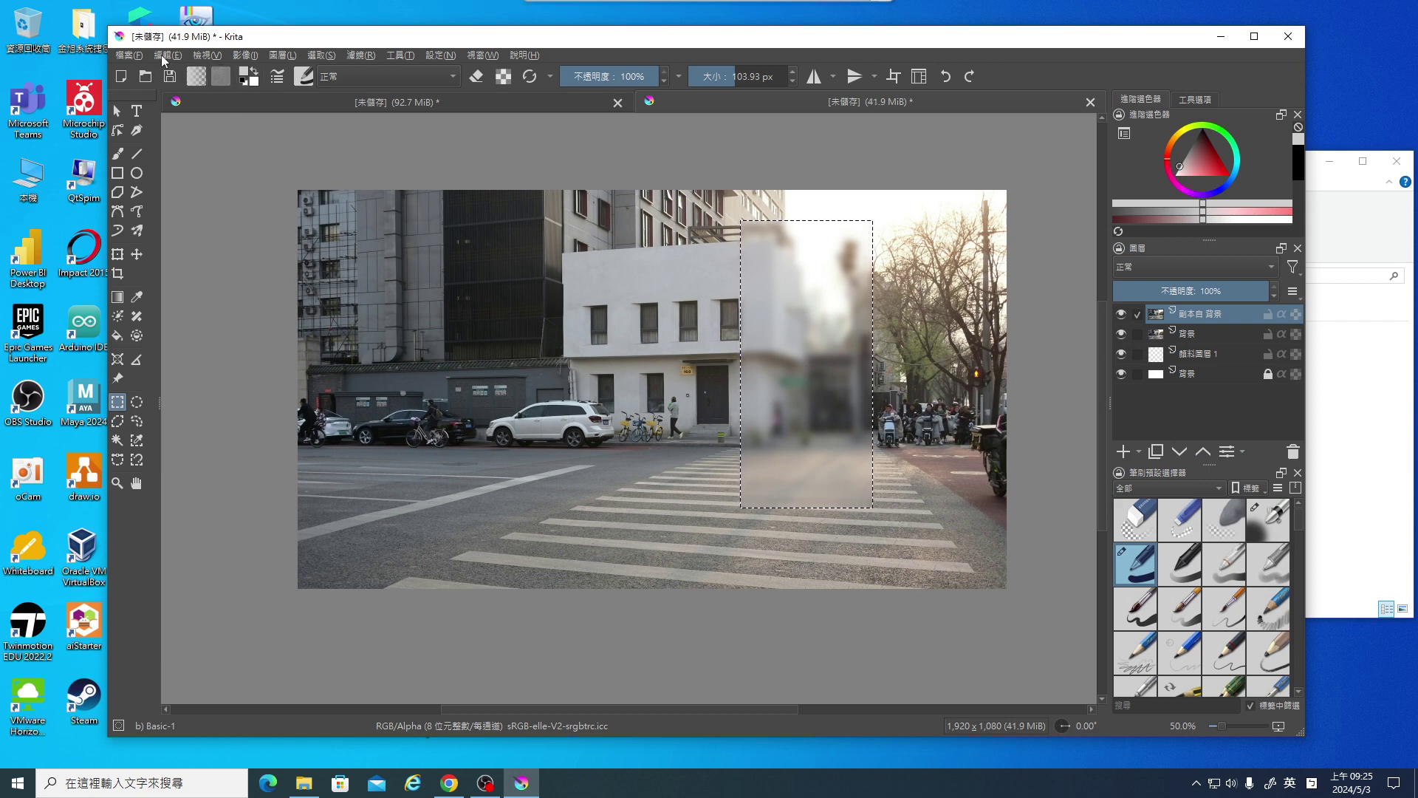
Clear the selection and draw an ellipse around the left parked cars and cyclists.
click(323, 59)
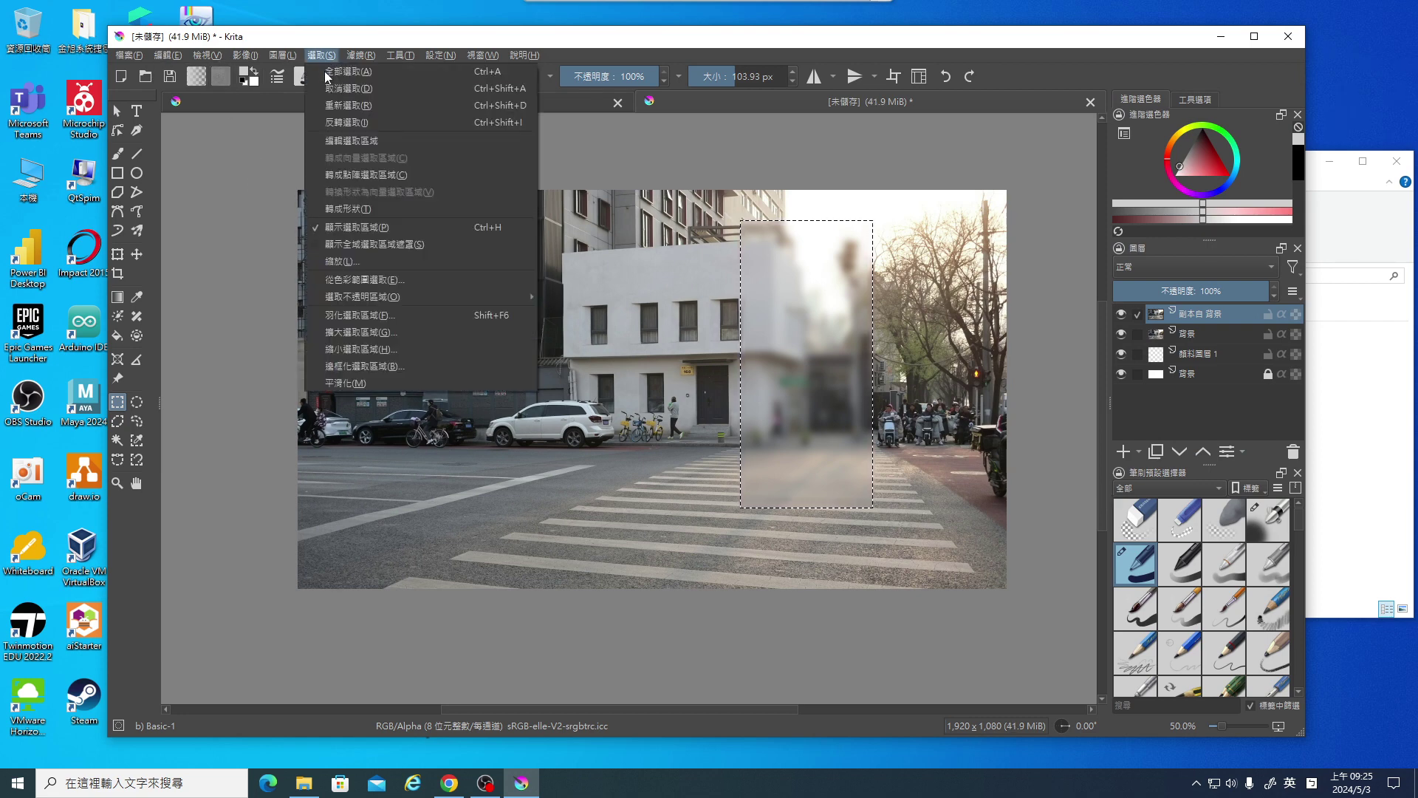
click(329, 89)
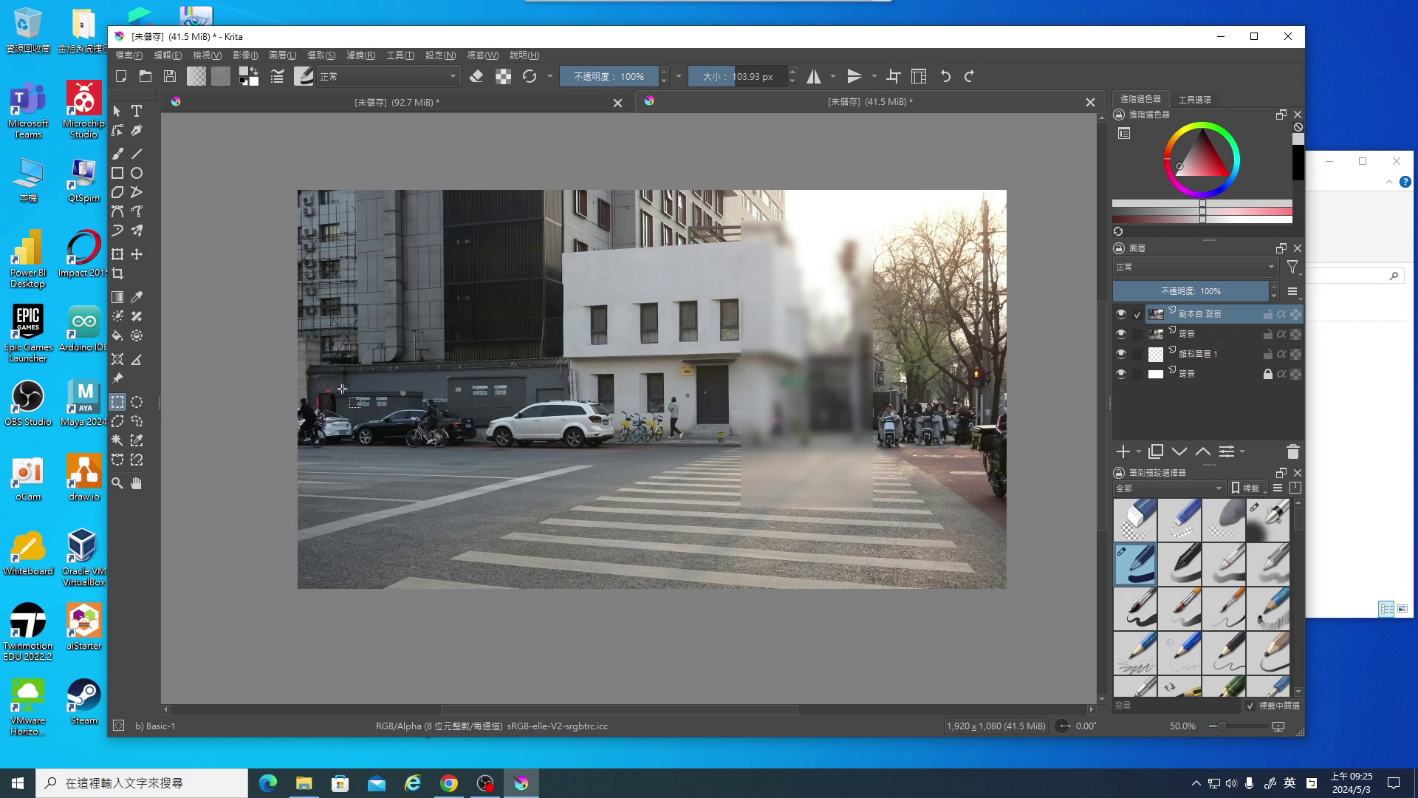
click(136, 402)
drag(361, 351, 528, 478)
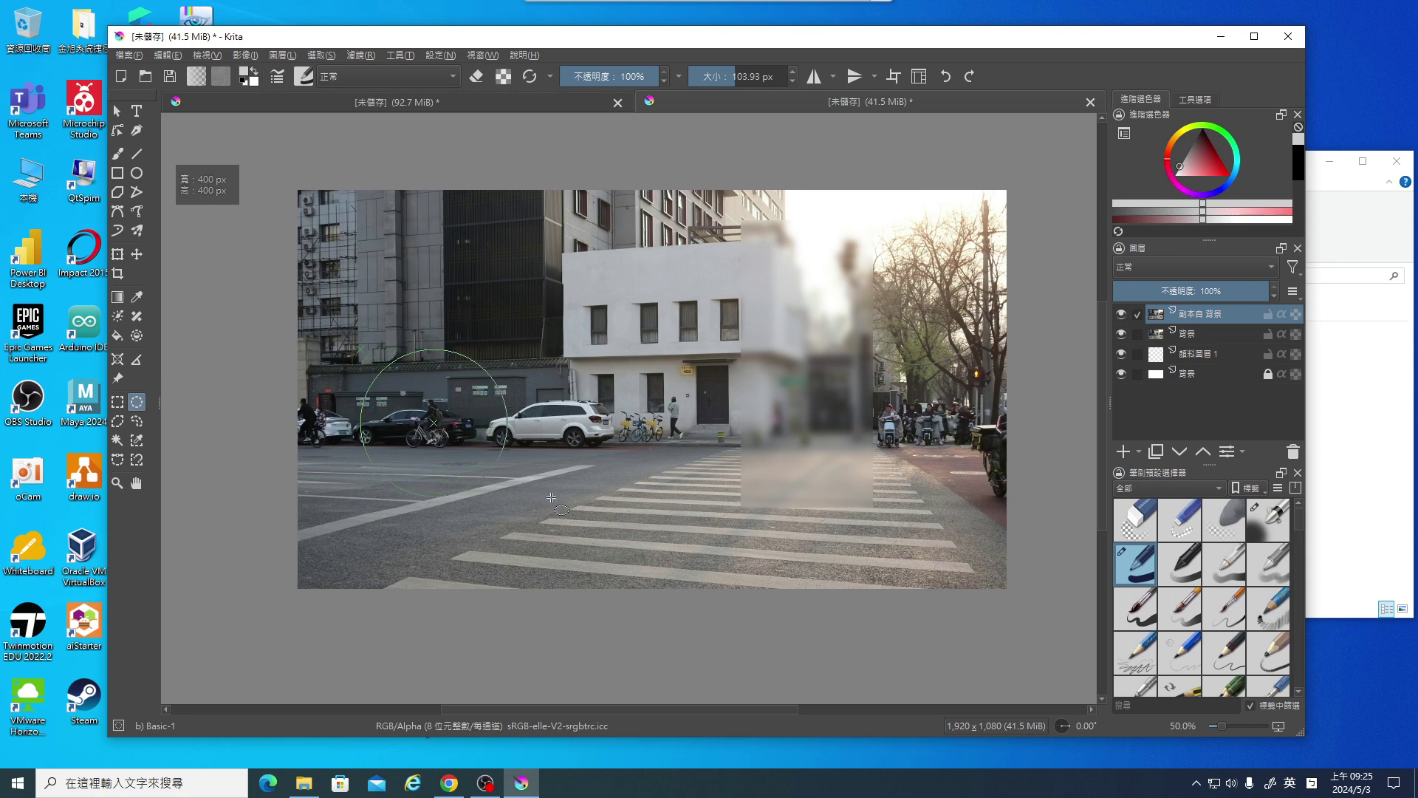
drag(528, 478, 572, 517)
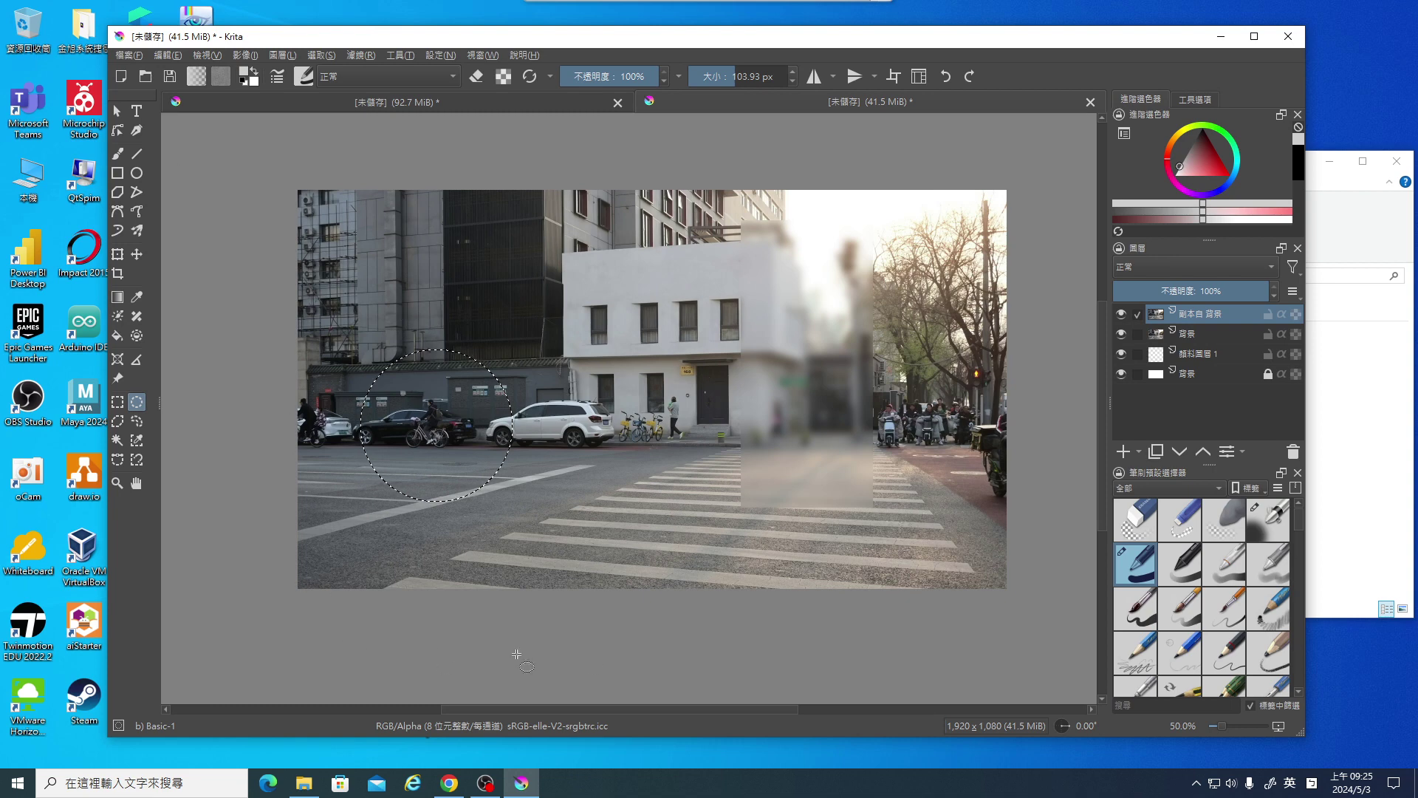
Apply a strong Gaussian blur inside the ellipse, then deselect.
click(370, 57)
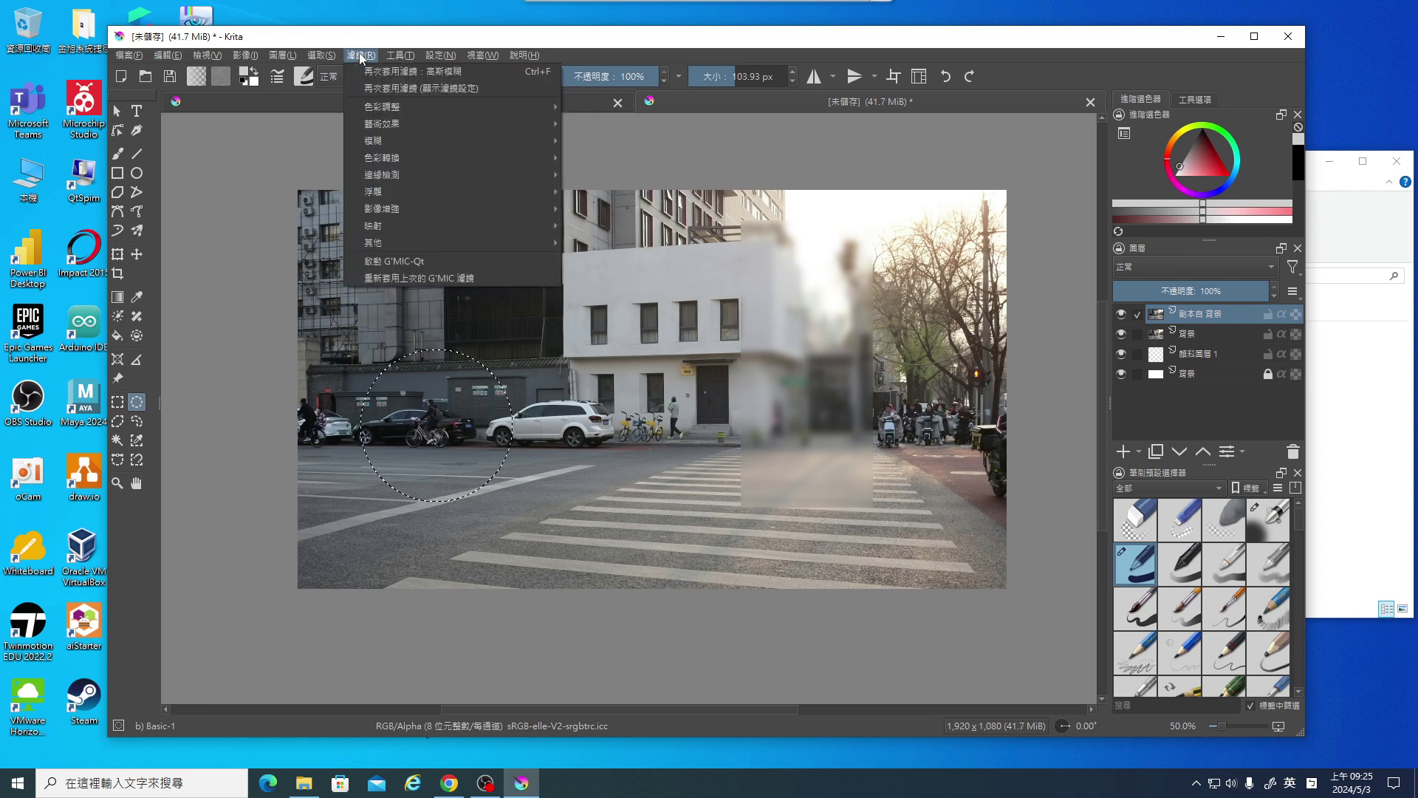
mouse_move(412, 140)
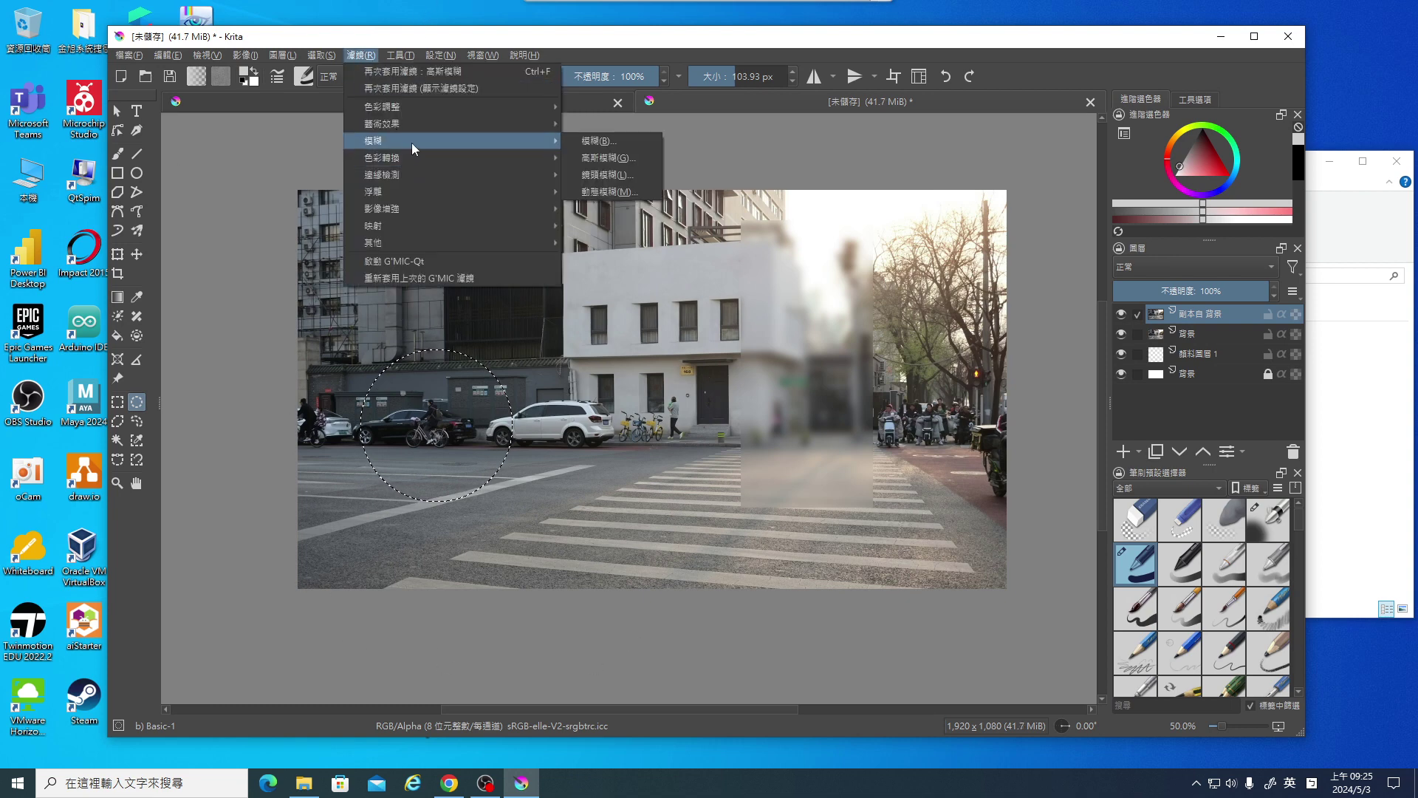
click(626, 161)
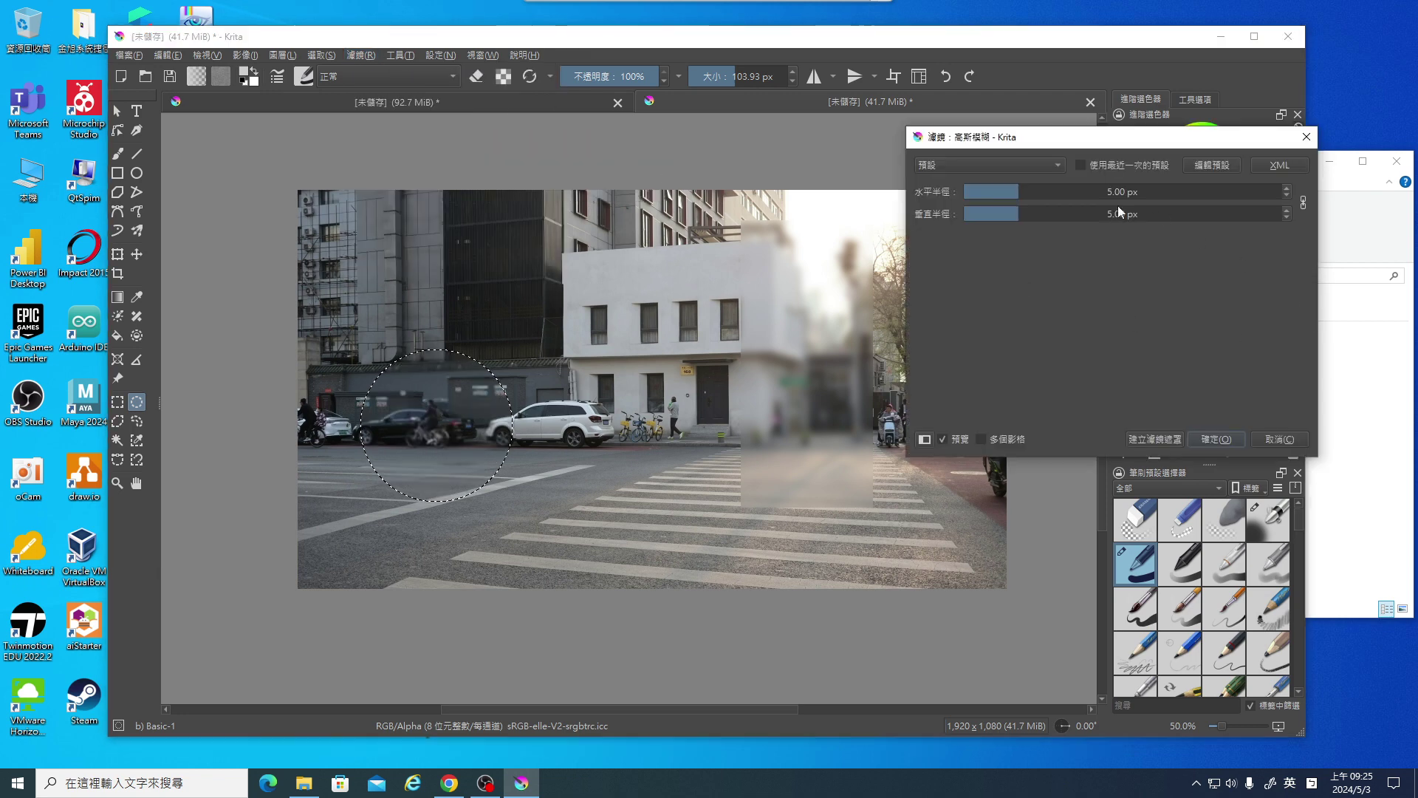
drag(1023, 191, 1080, 192)
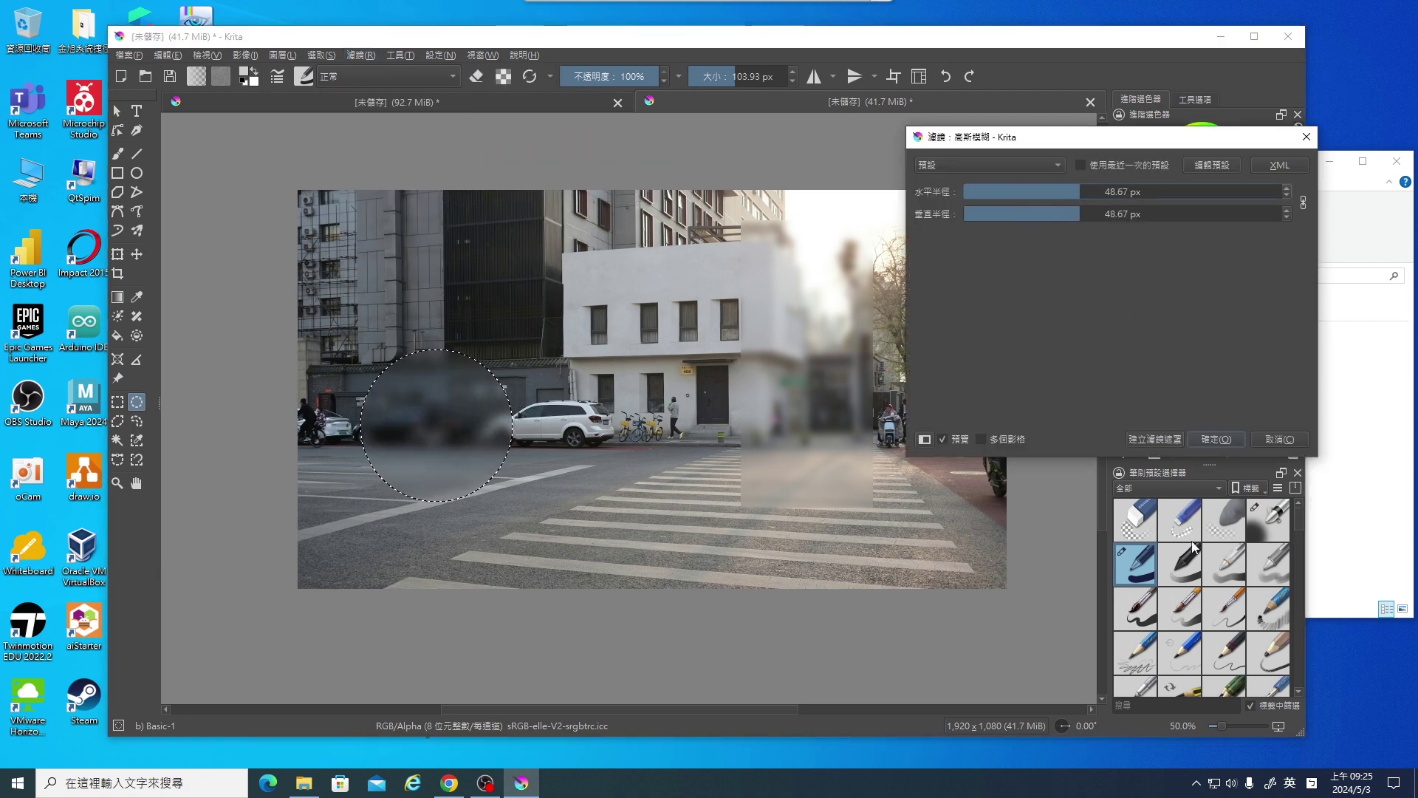
click(1227, 439)
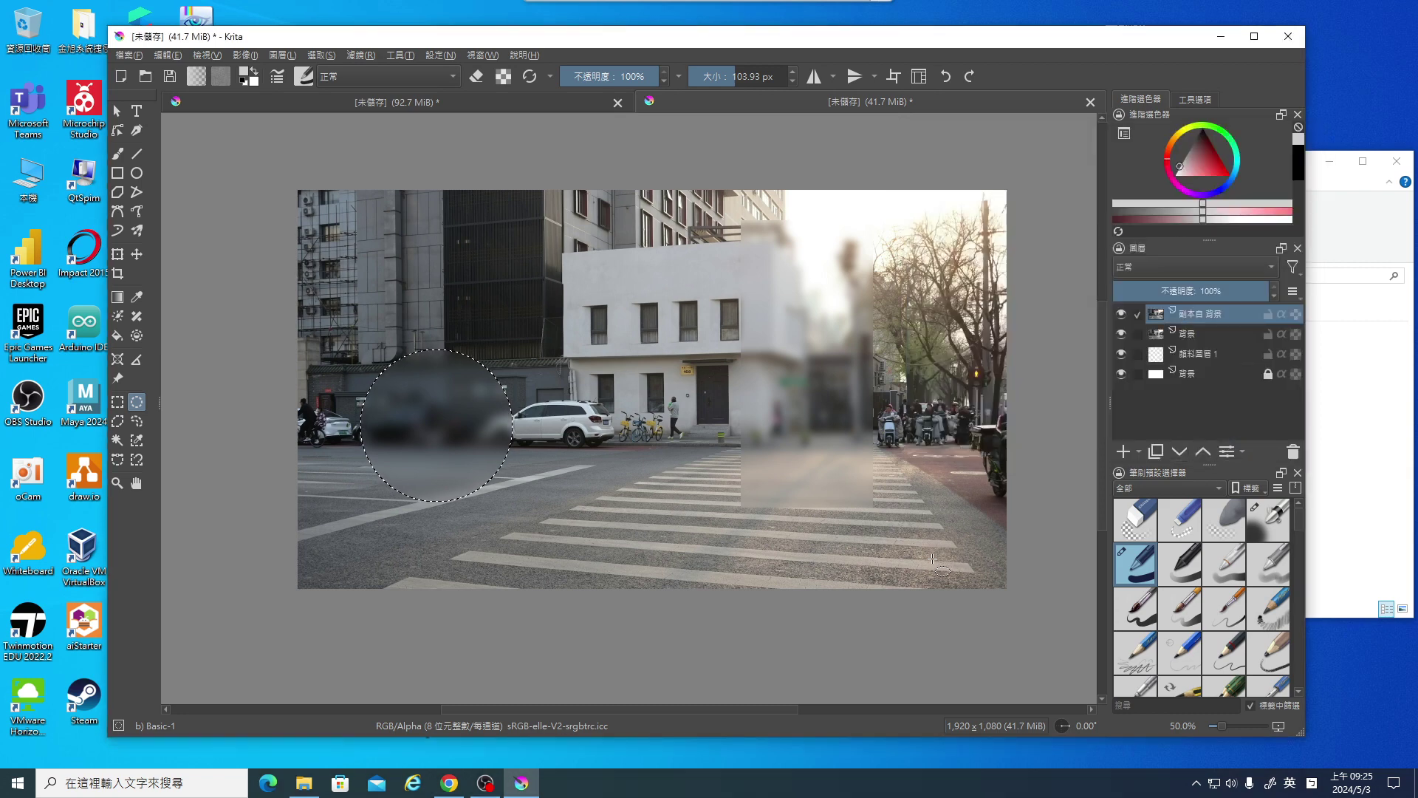
click(319, 56)
click(330, 88)
click(1122, 315)
click(1188, 334)
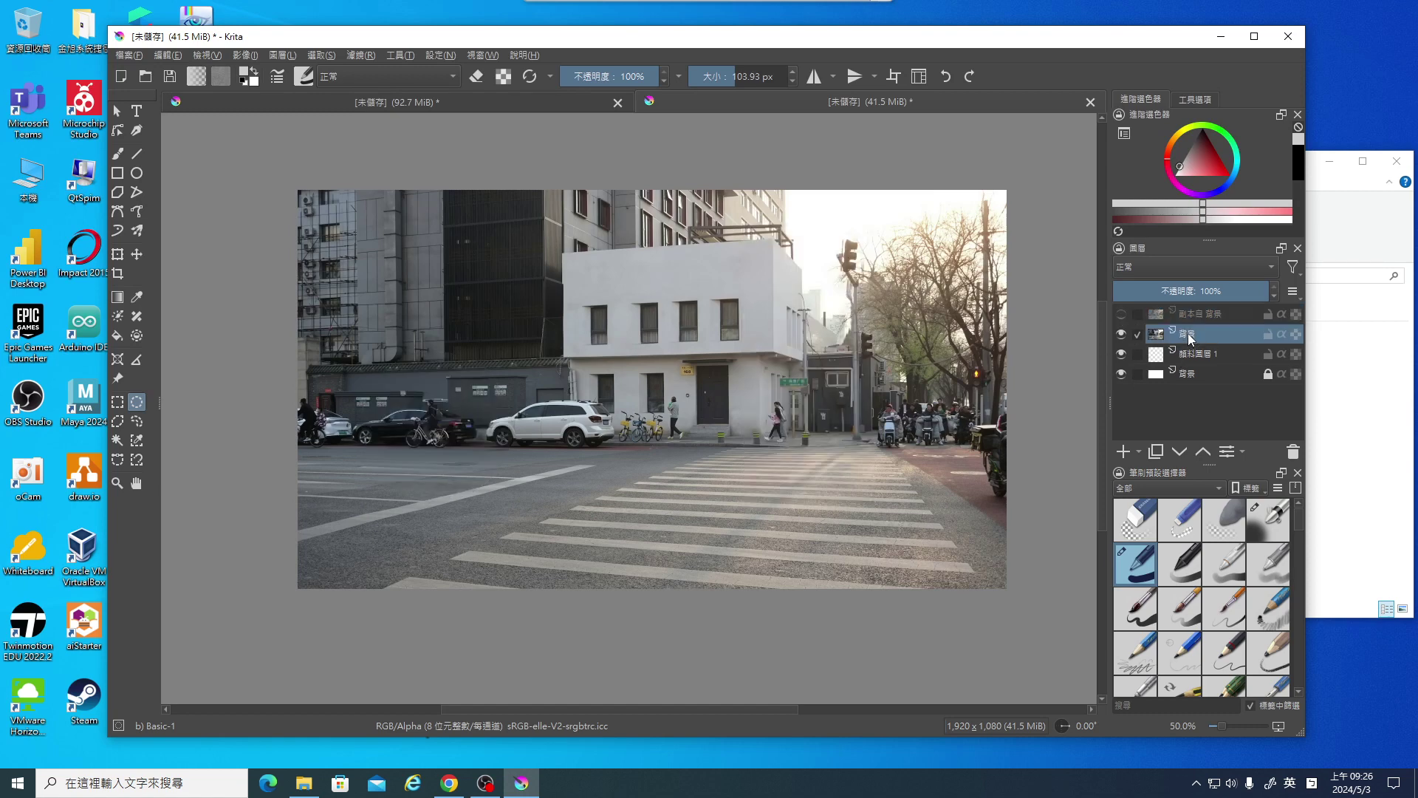
click(1157, 452)
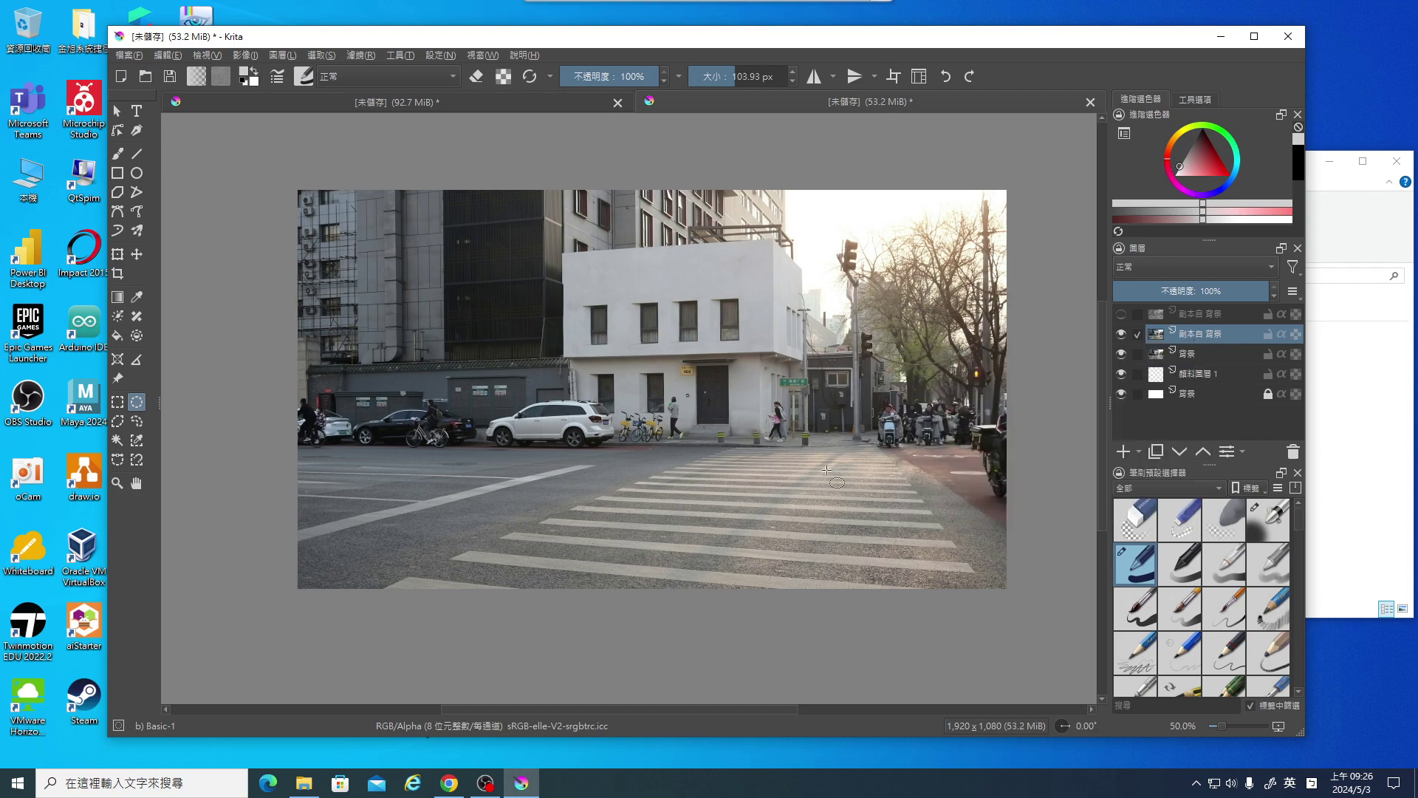
click(360, 54)
mouse_move(449, 141)
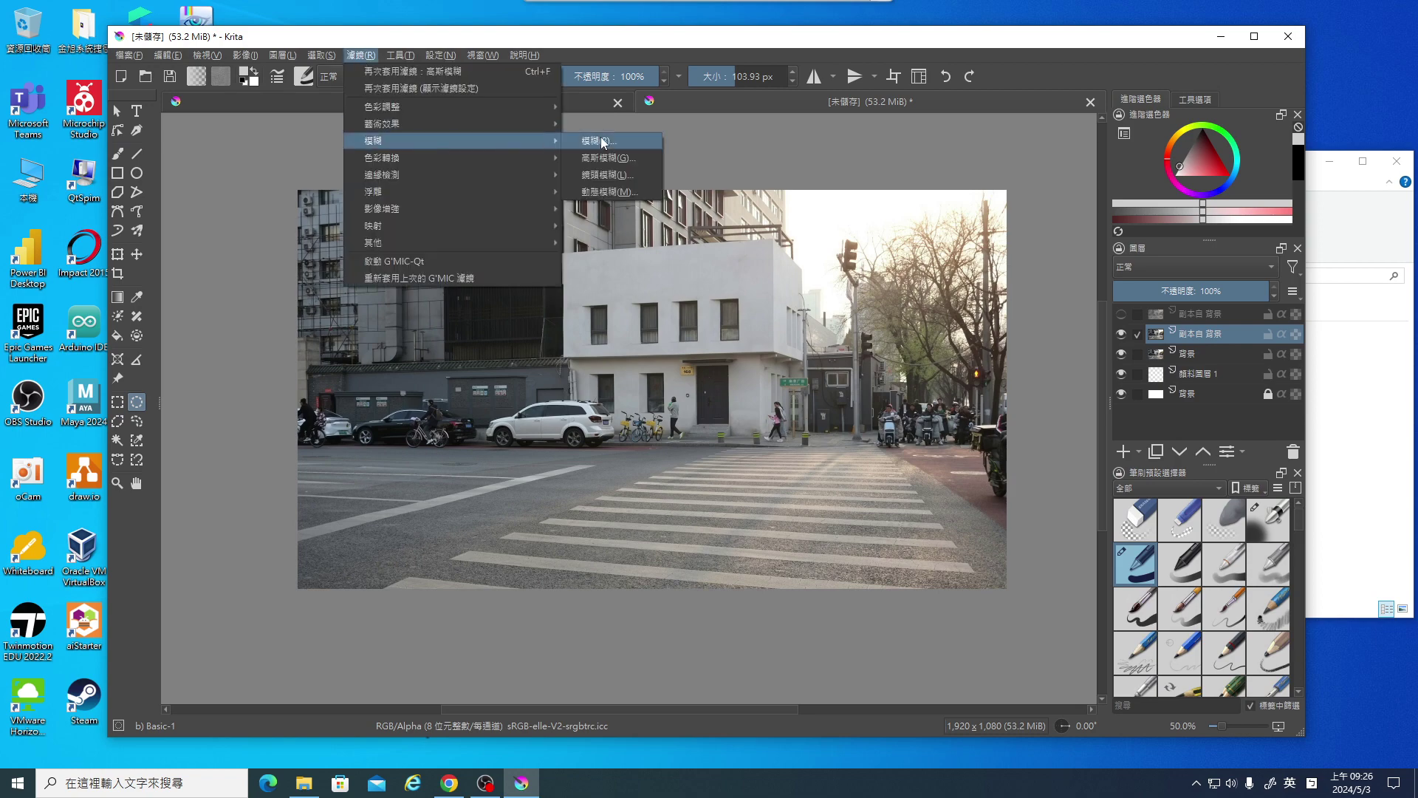
click(610, 158)
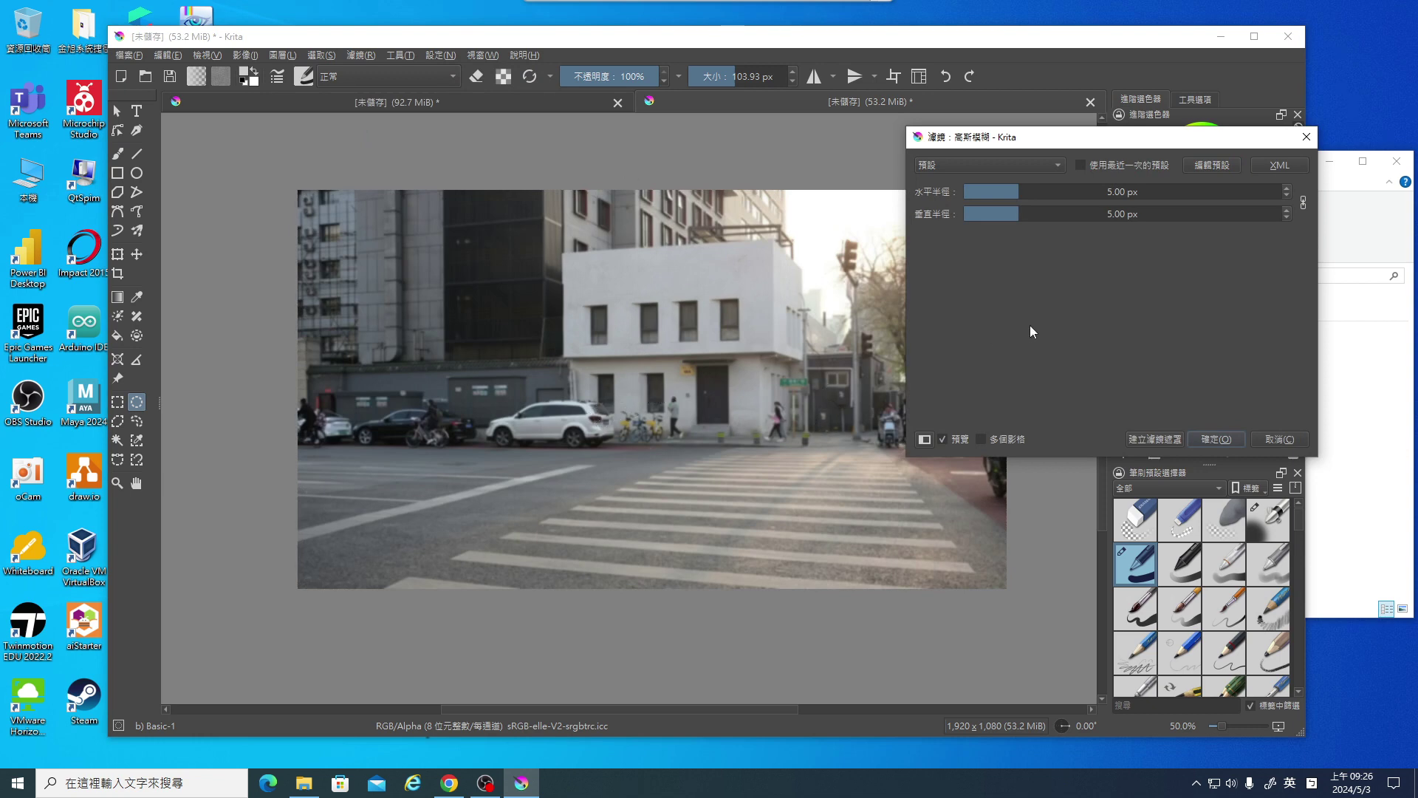
click(1275, 439)
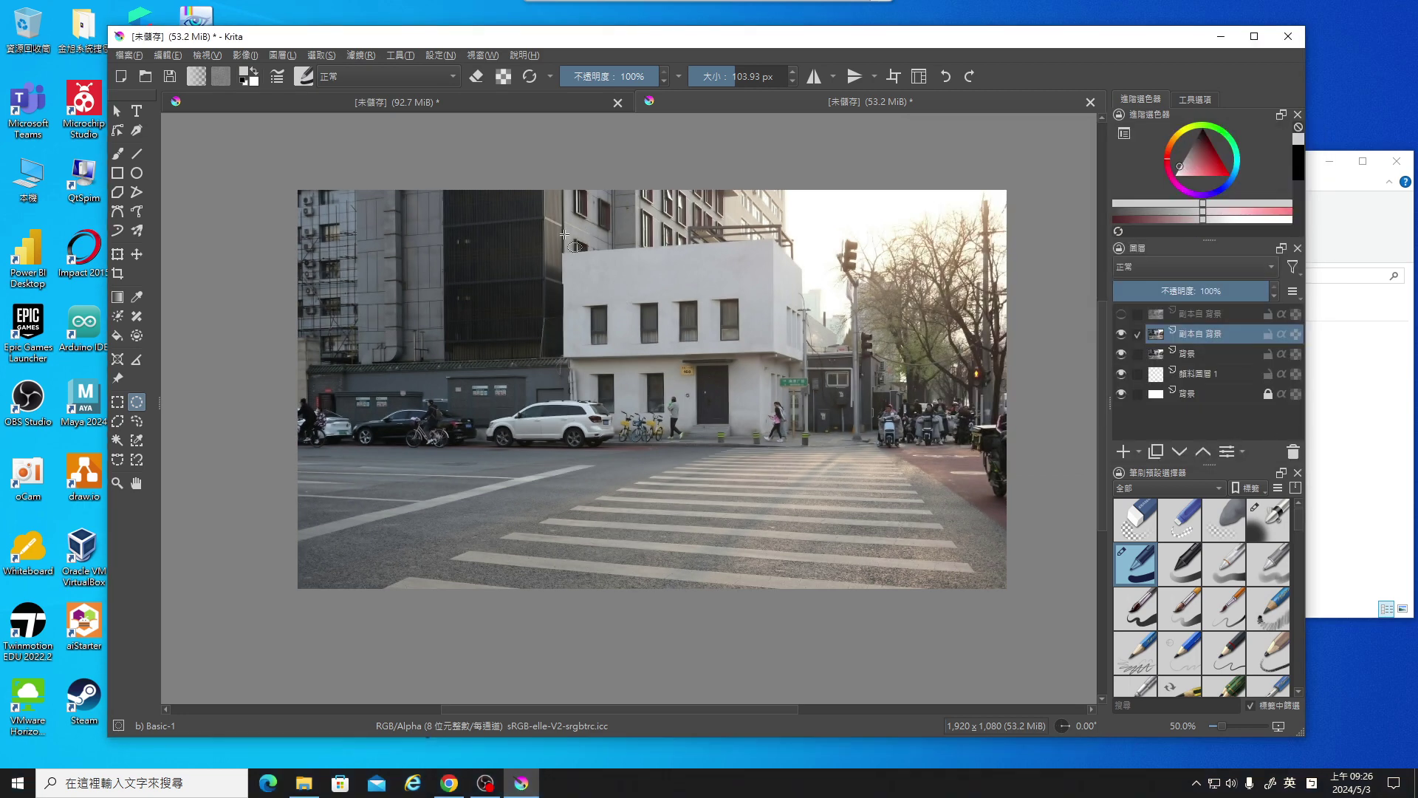
Add a roughly 65 px Gaussian blur filter mask on an ellipse over the white building and trees.
mouse_move(564, 234)
mouse_down()
mouse_move(977, 448)
mouse_move(1004, 497)
mouse_up()
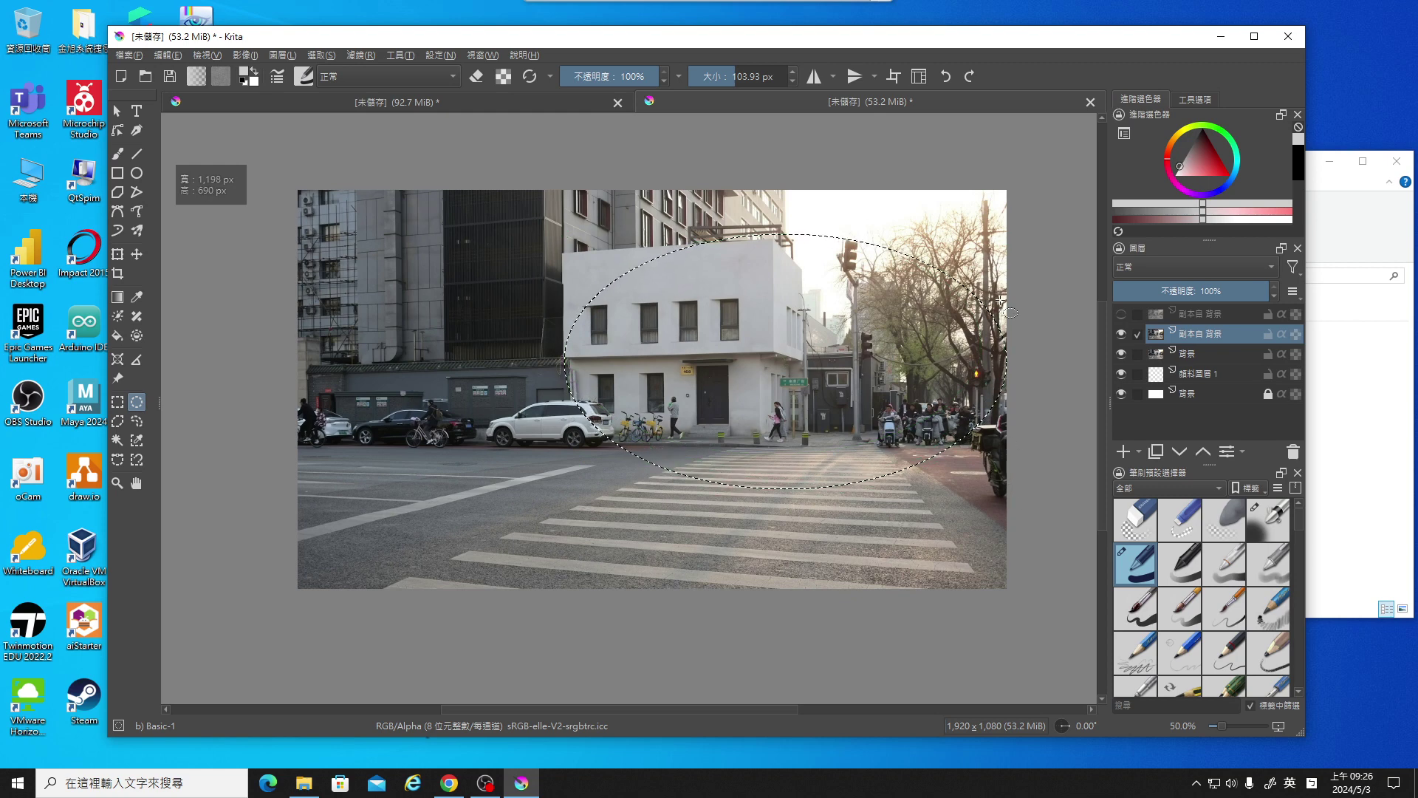
drag(1004, 498, 1004, 489)
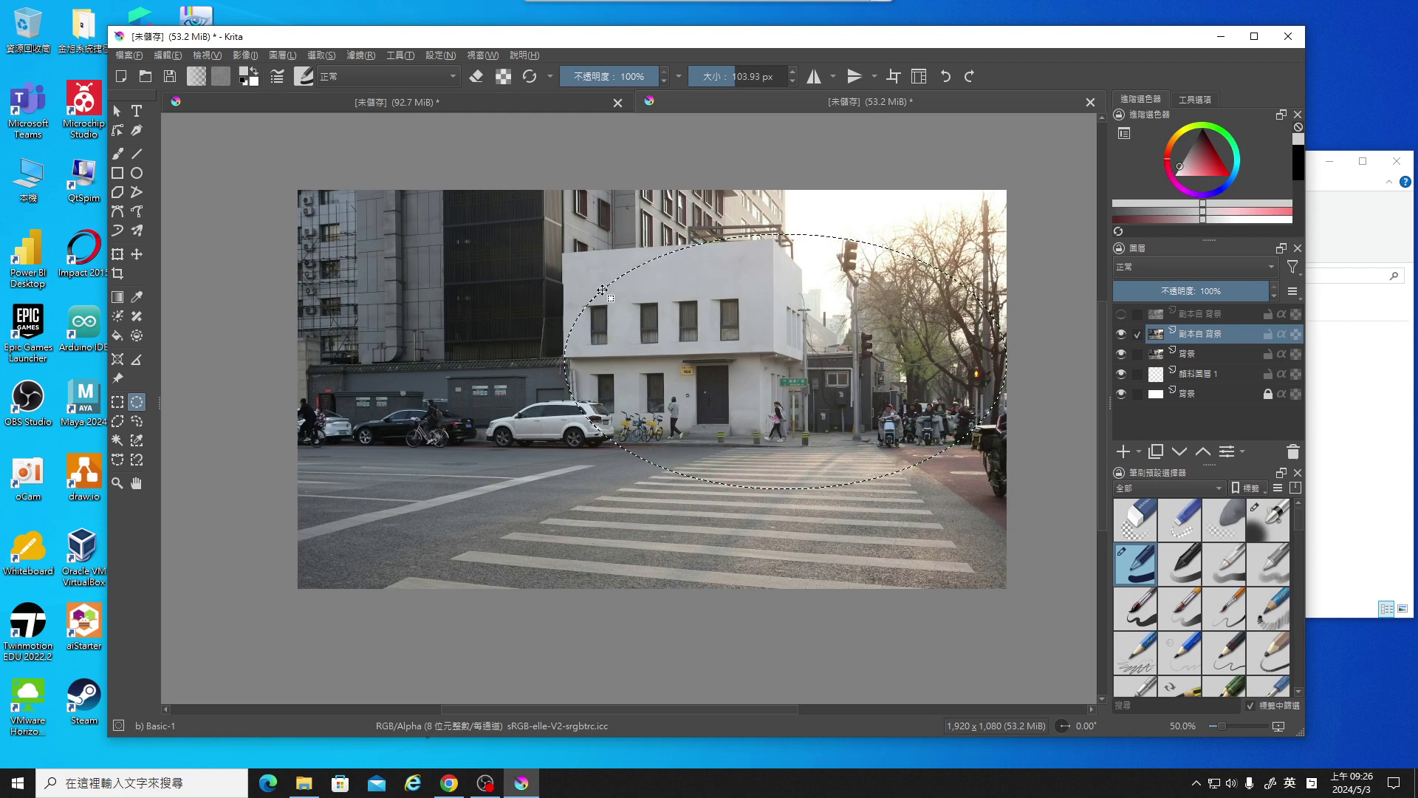
click(361, 56)
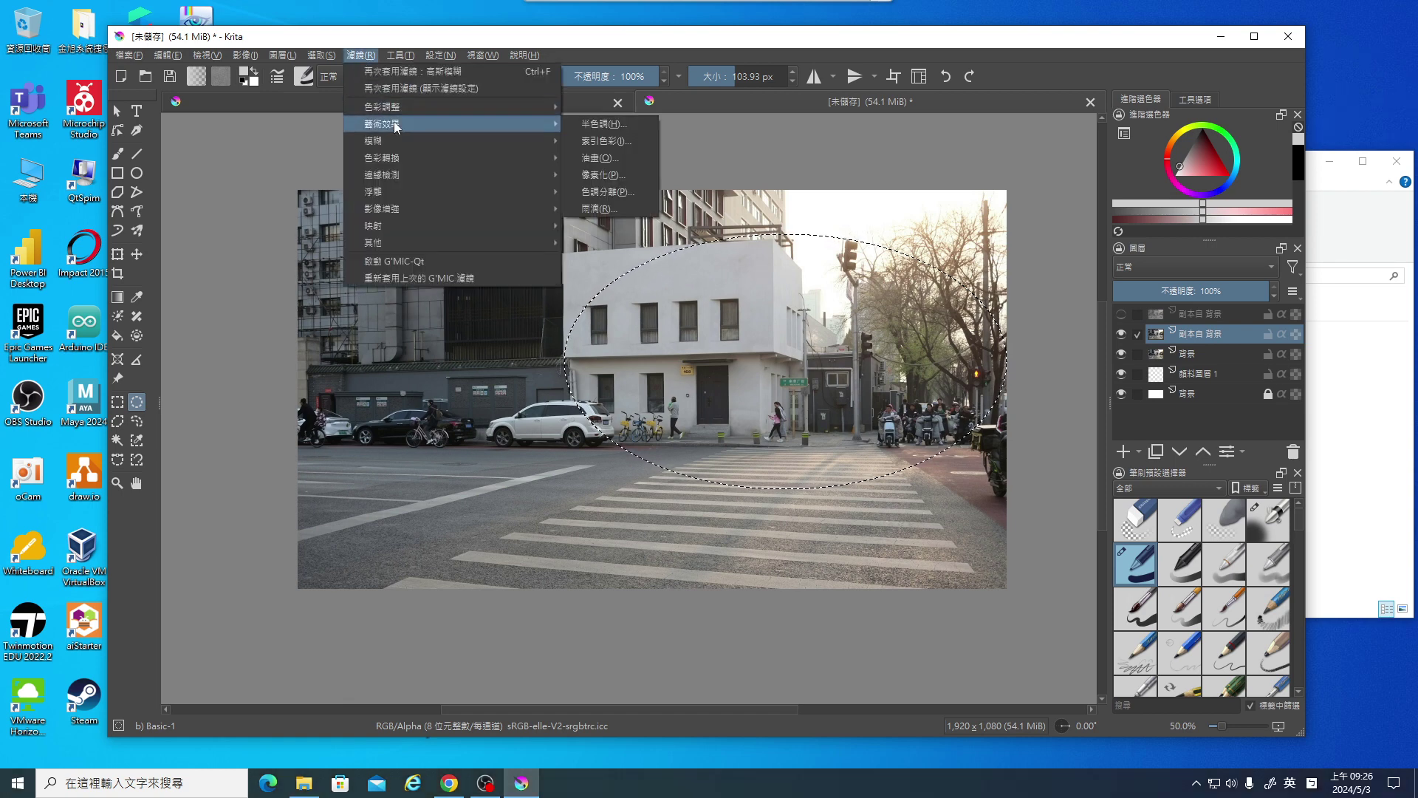
mouse_move(375, 141)
click(641, 157)
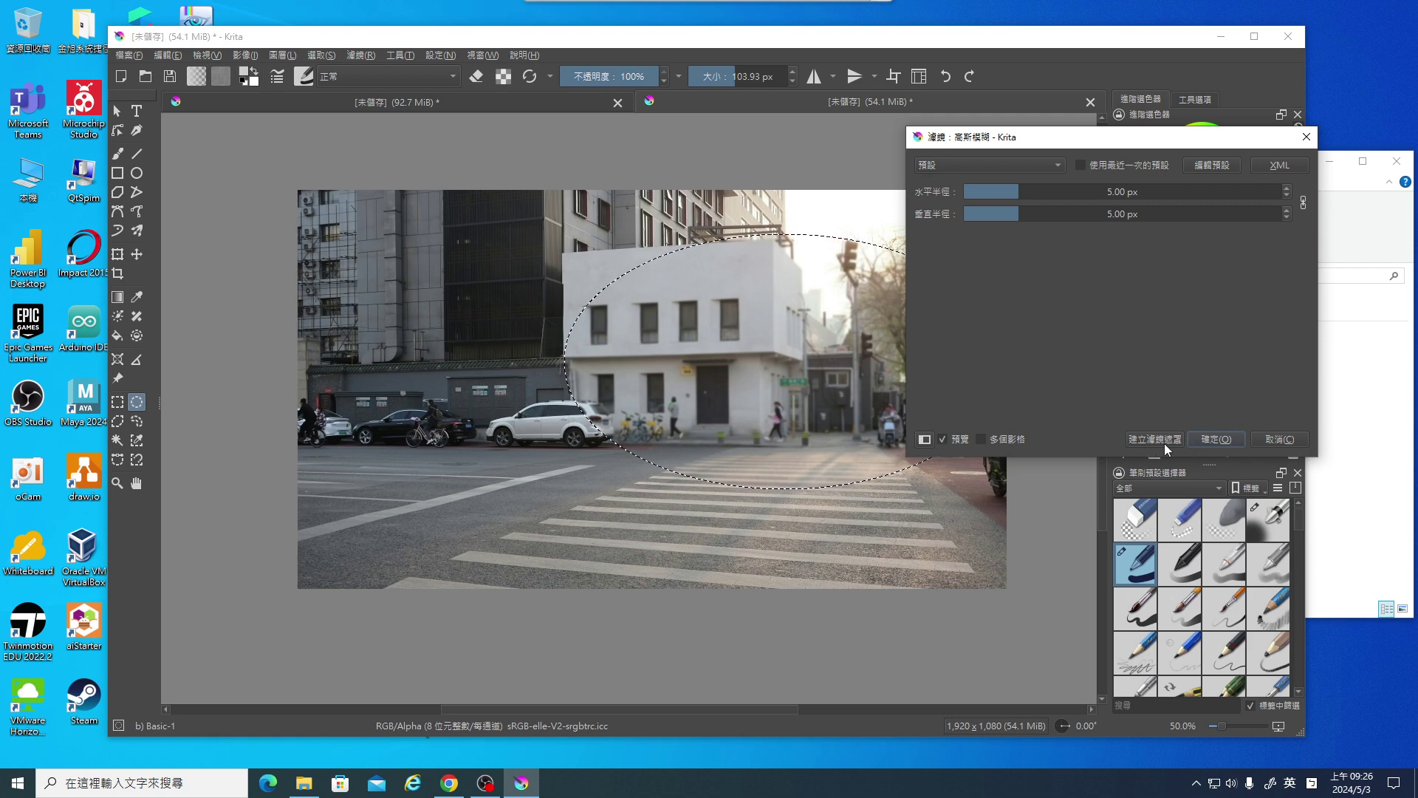
drag(1016, 184, 1091, 189)
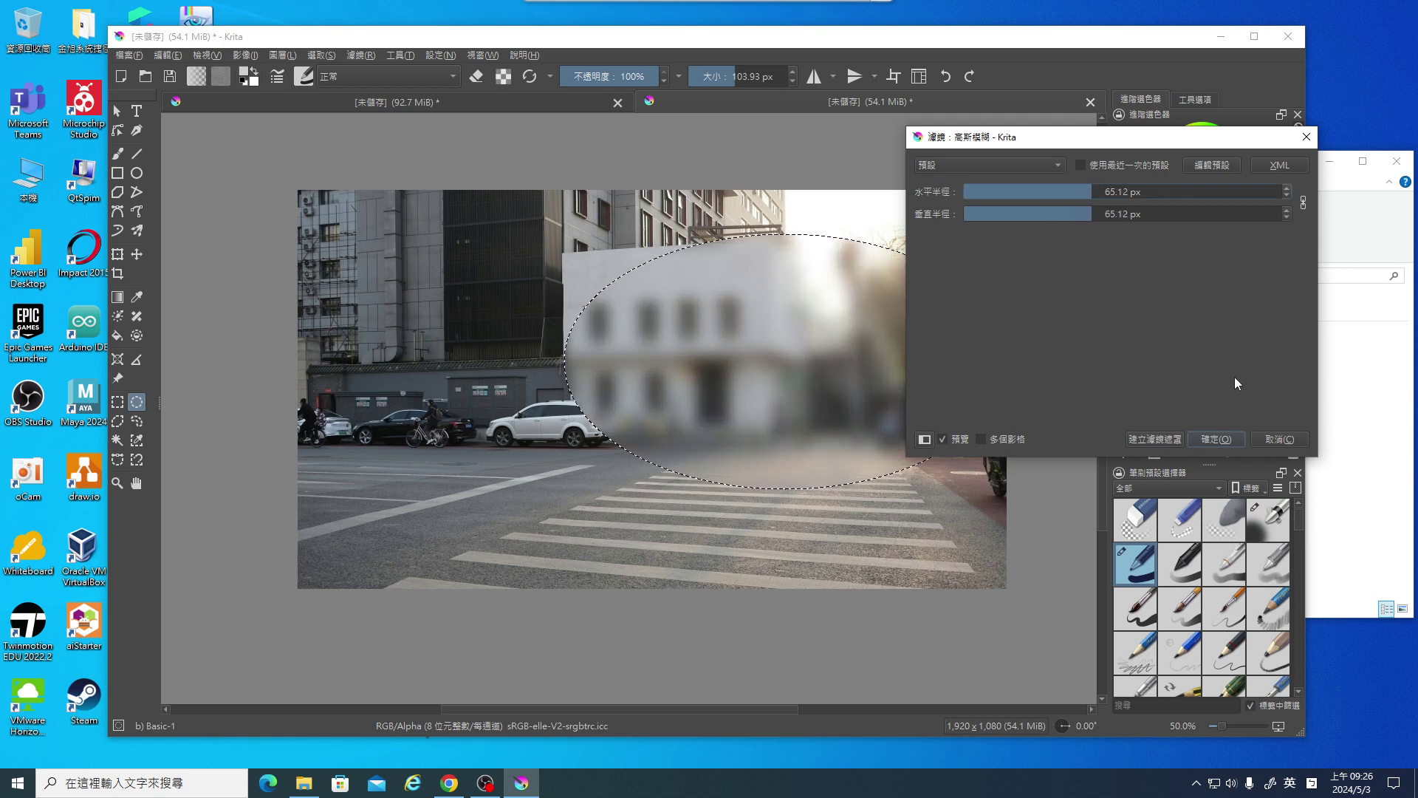
click(1158, 438)
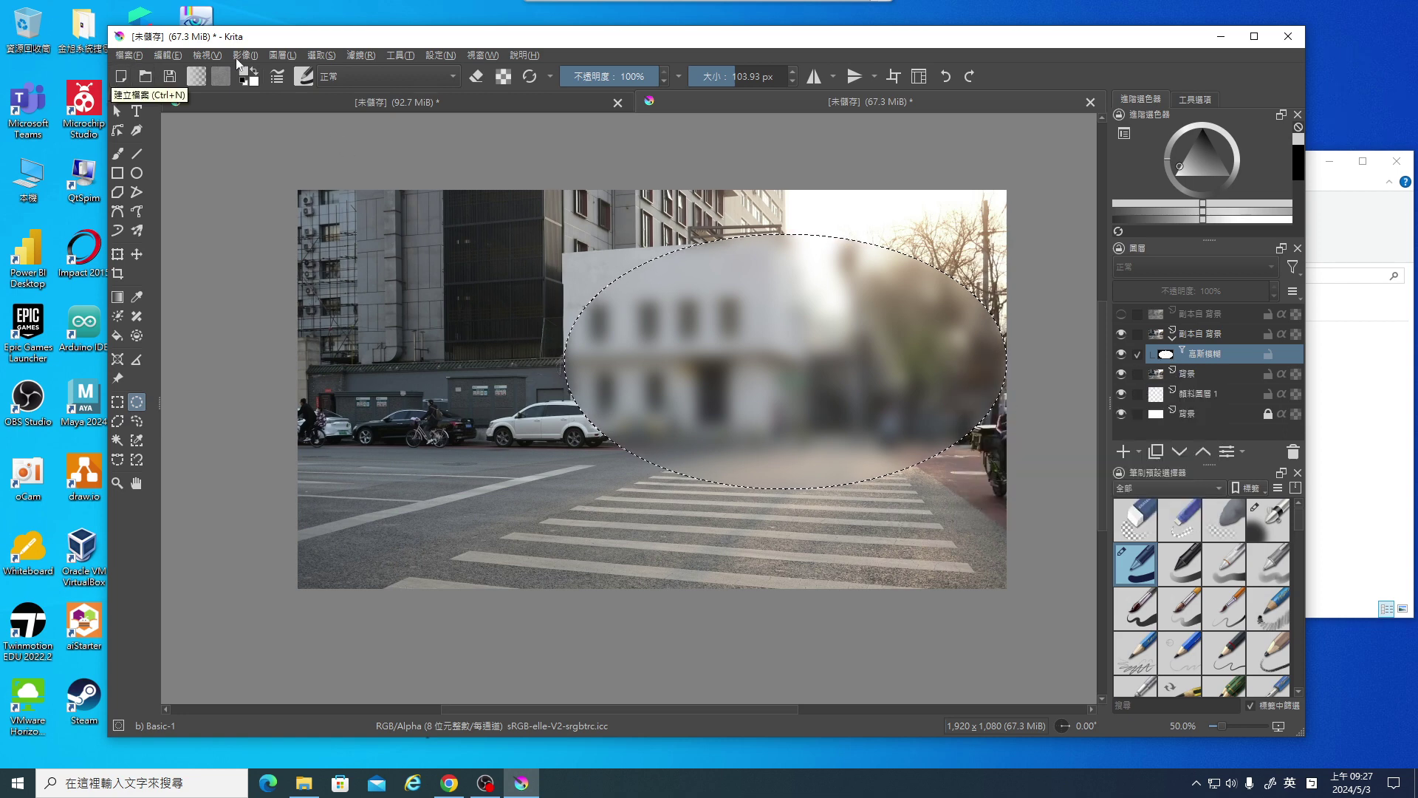
click(321, 58)
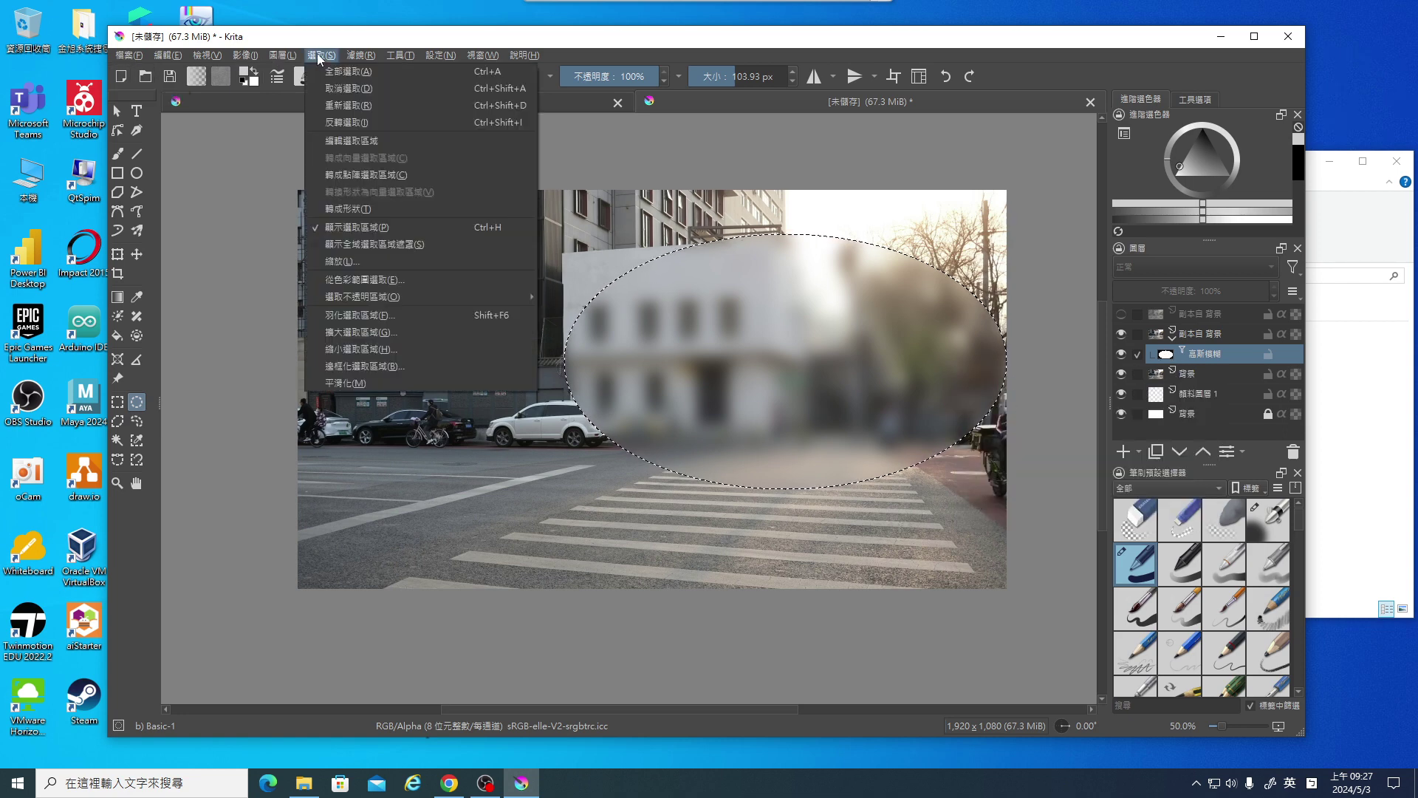
Deselect, then toggle the blur mask on and off to compare, leaving it visible.
click(329, 88)
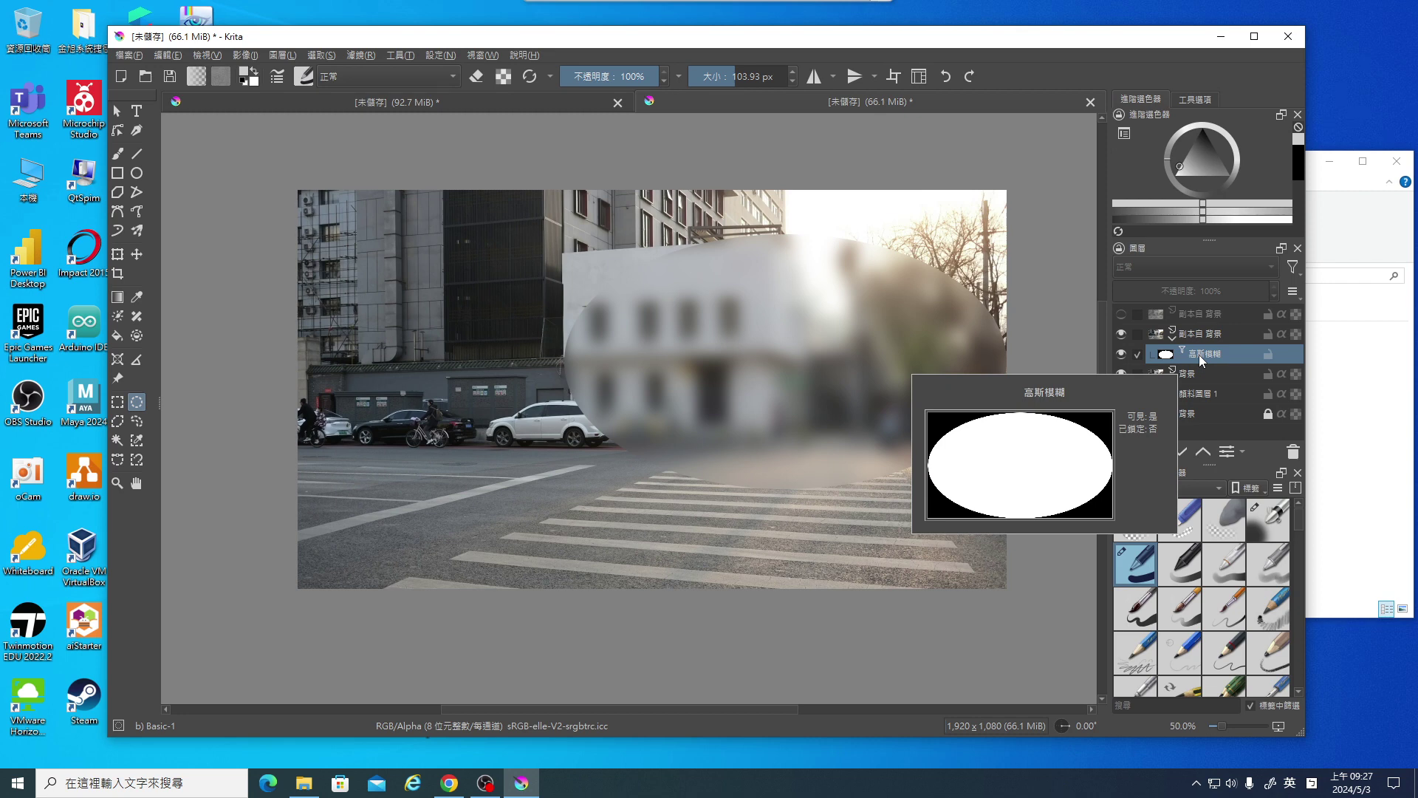
click(1122, 354)
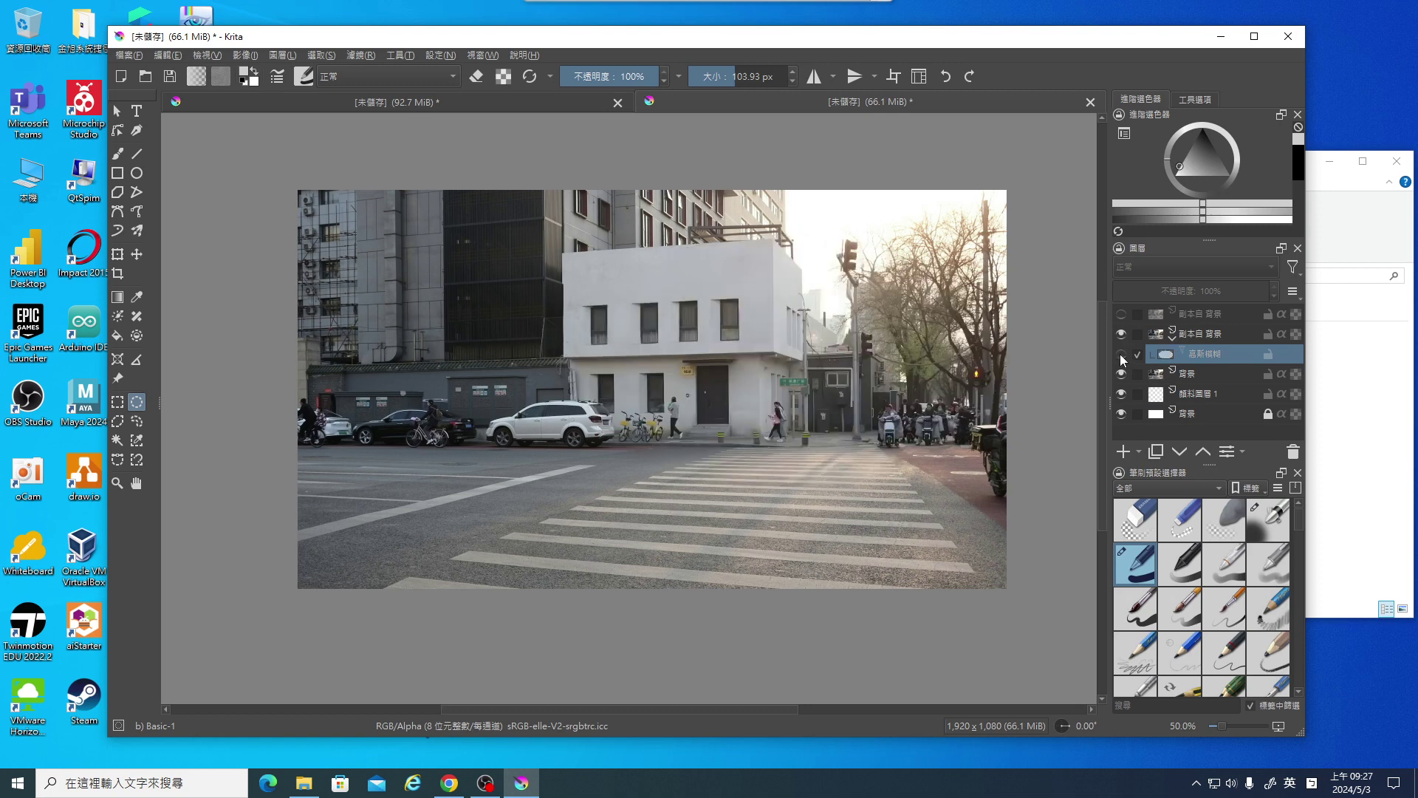
click(1121, 354)
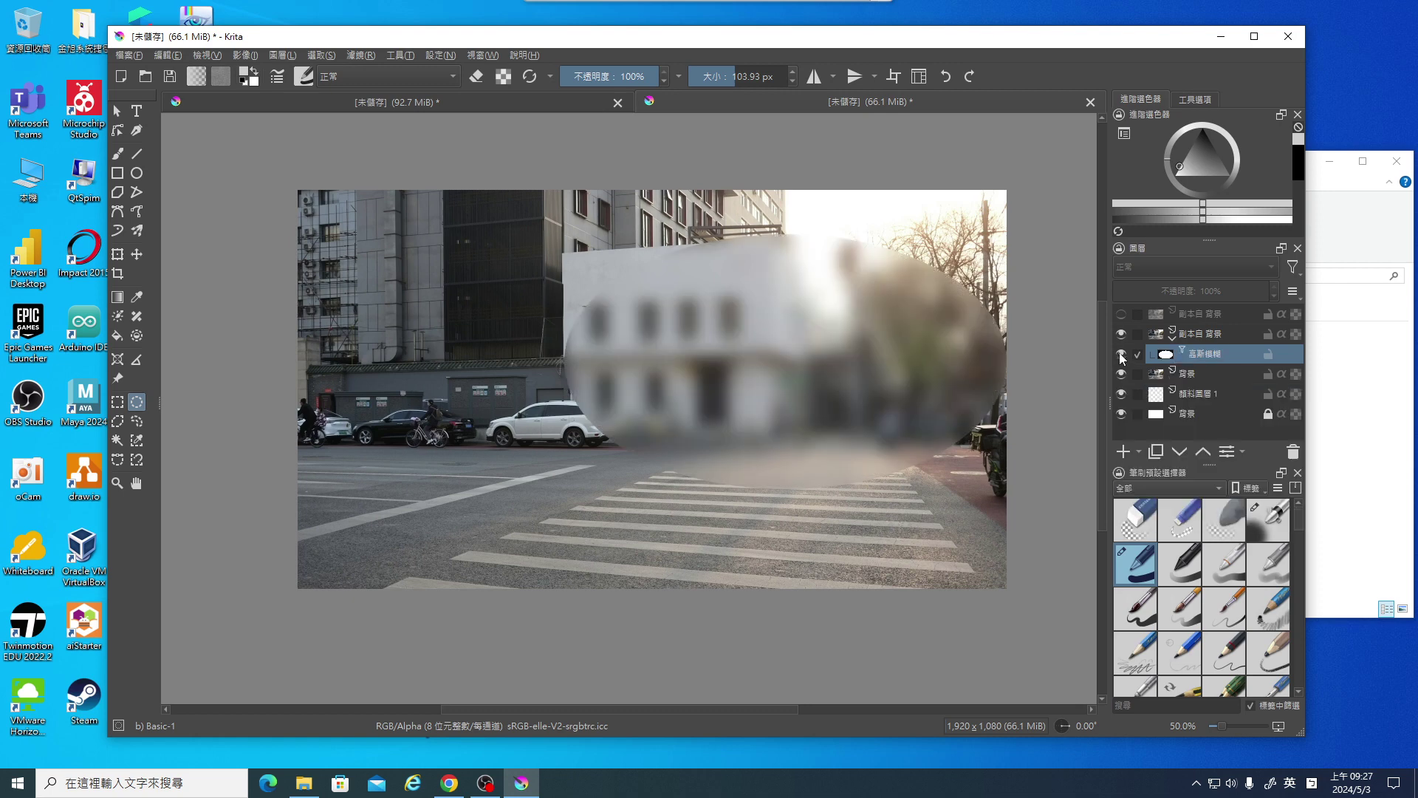
click(1122, 356)
click(1122, 356)
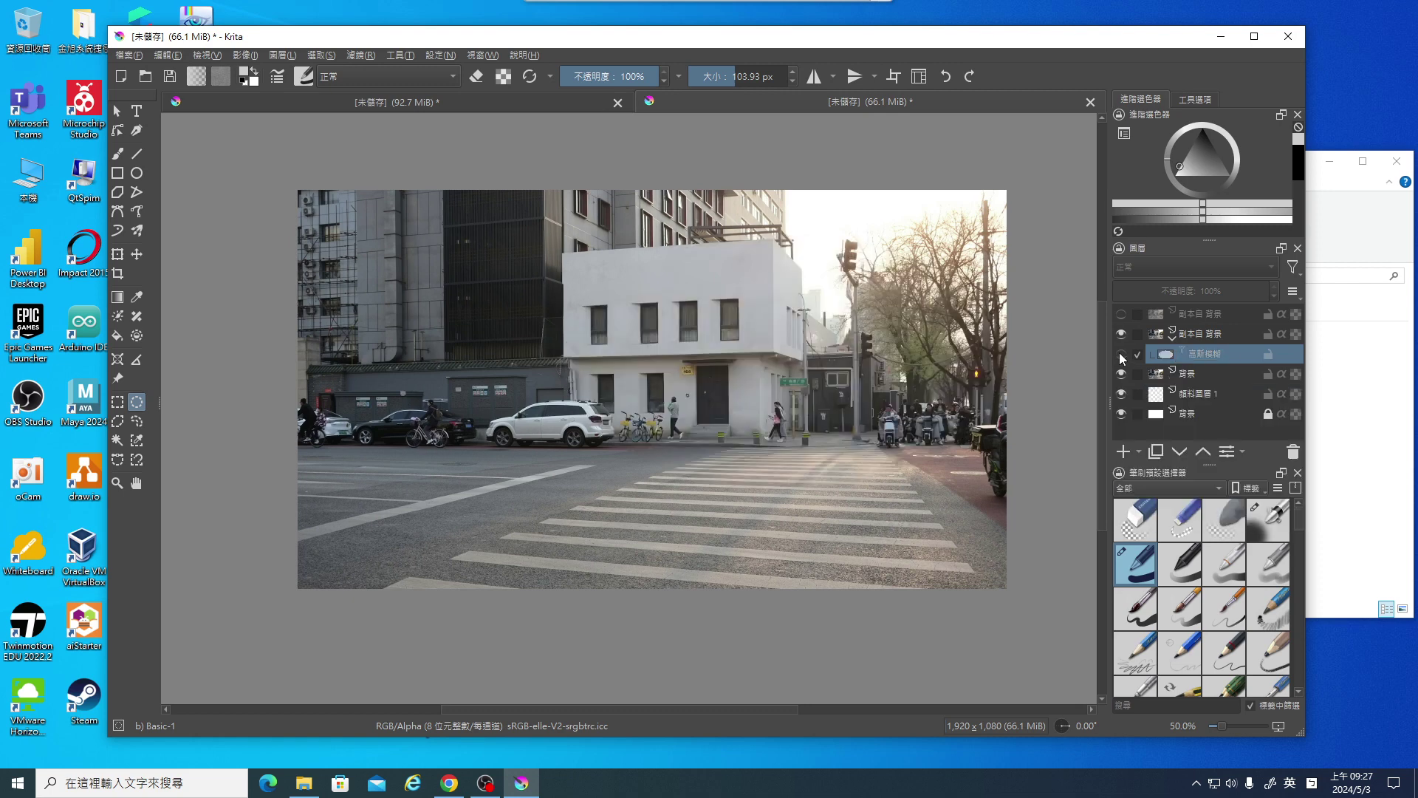
click(1122, 356)
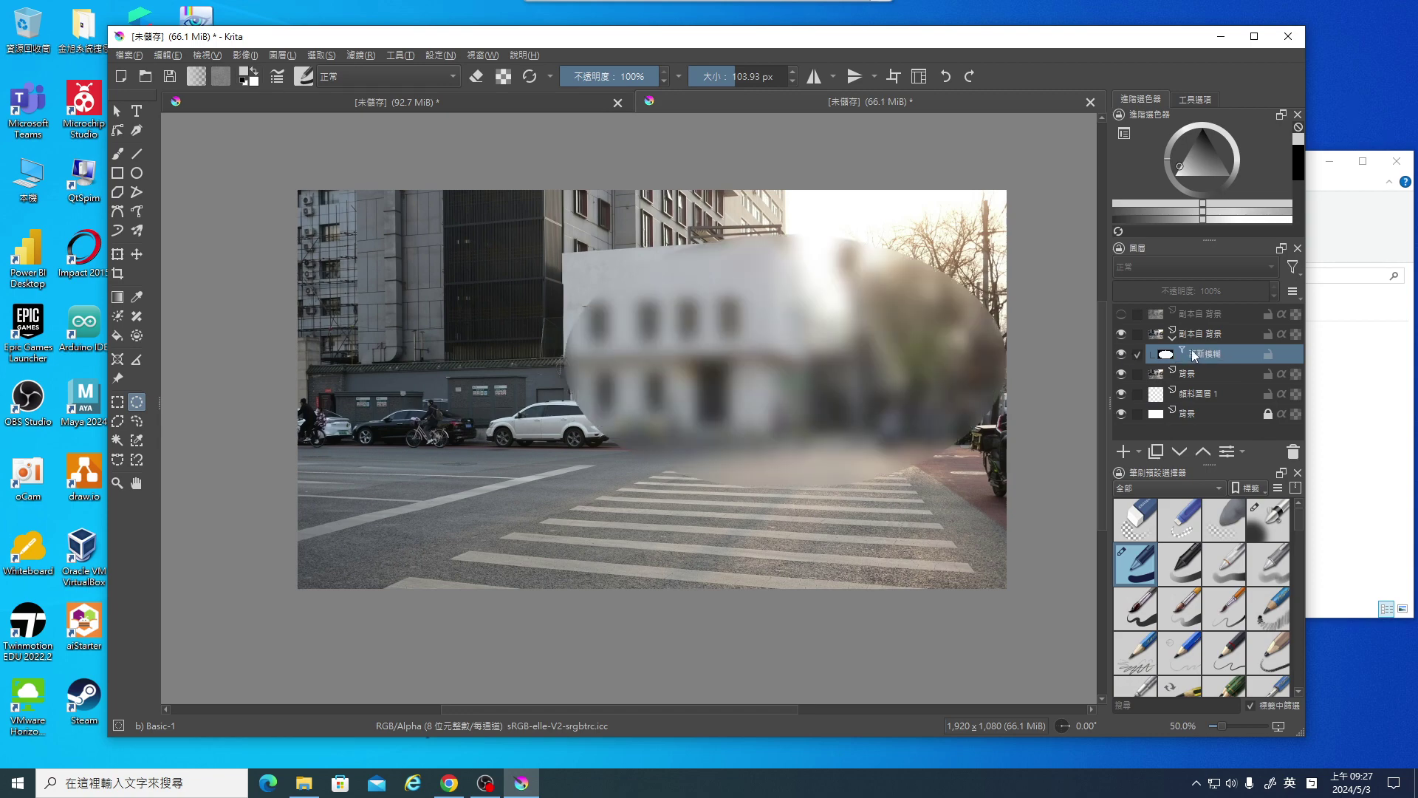
click(1121, 356)
click(1122, 355)
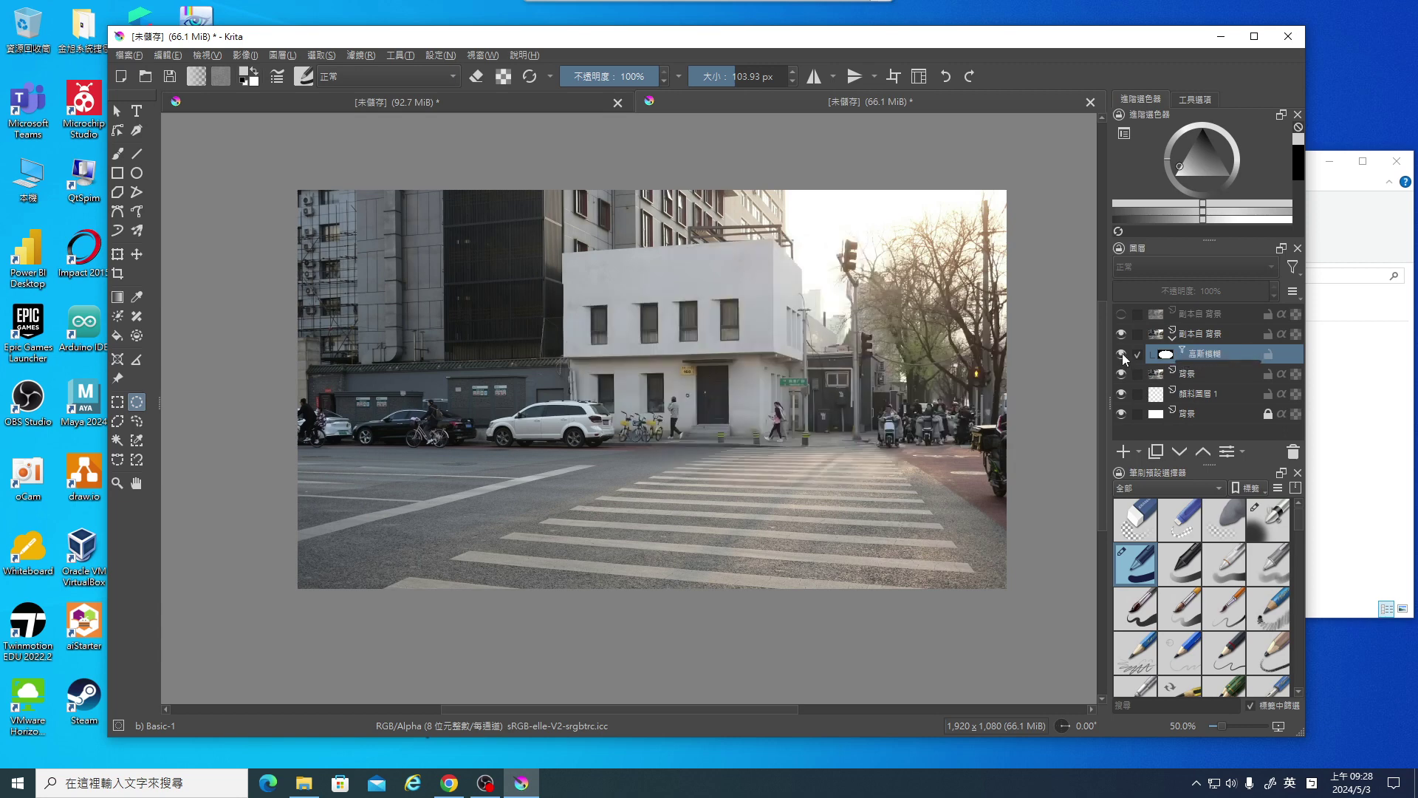
click(1122, 355)
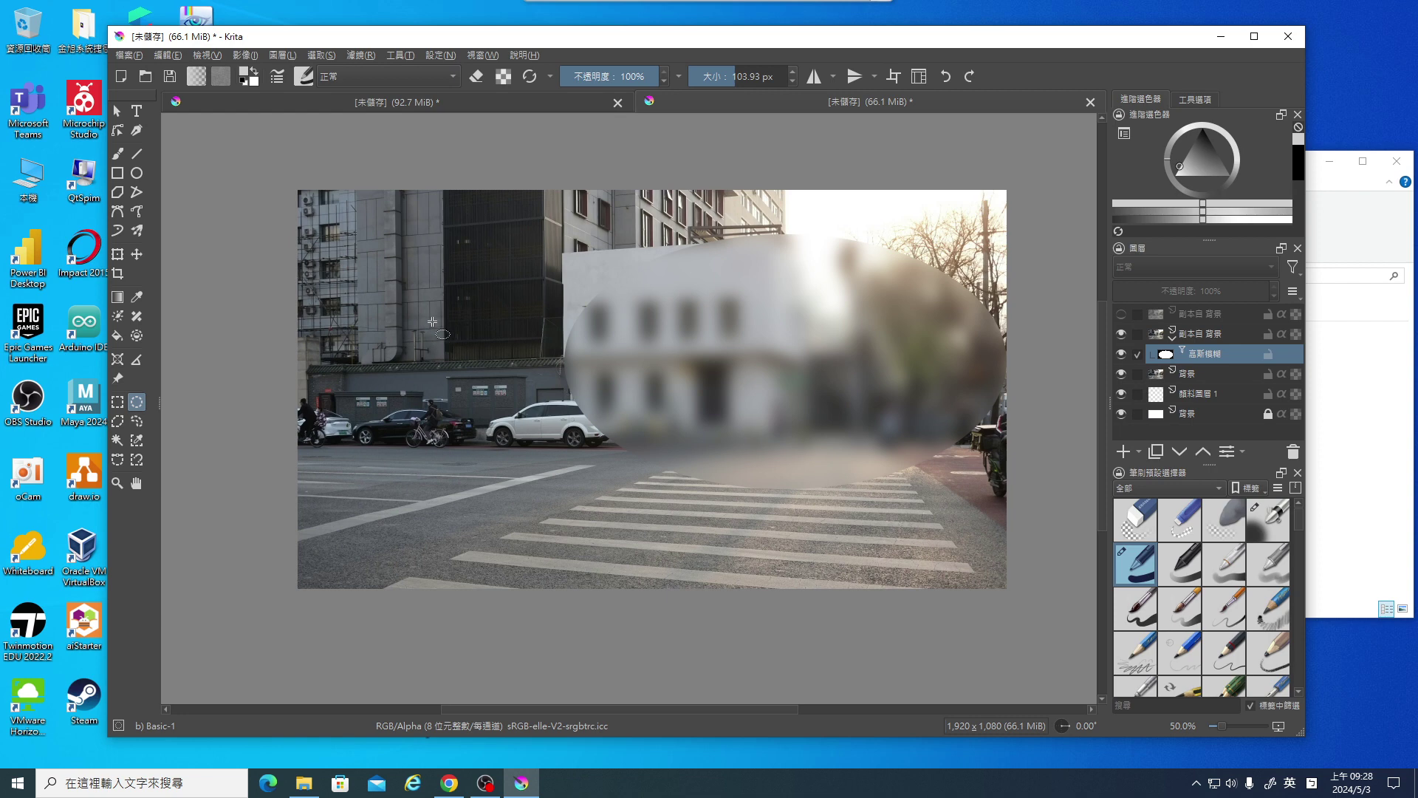
Load the Texture Hair brush preset at 229.16 px.
click(121, 153)
scroll(1224, 591, down, 3)
scroll(1225, 591, down, 3)
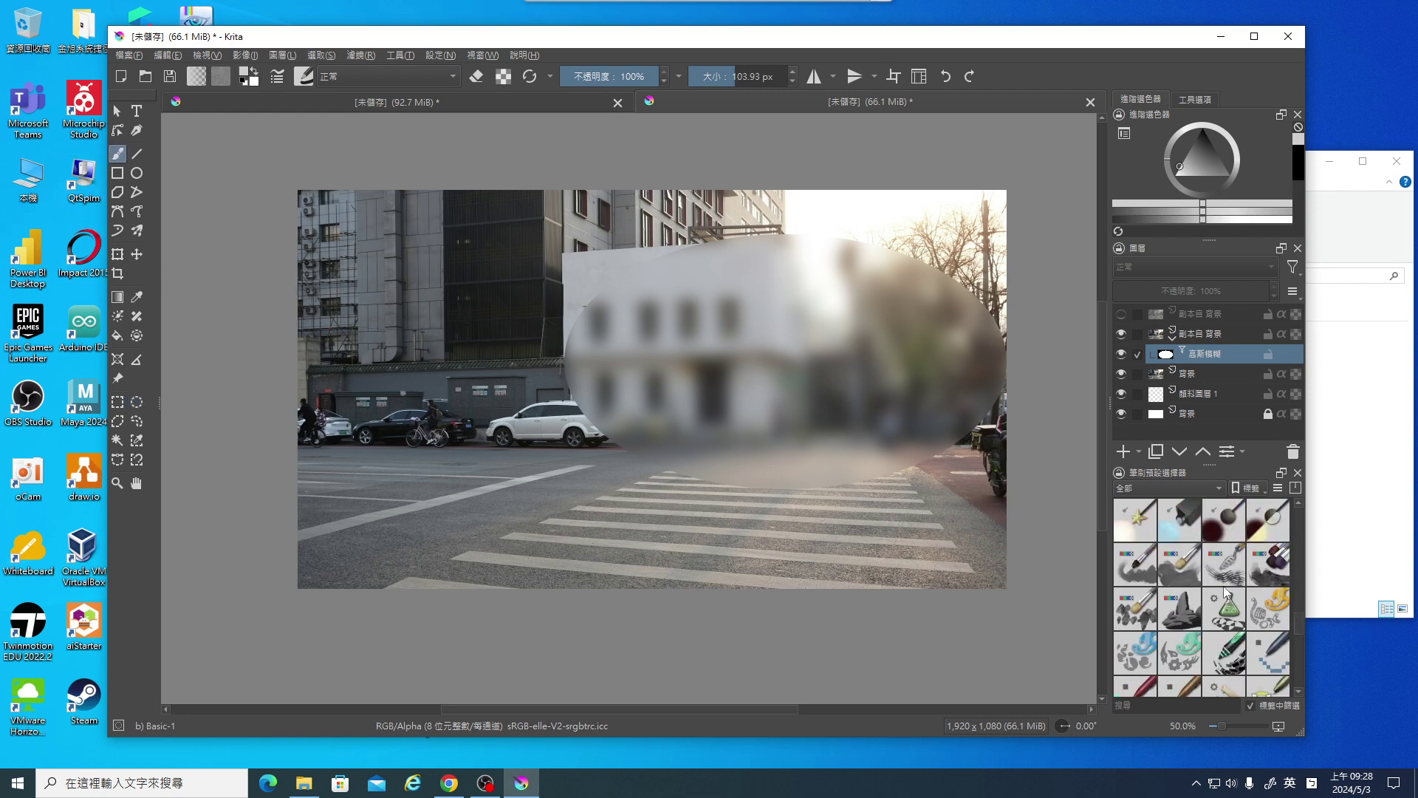
scroll(1224, 591, down, 5)
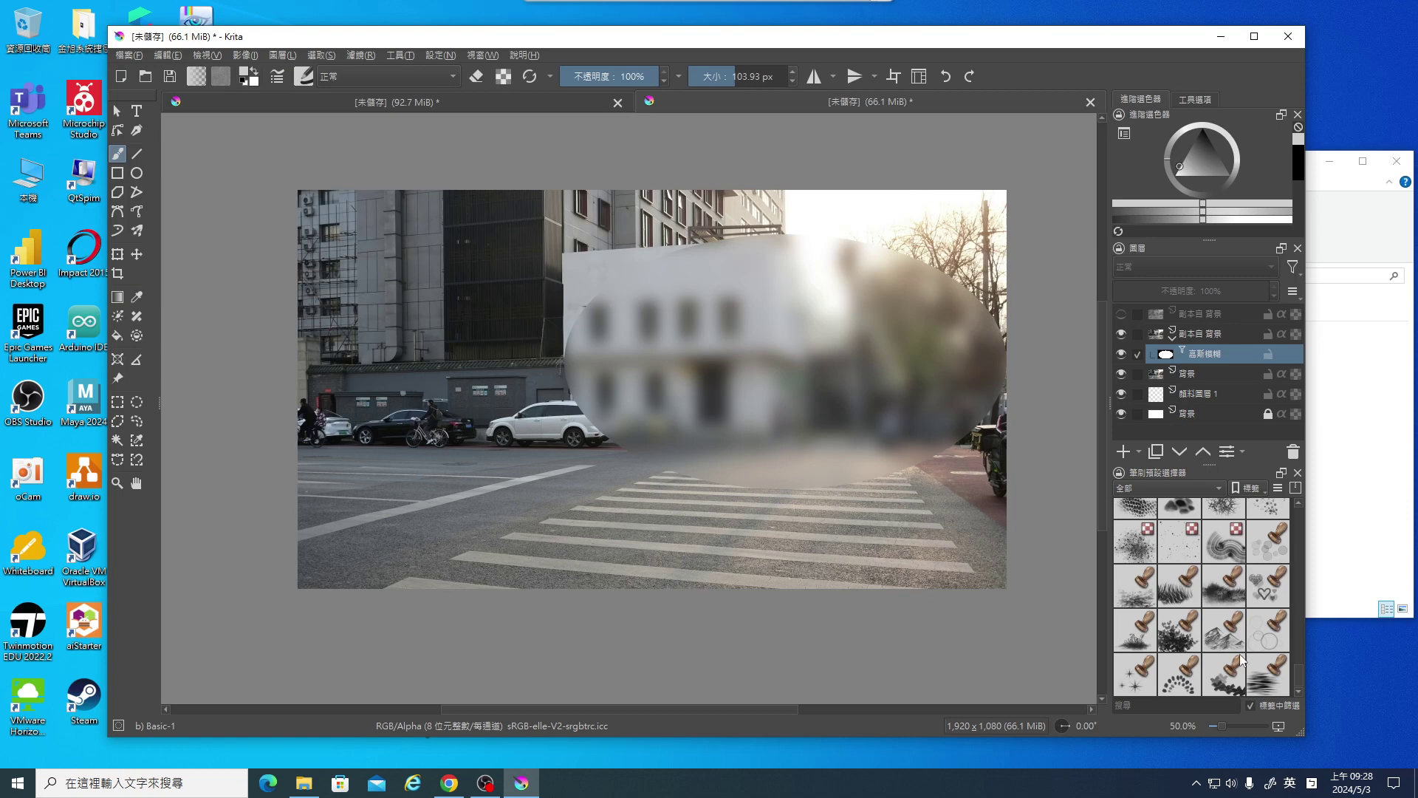
scroll(1249, 644, up, 3)
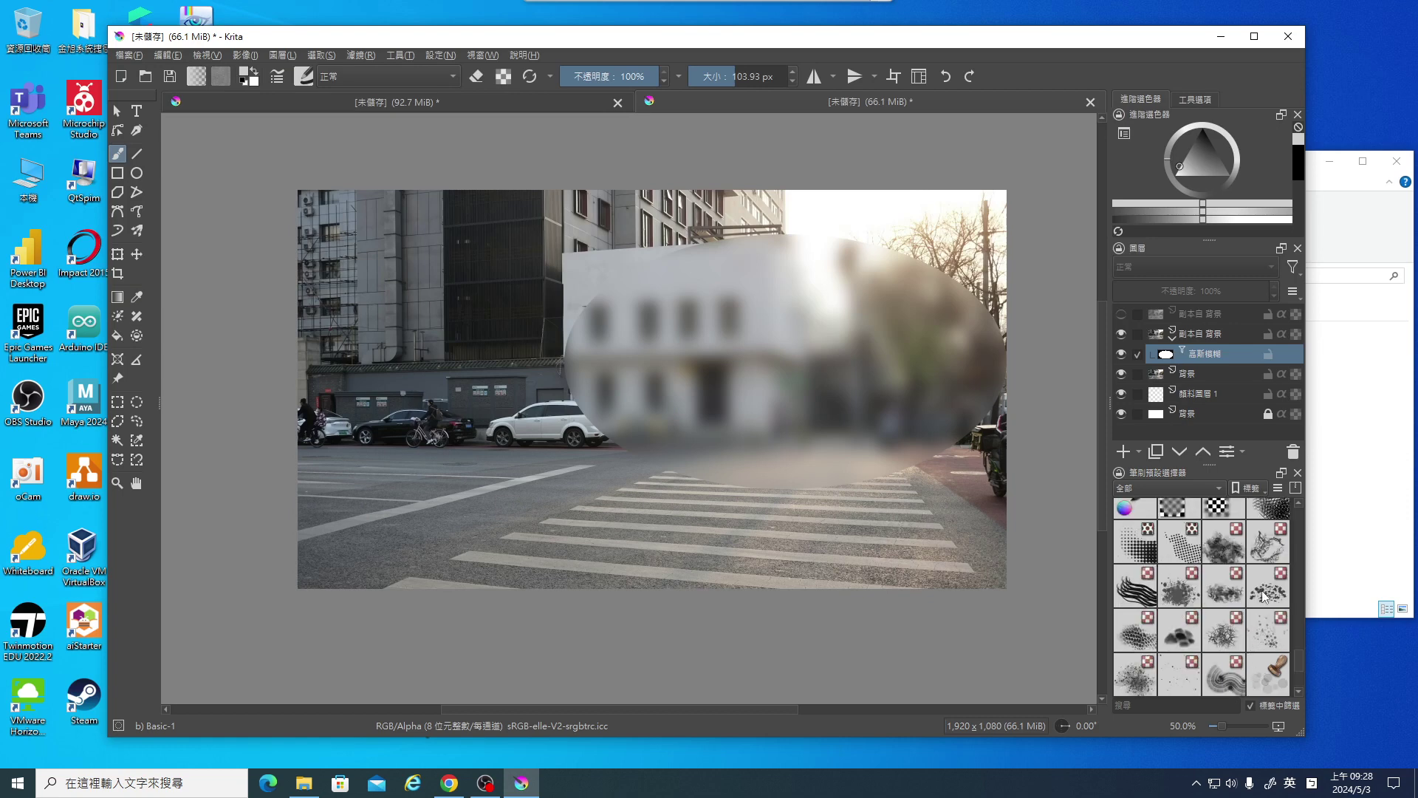
click(1134, 590)
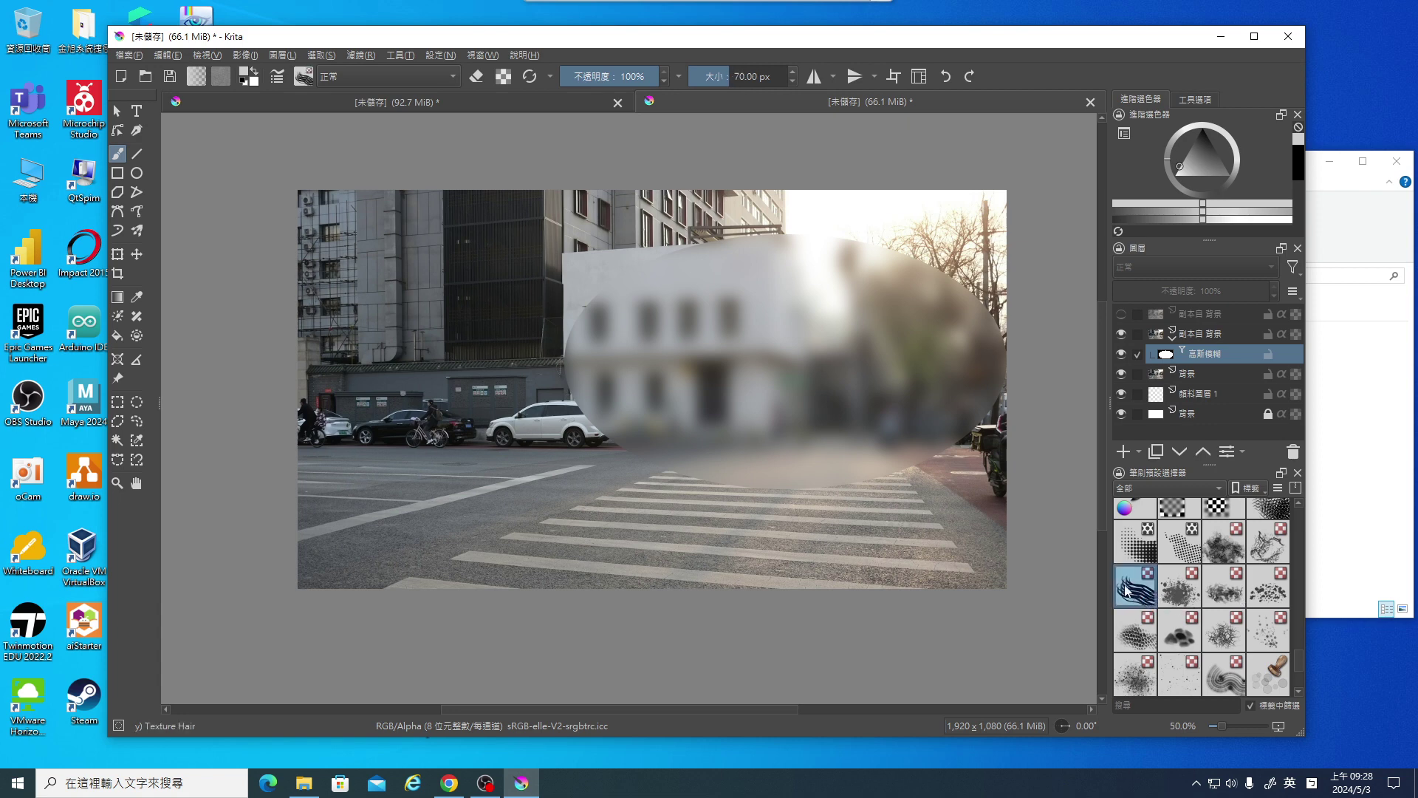
drag(709, 76, 750, 76)
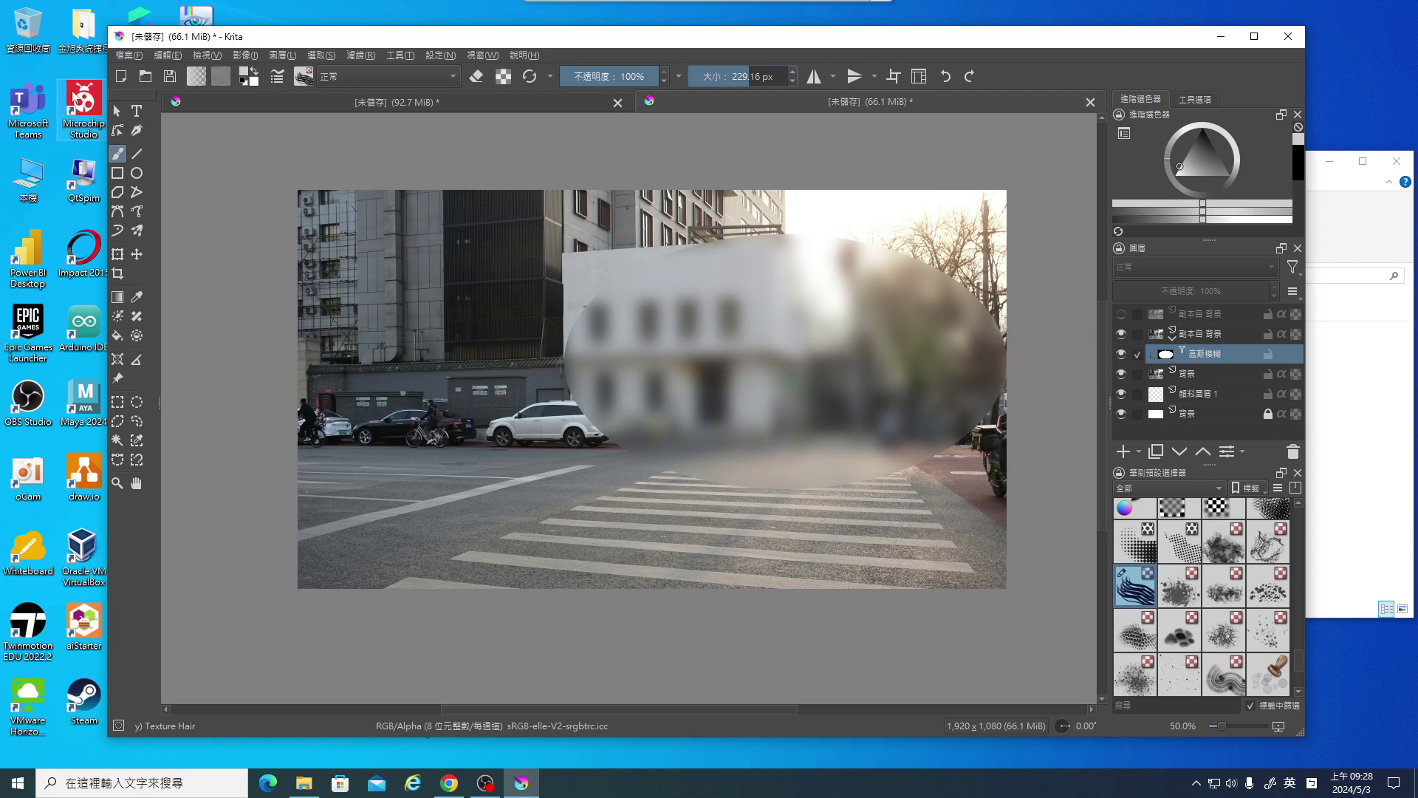
Reset the painting colours to black and white.
click(244, 76)
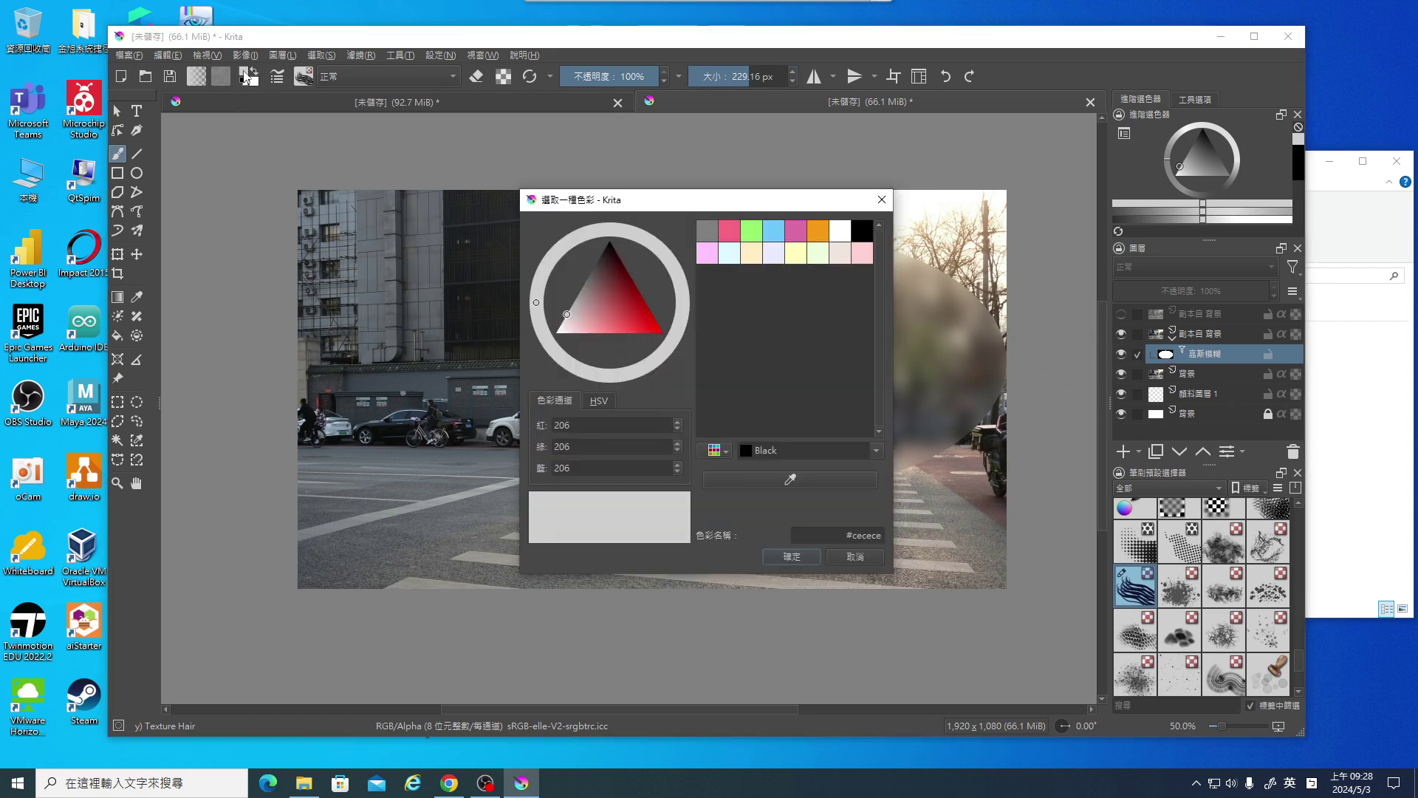
click(854, 558)
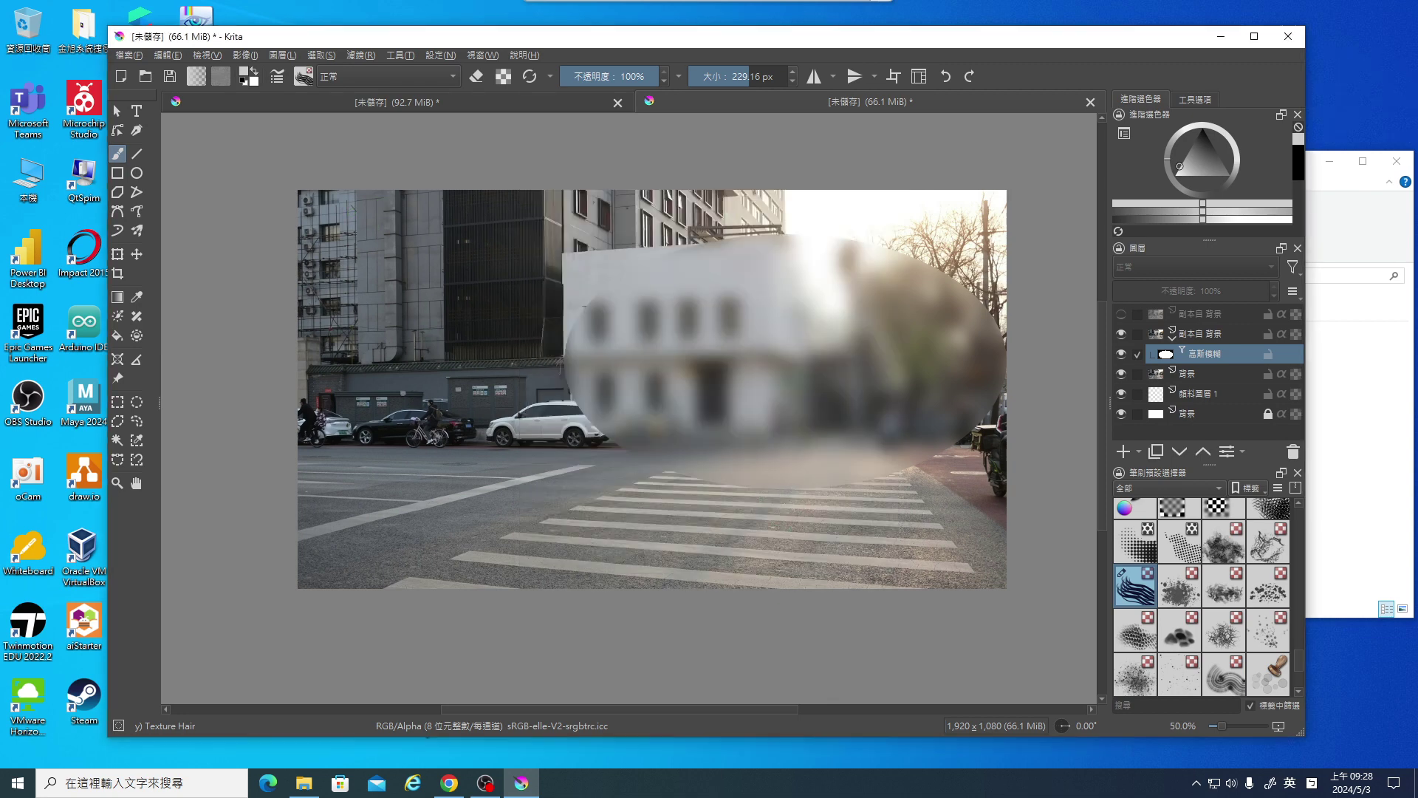
click(240, 83)
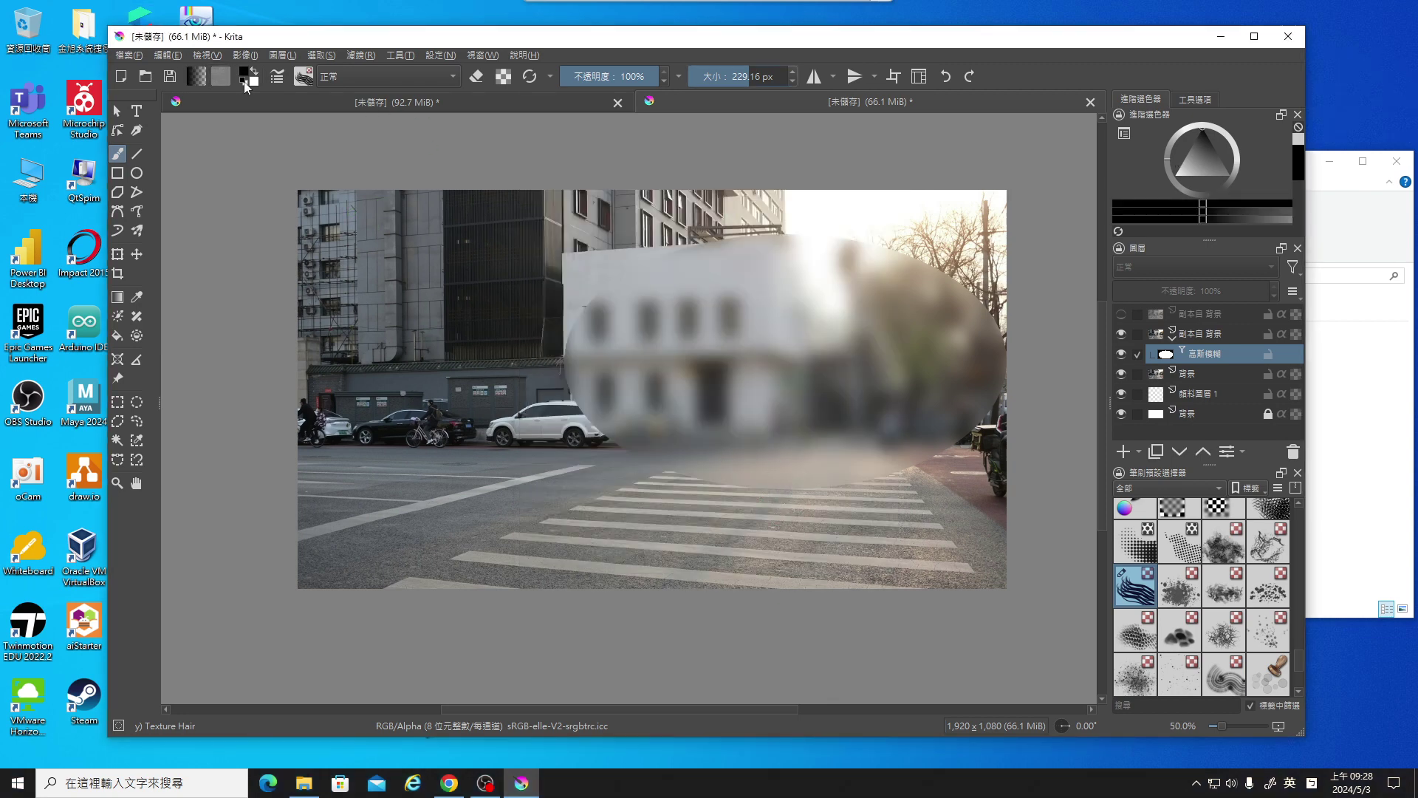
Paint Texture Hair strokes on the blur mask over trees and building, then hide the blurred copy layer.
mouse_move(1004, 272)
mouse_down()
mouse_move(776, 221)
mouse_move(563, 396)
mouse_move(684, 489)
mouse_move(857, 499)
mouse_move(1003, 343)
mouse_up()
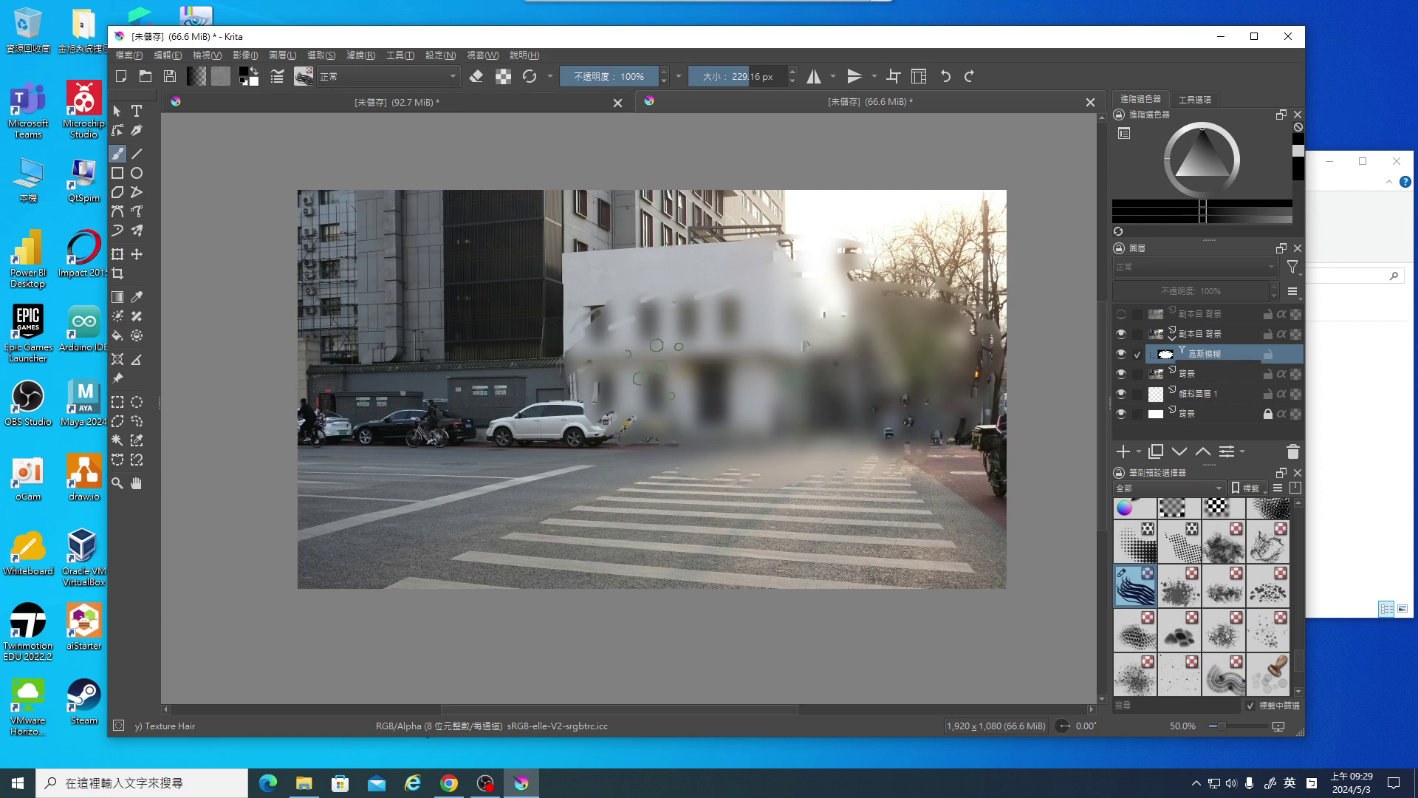
click(813, 406)
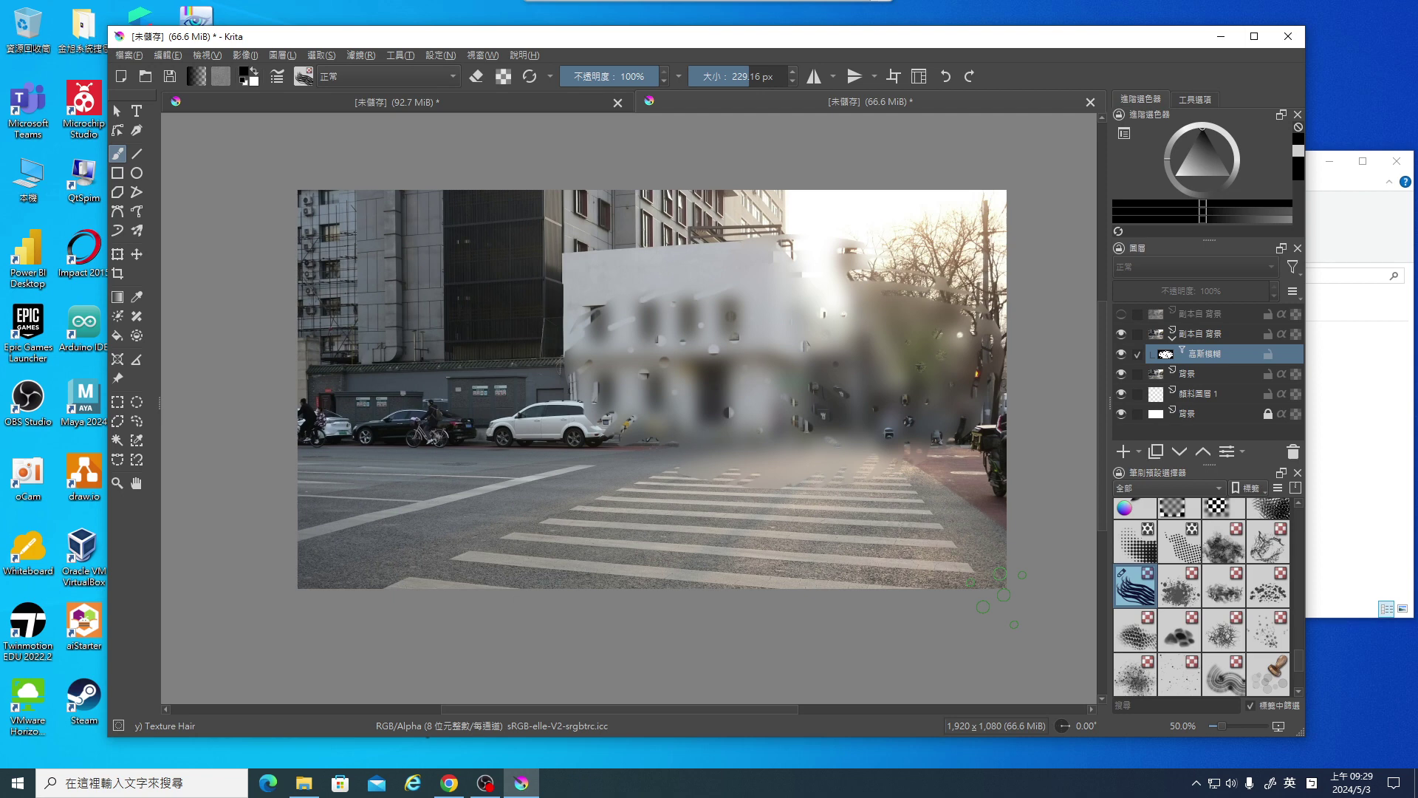
click(1121, 333)
Duplicate the original background photo layer and hide the old 高斯模糊 (Gaussian blur) layer.
click(1190, 371)
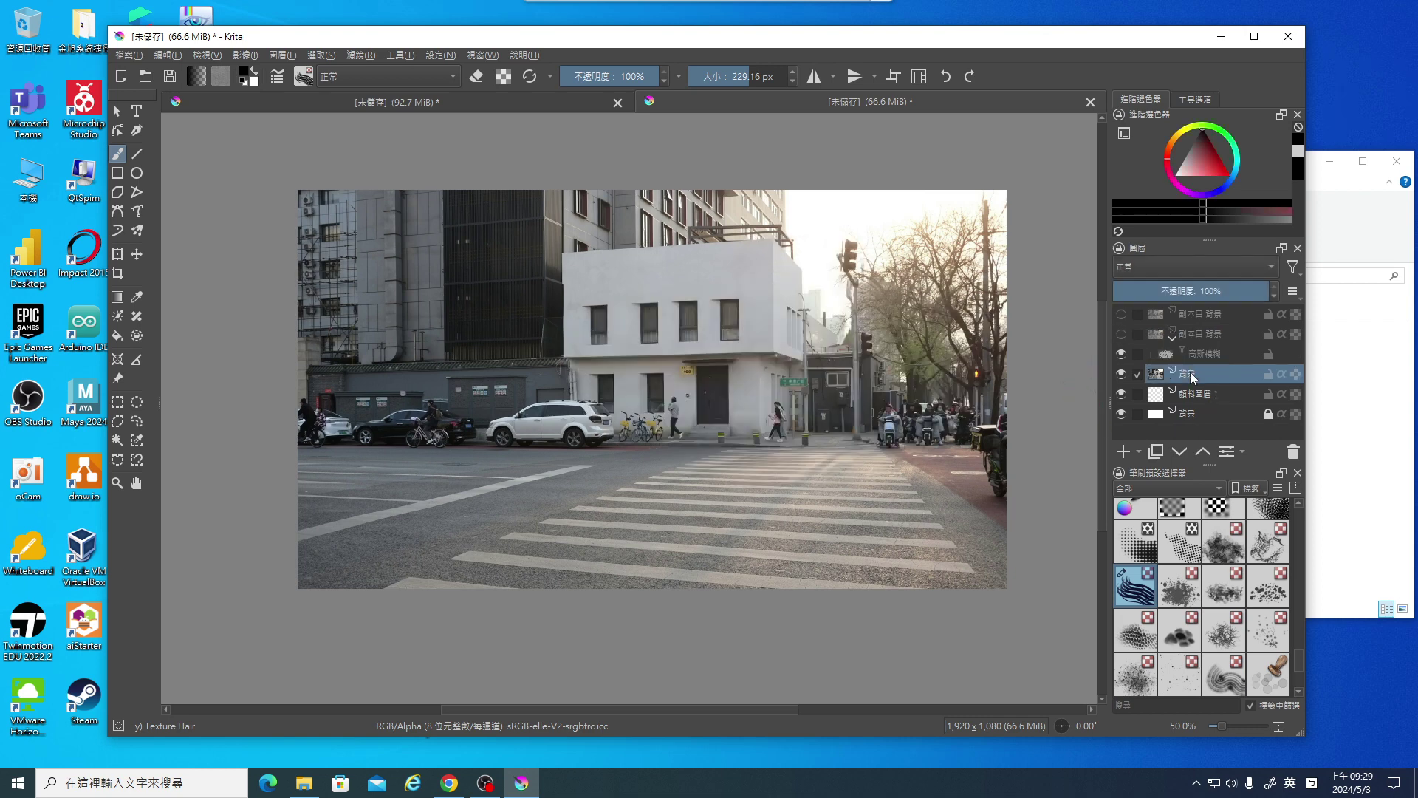
click(1156, 452)
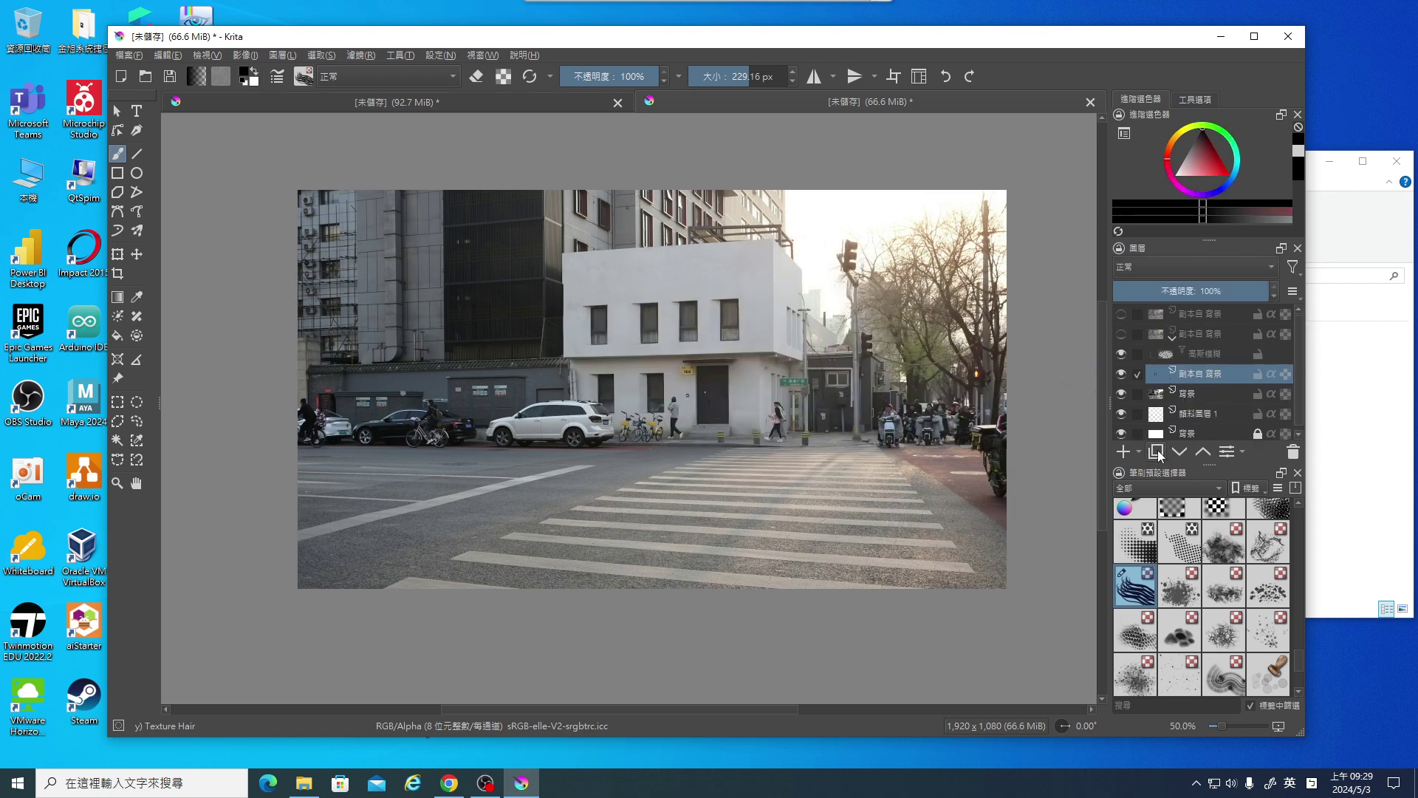
click(1121, 354)
Select a rectangle over the left parked cars and buildings and Gaussian-blur it at 55.48 px.
click(121, 404)
mouse_move(328, 310)
mouse_down()
mouse_move(658, 478)
mouse_move(661, 463)
mouse_up()
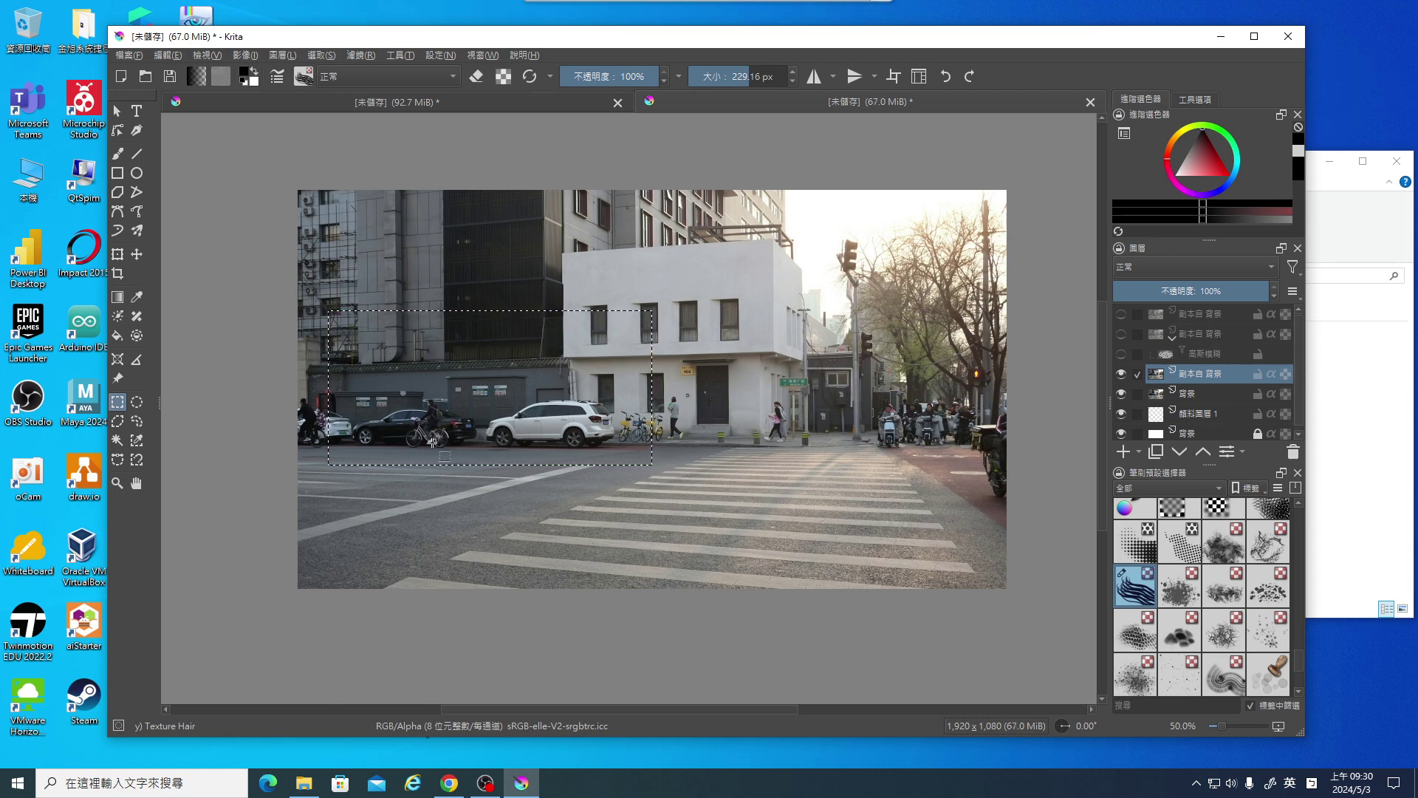
click(360, 56)
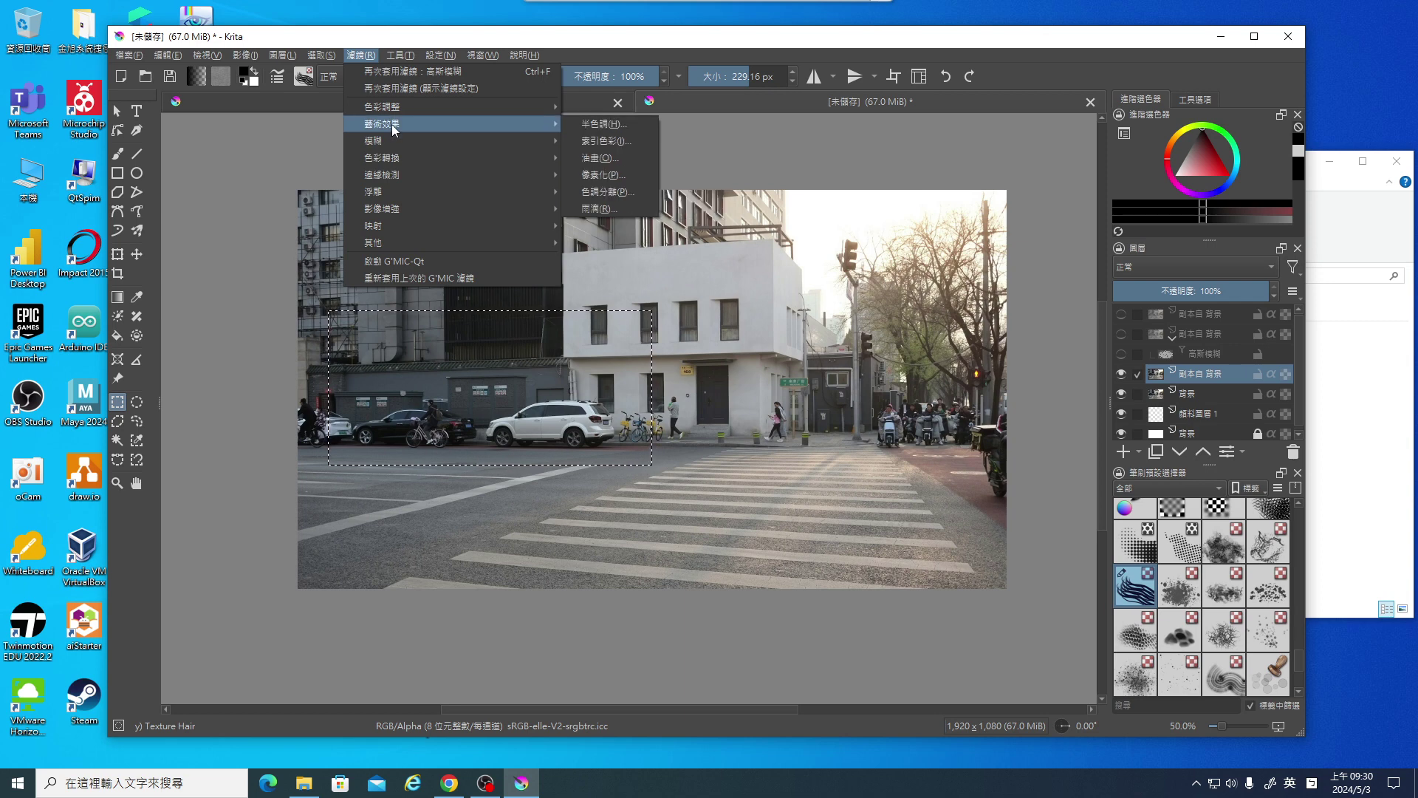
mouse_move(443, 141)
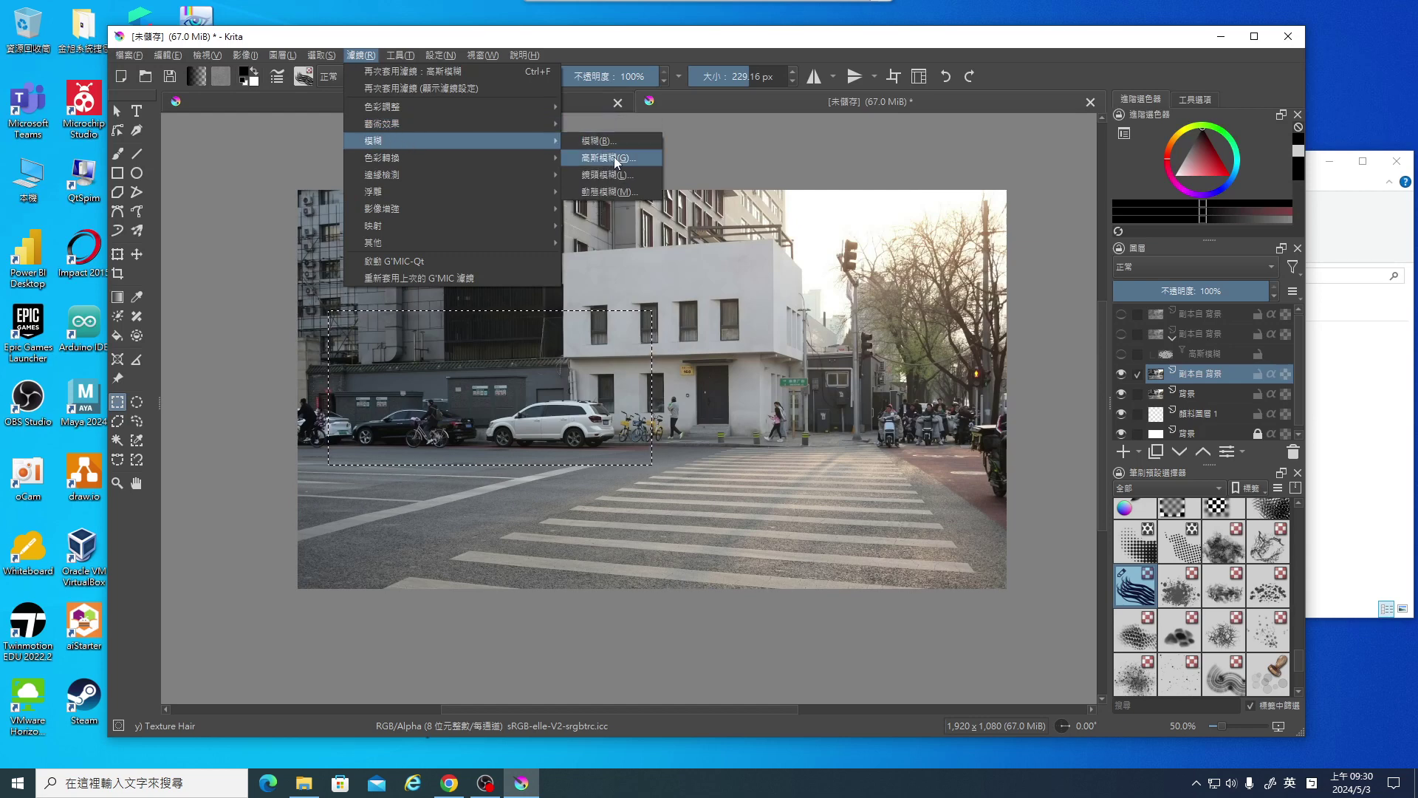
click(614, 157)
drag(1011, 204, 1067, 204)
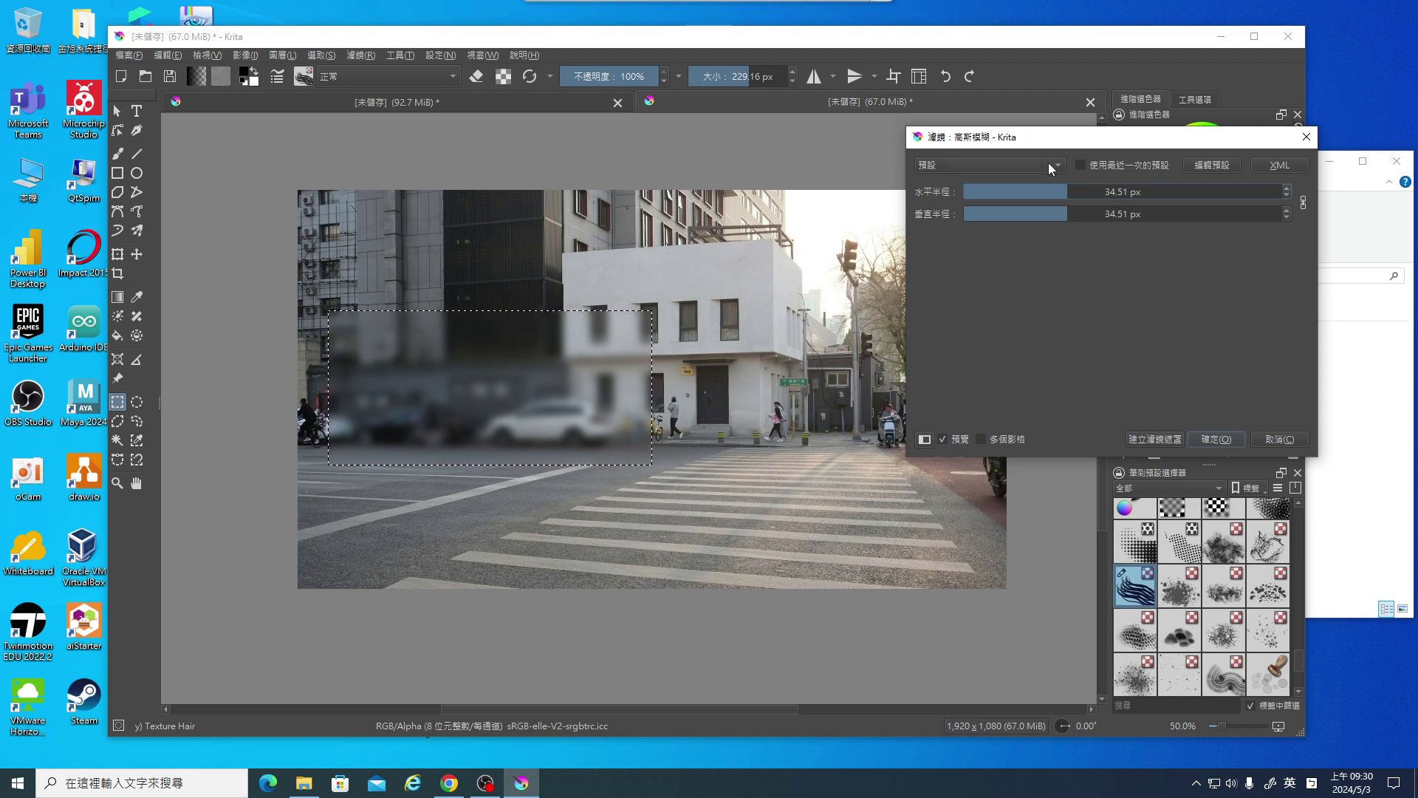
drag(1067, 192, 1085, 192)
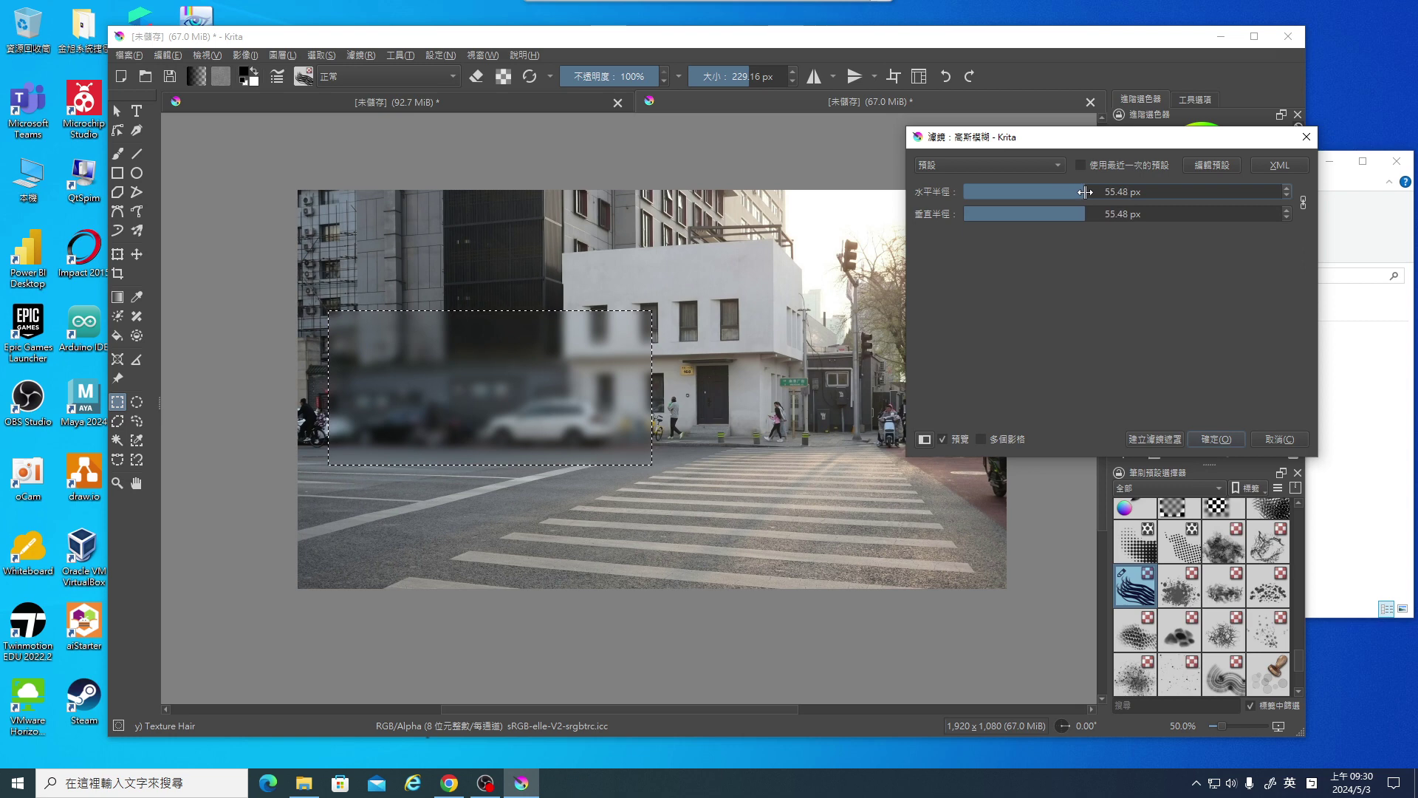
click(1215, 440)
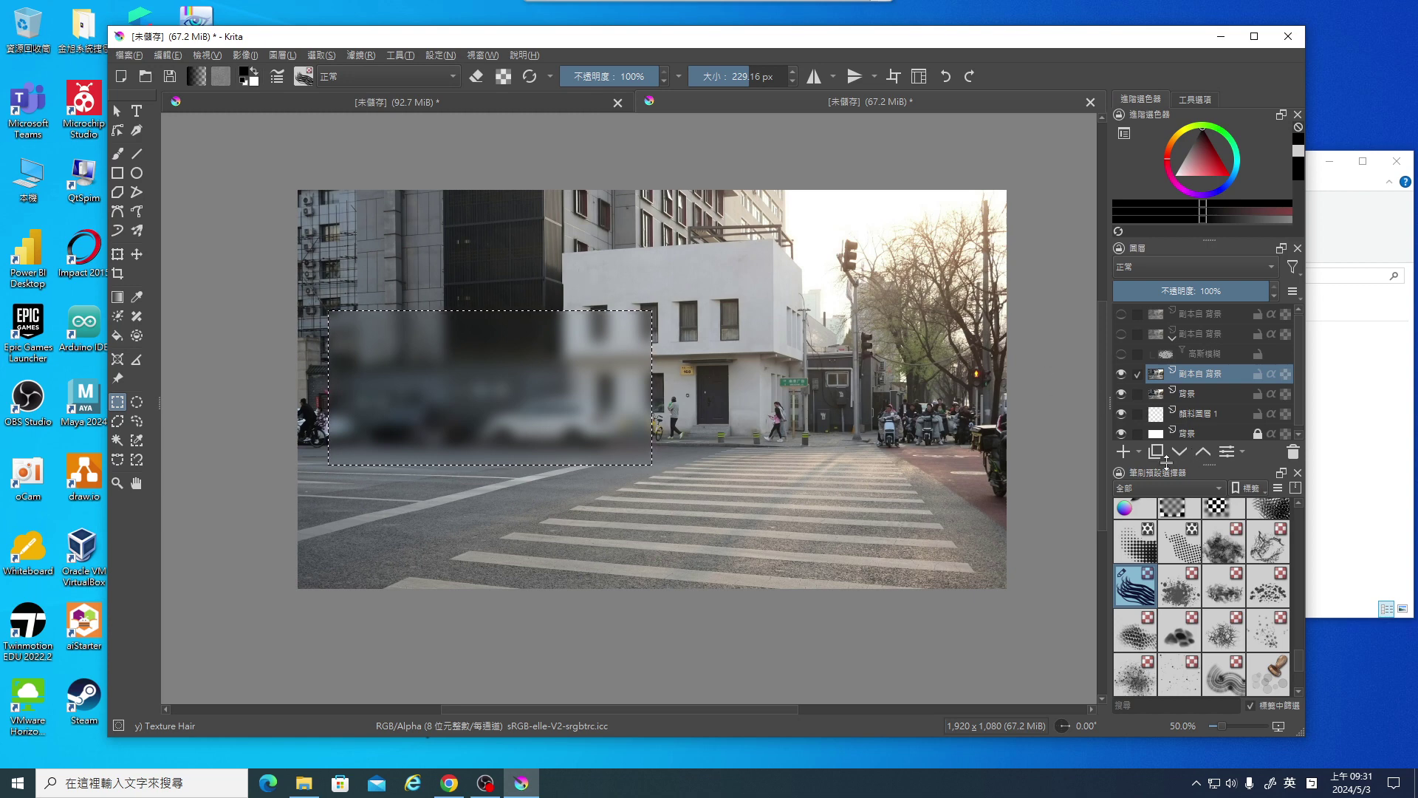
Add a new paint layer above the photo and set the foreground colour to grey 215,215,215.
click(1141, 454)
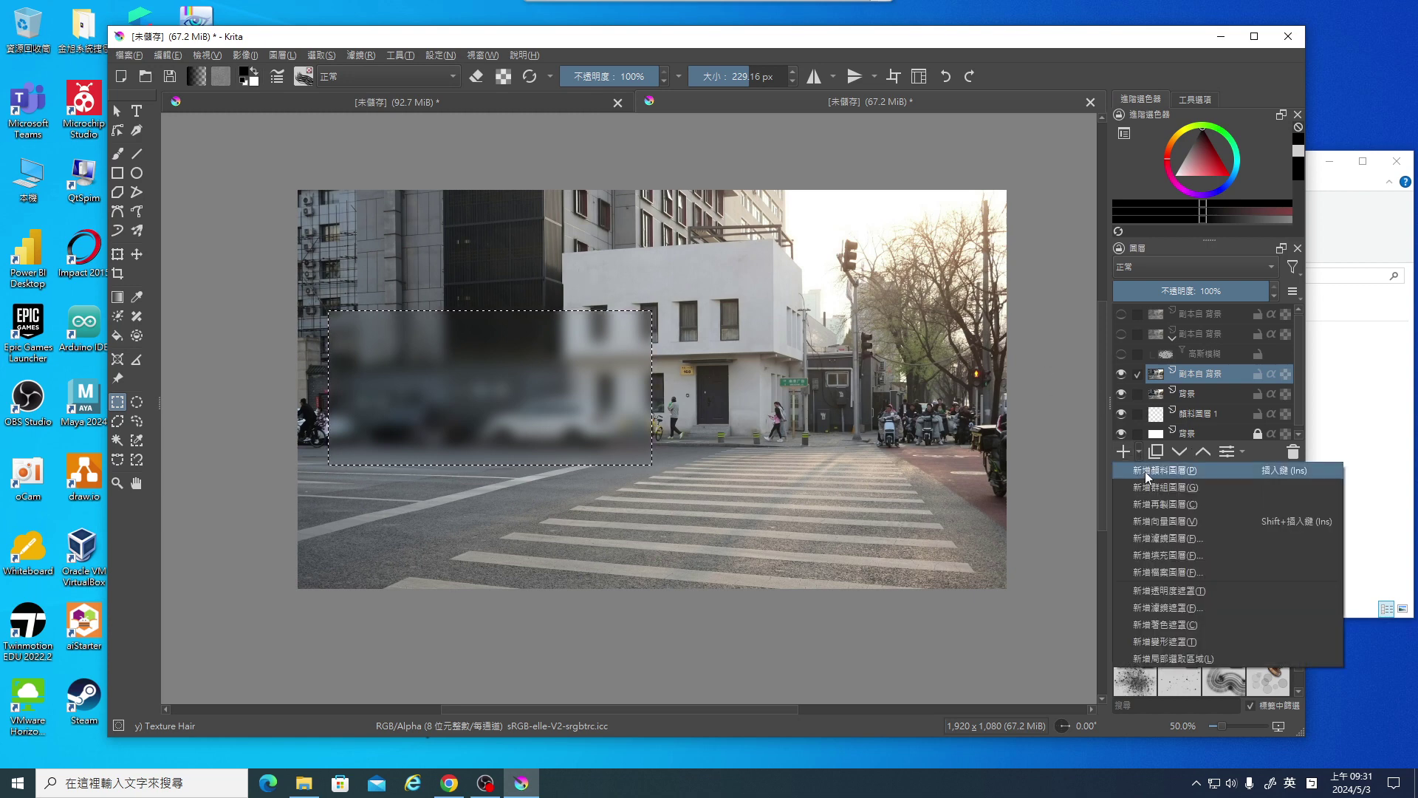
click(1145, 471)
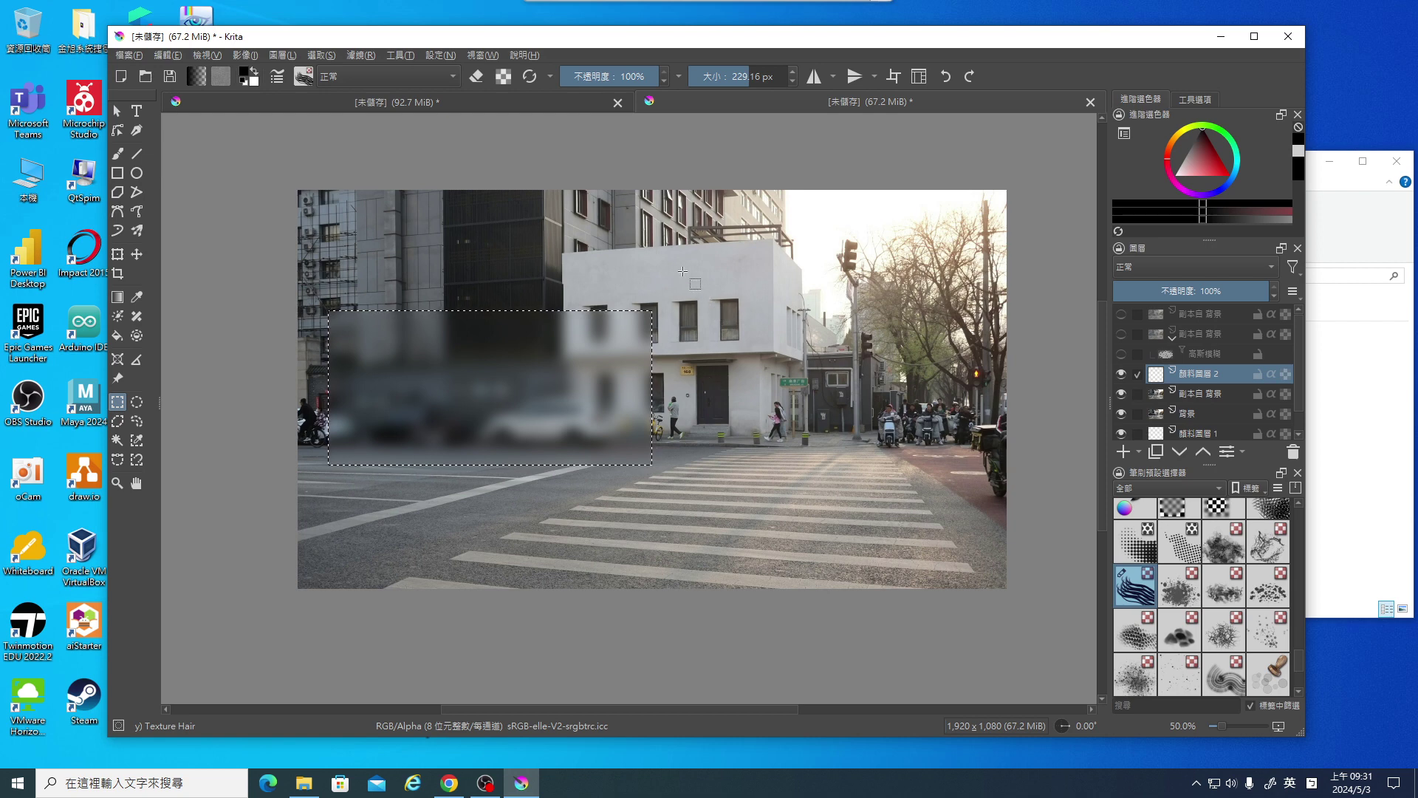
click(246, 74)
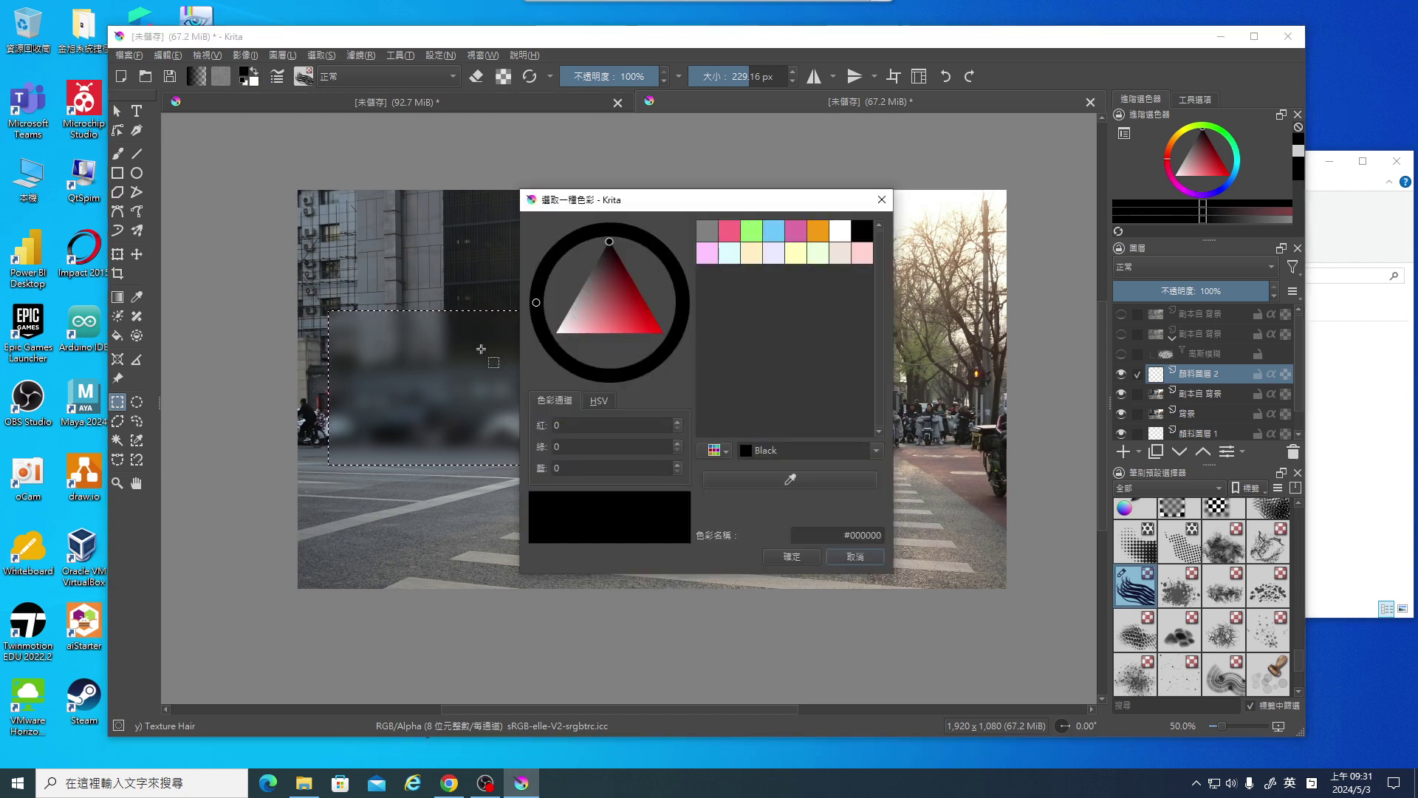
mouse_move(575, 316)
mouse_down()
mouse_move(566, 304)
mouse_move(551, 347)
mouse_move(604, 238)
mouse_move(565, 317)
mouse_up()
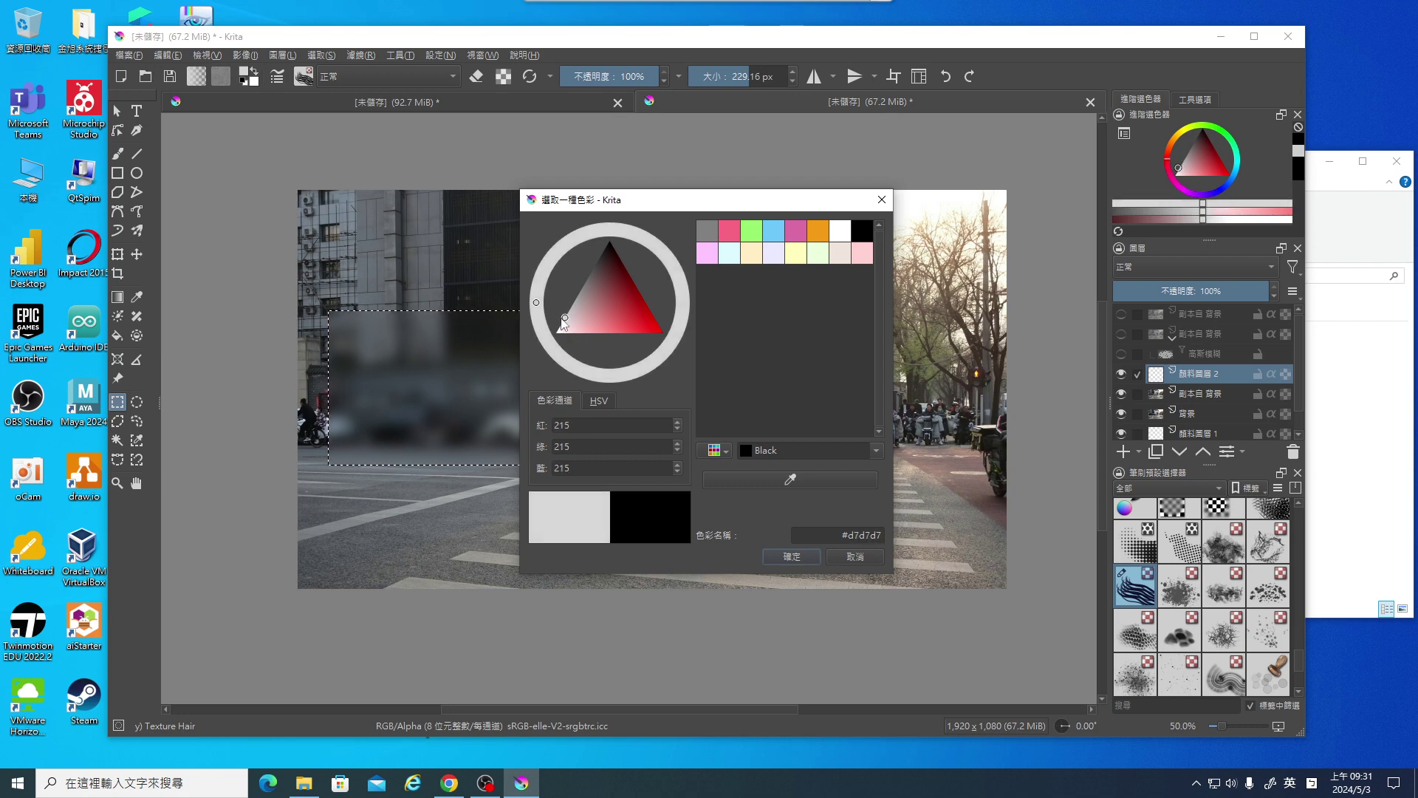
click(786, 560)
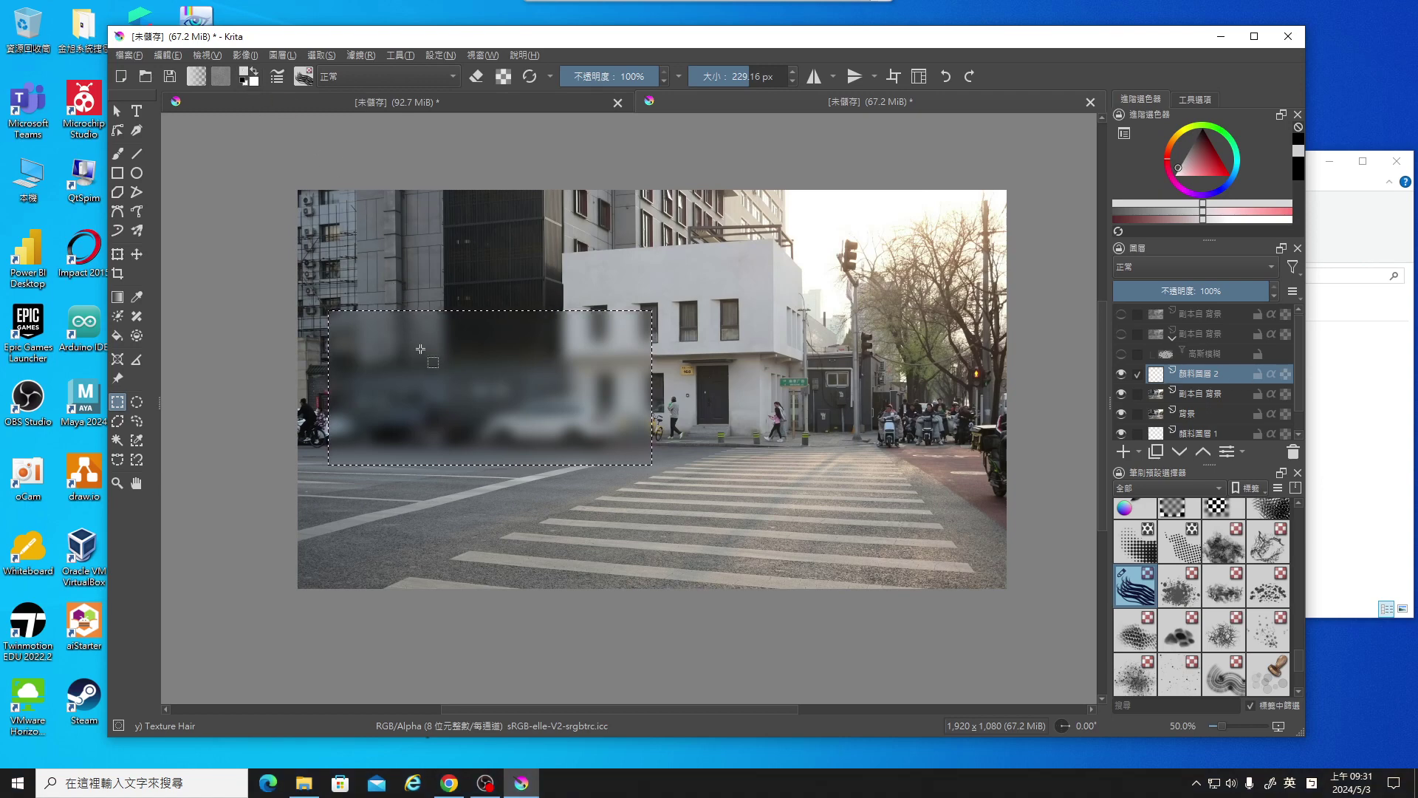
Fill the selected rectangle with light grey, then deselect it.
key(BackSpace)
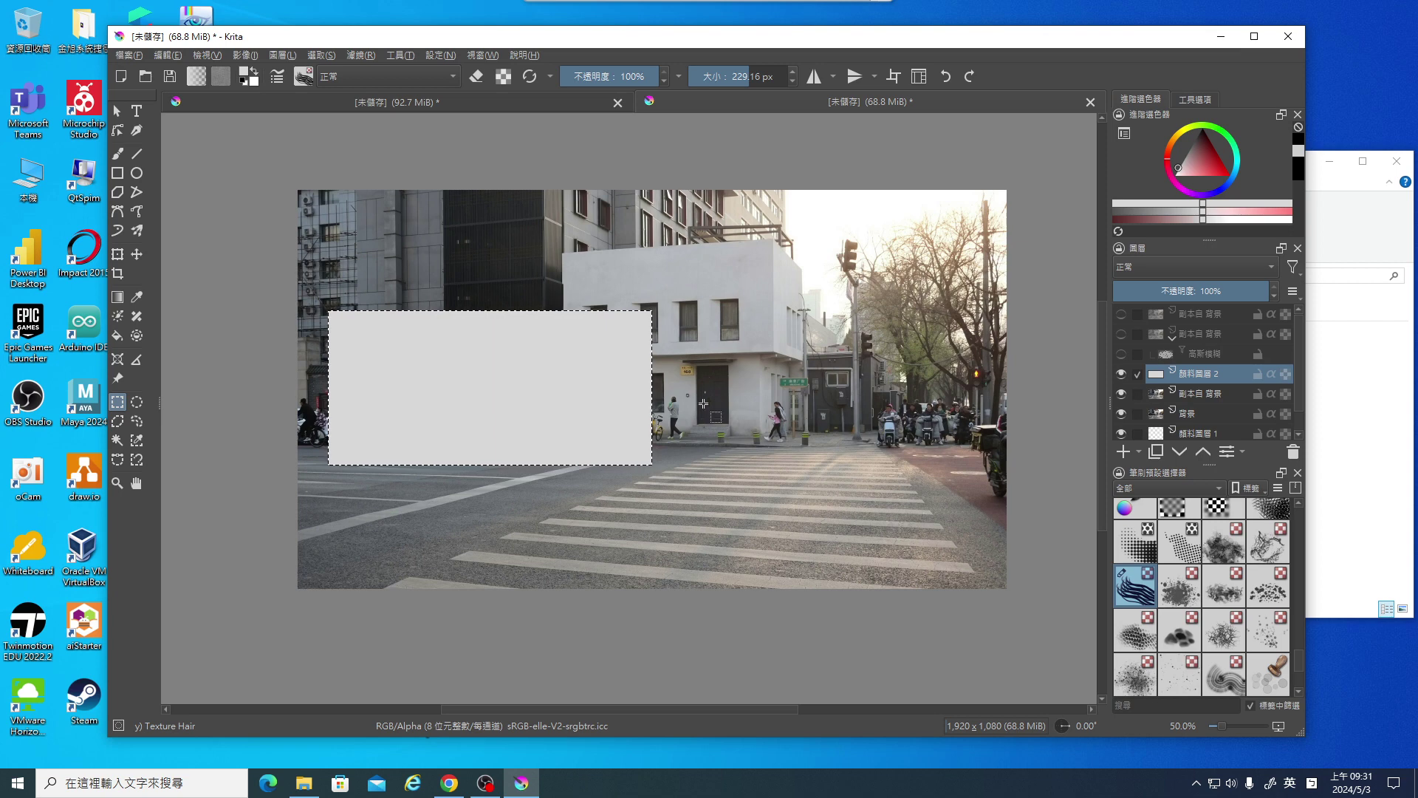
click(319, 55)
click(335, 89)
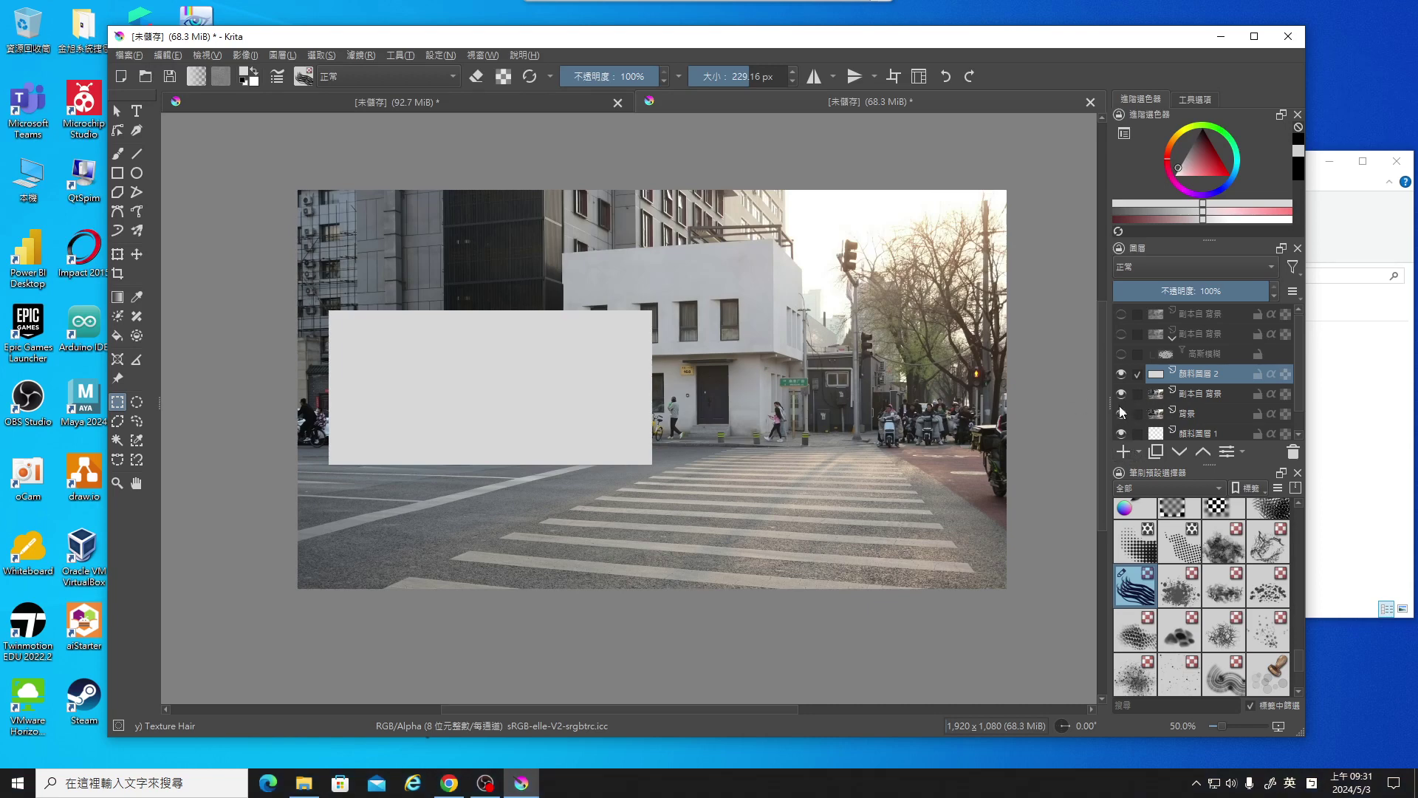
Toggle the photo, background and grey block layers' visibility to inspect the grey block.
drag(1122, 412, 1122, 393)
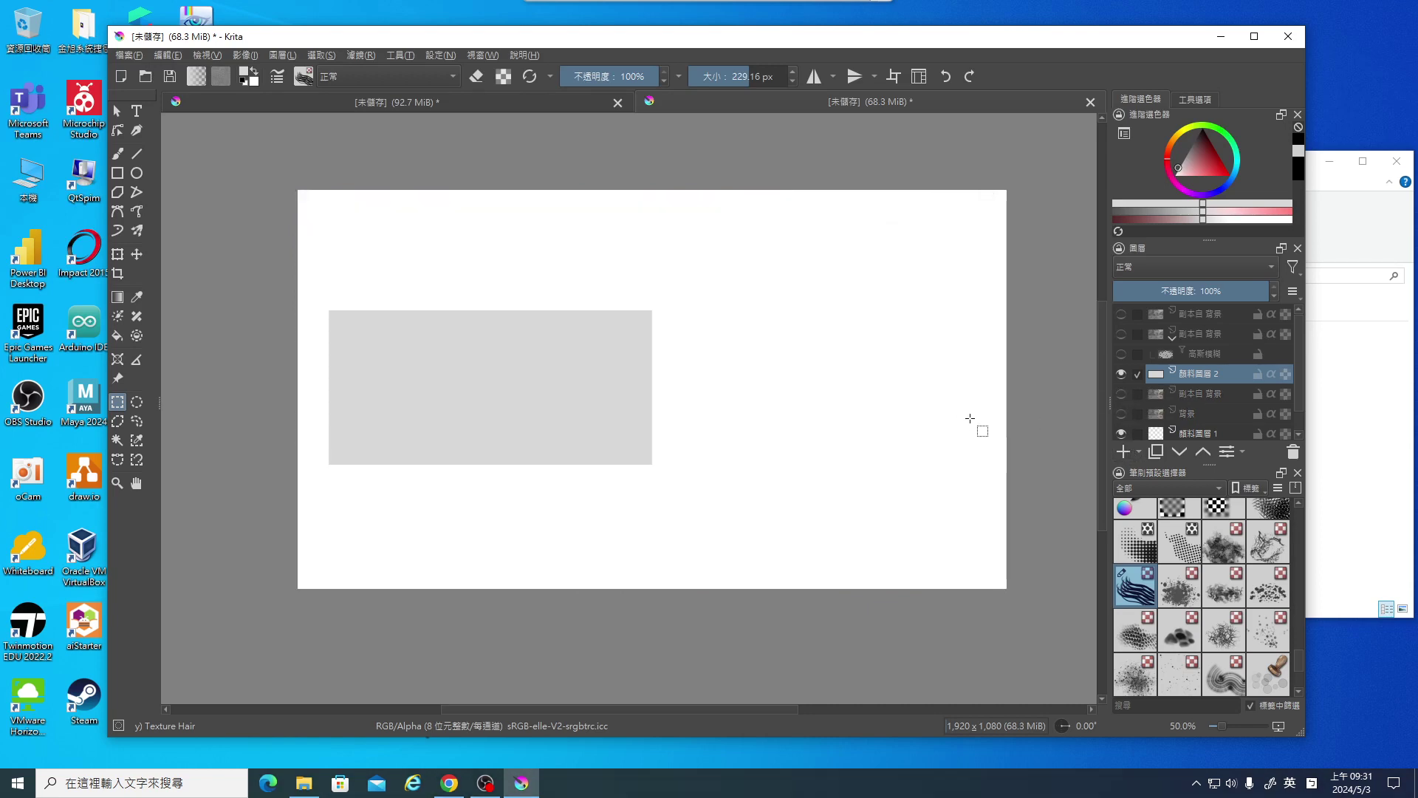
click(1298, 434)
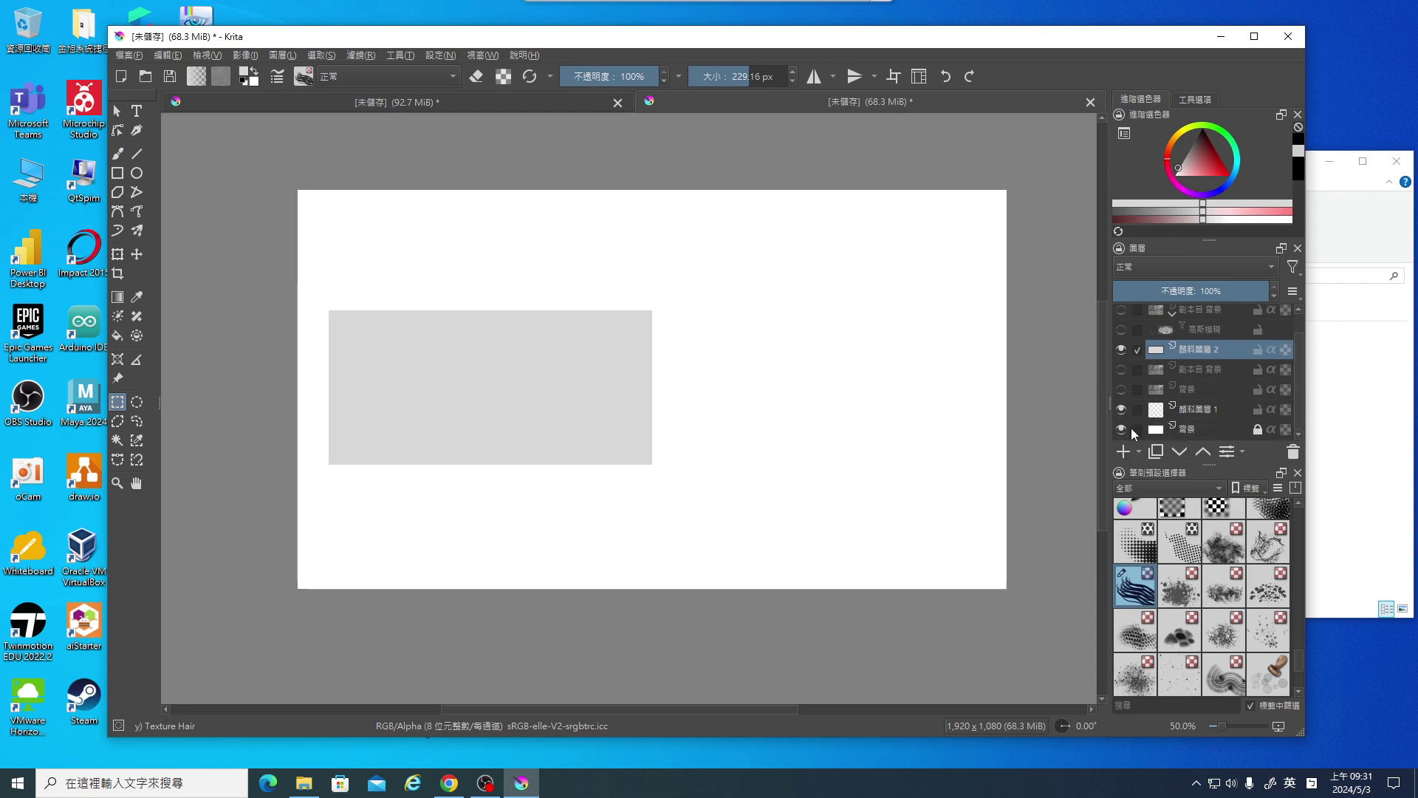
drag(1121, 429, 1123, 409)
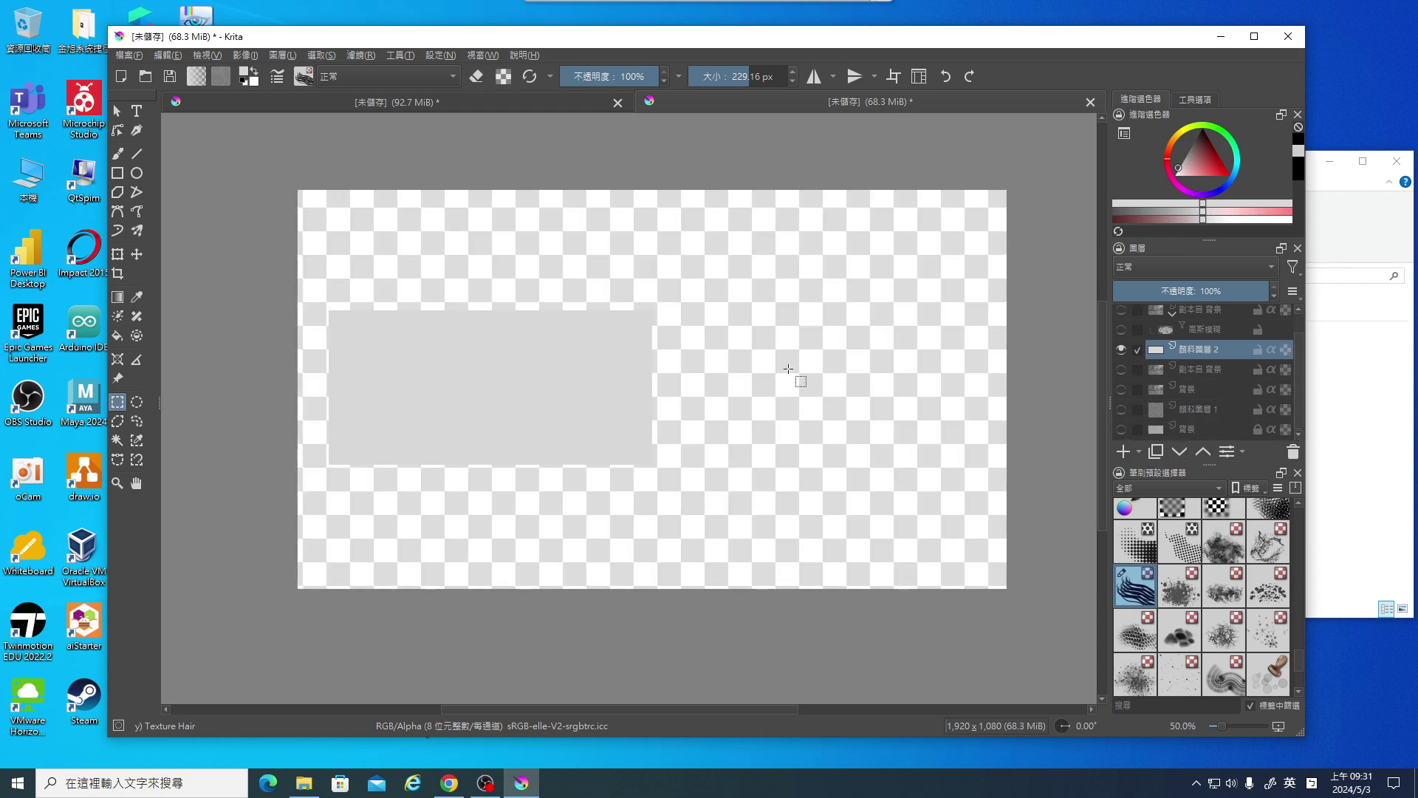
click(1121, 369)
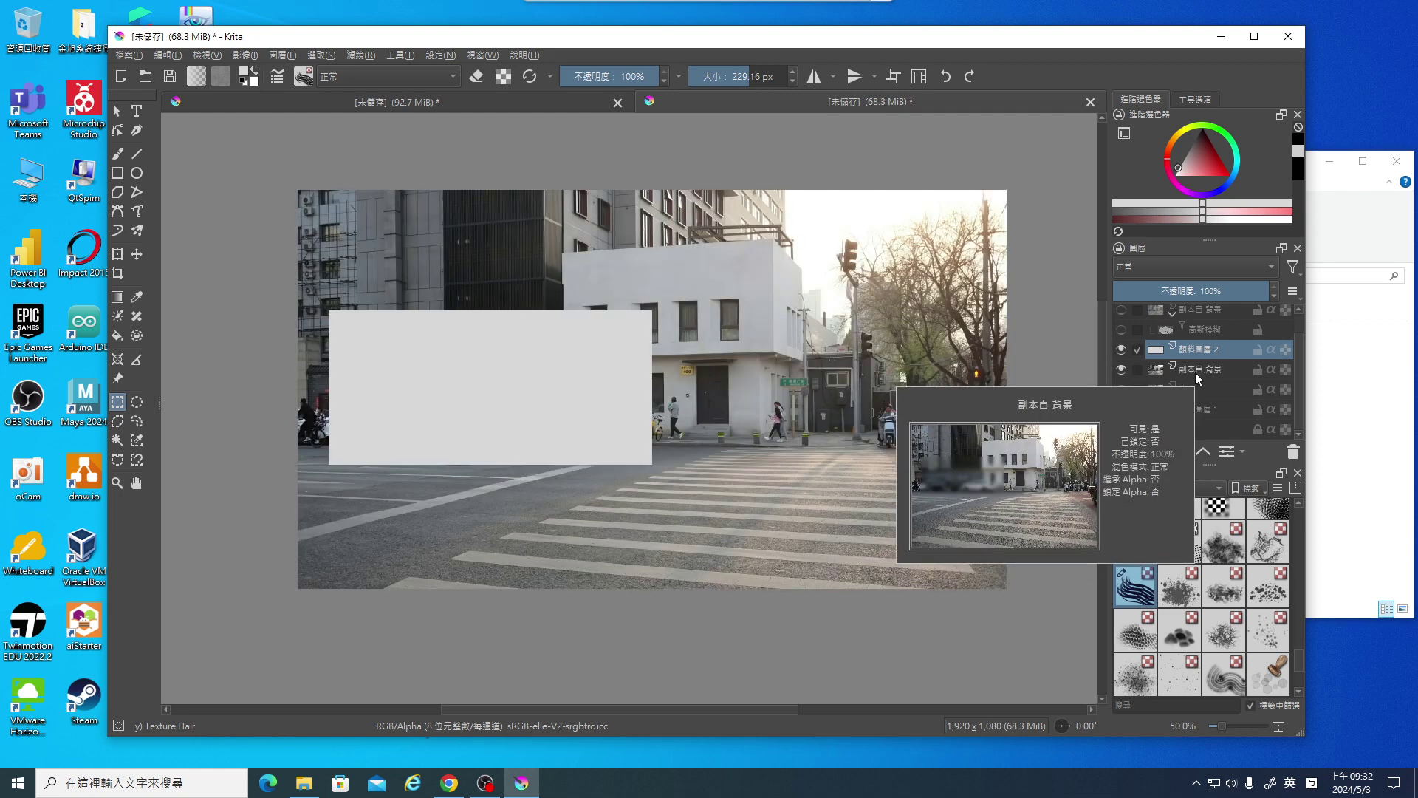
click(1121, 350)
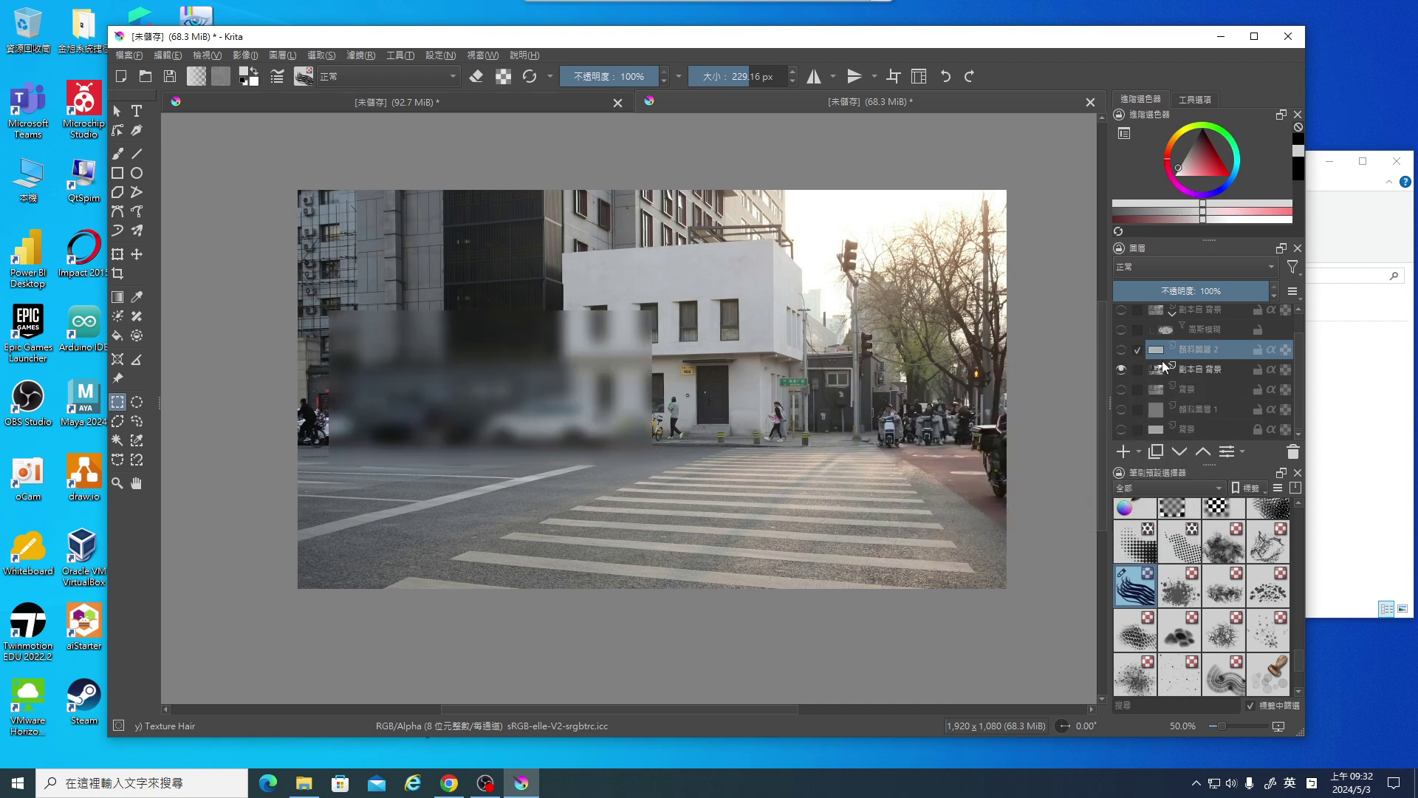
click(1121, 349)
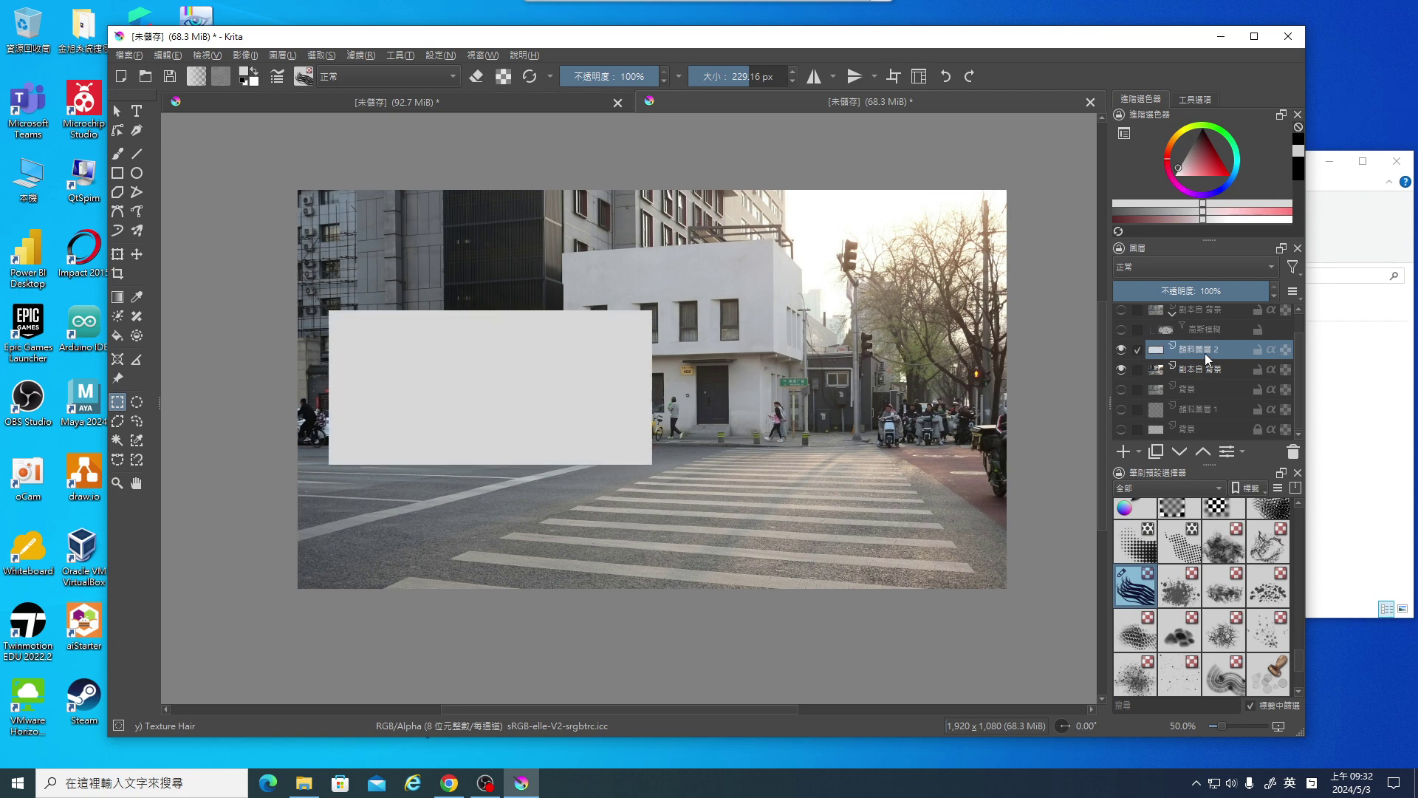
click(1271, 268)
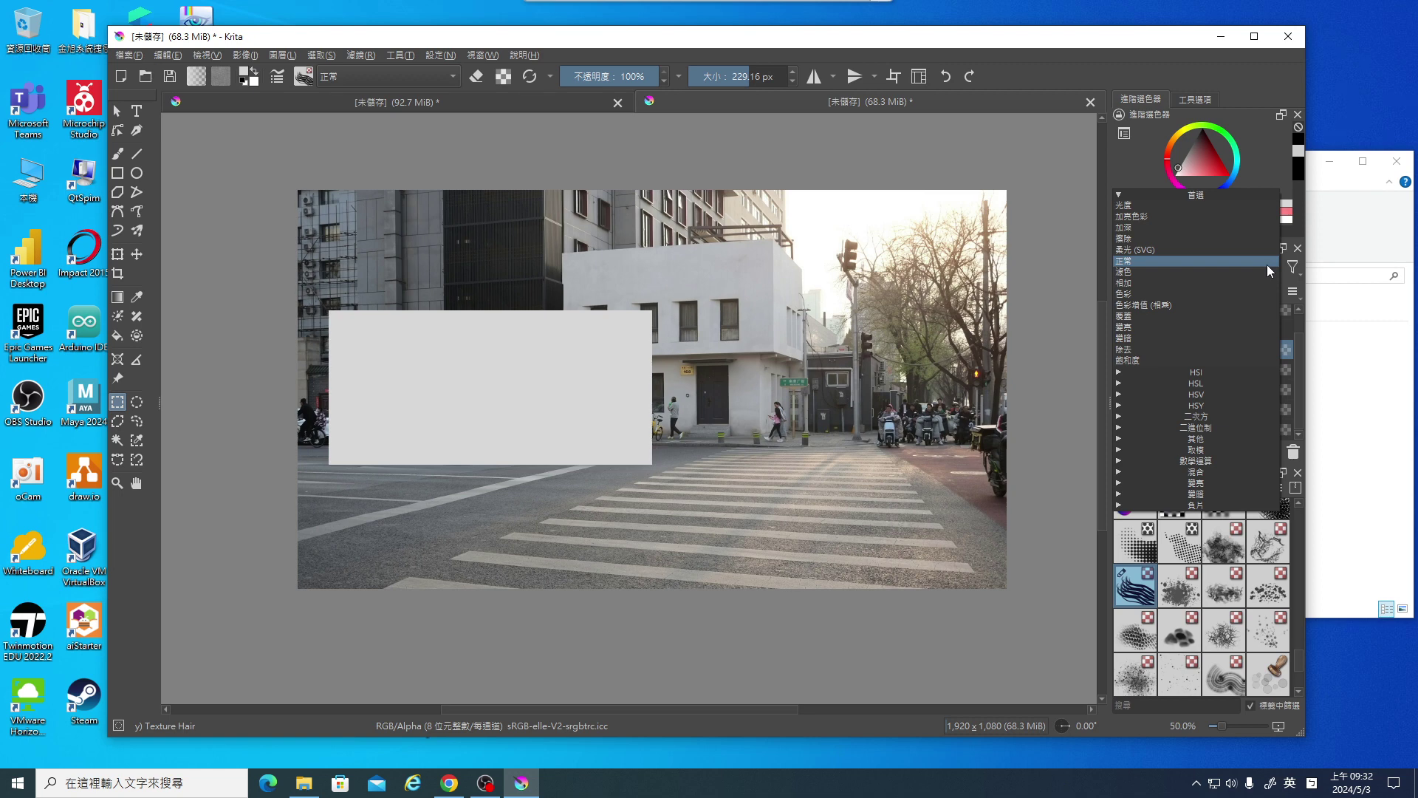
Set the grey block layer to Screen (濾色) blending at about 33% opacity.
click(1133, 273)
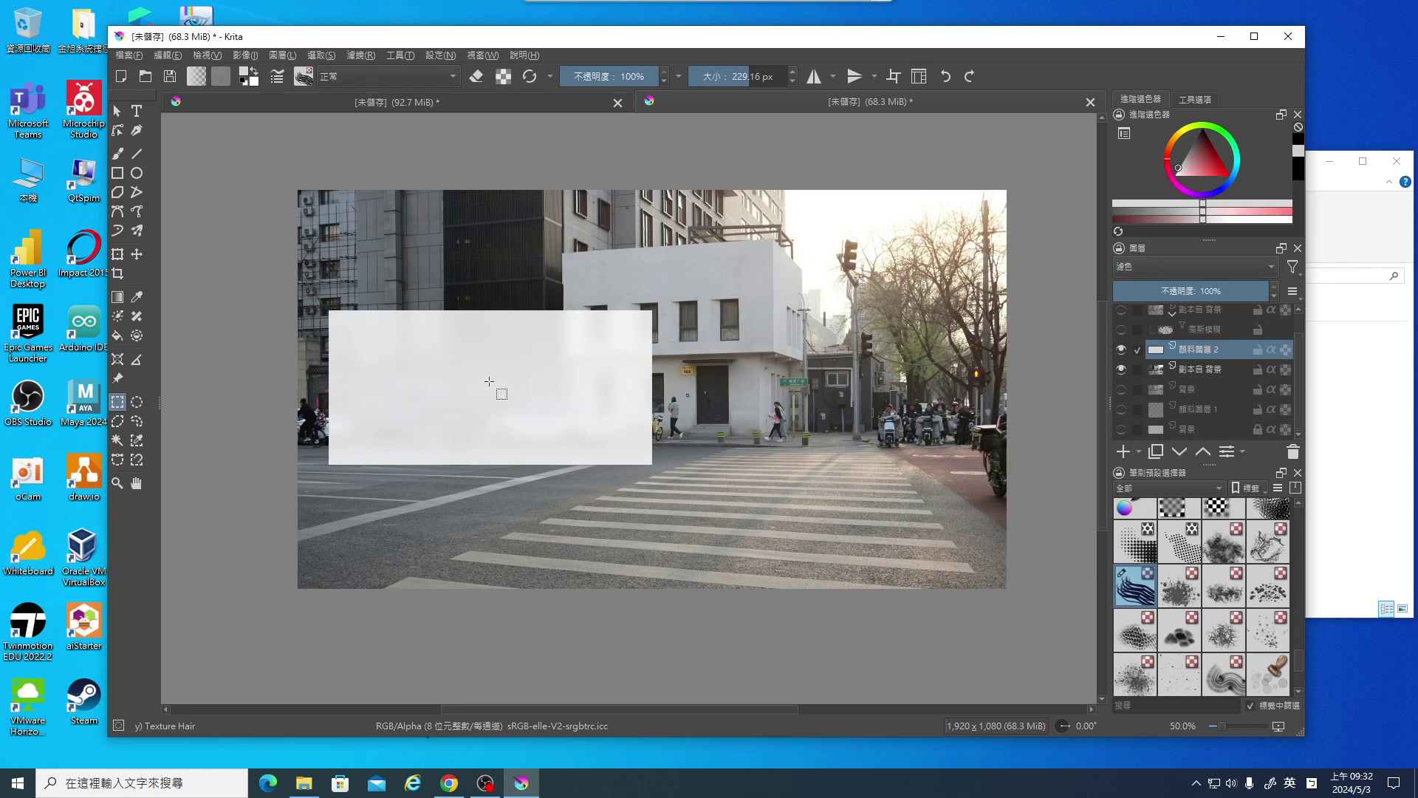
click(1194, 265)
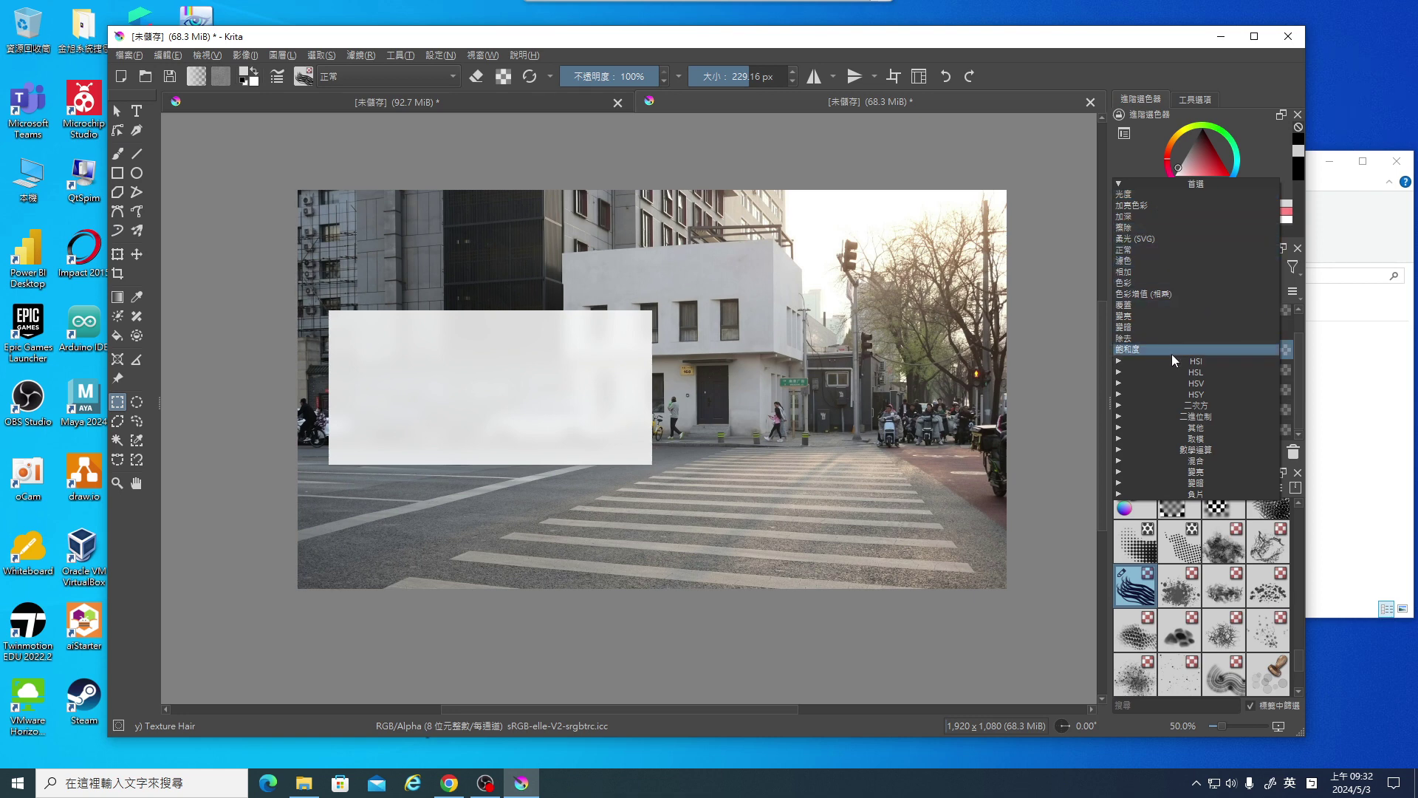
click(1147, 250)
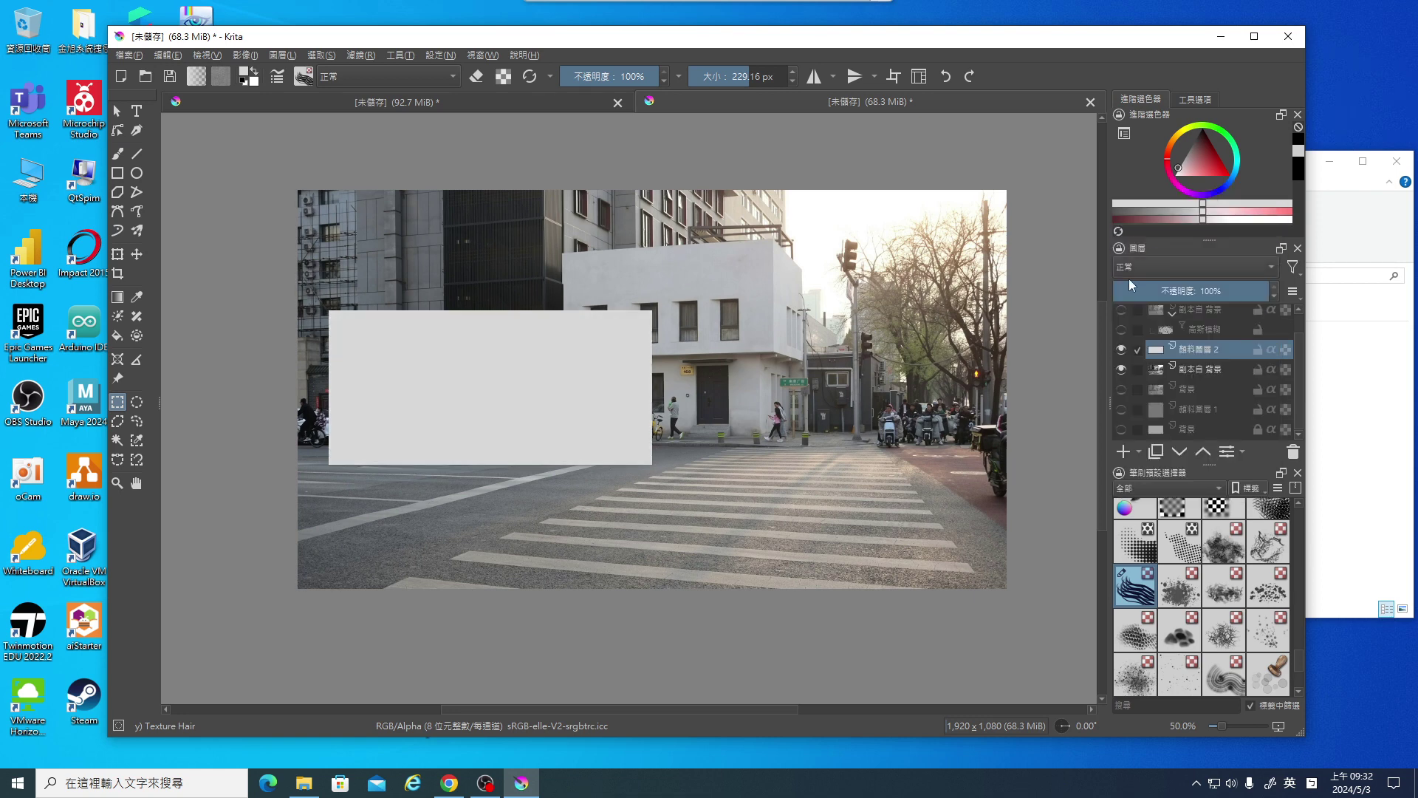
click(1212, 268)
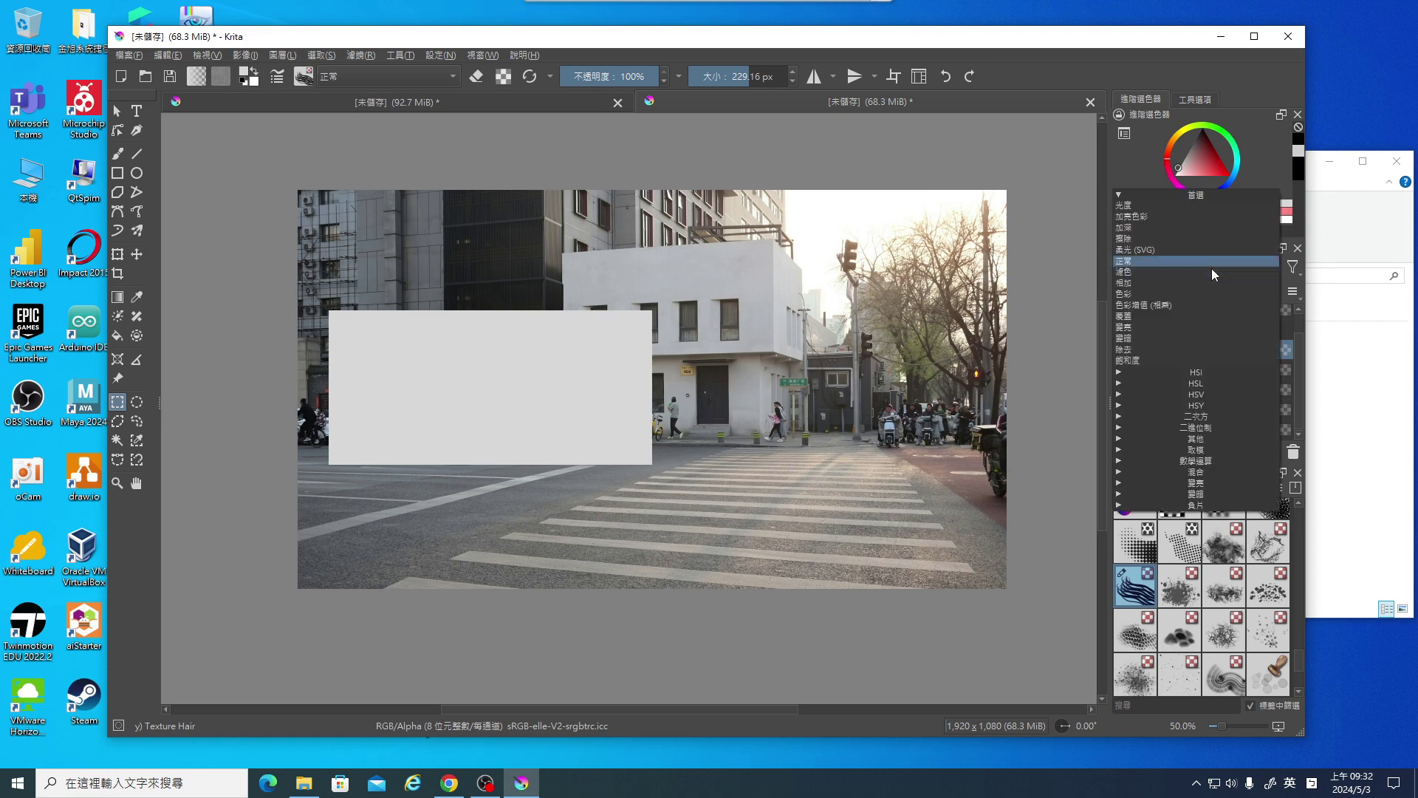
click(1137, 272)
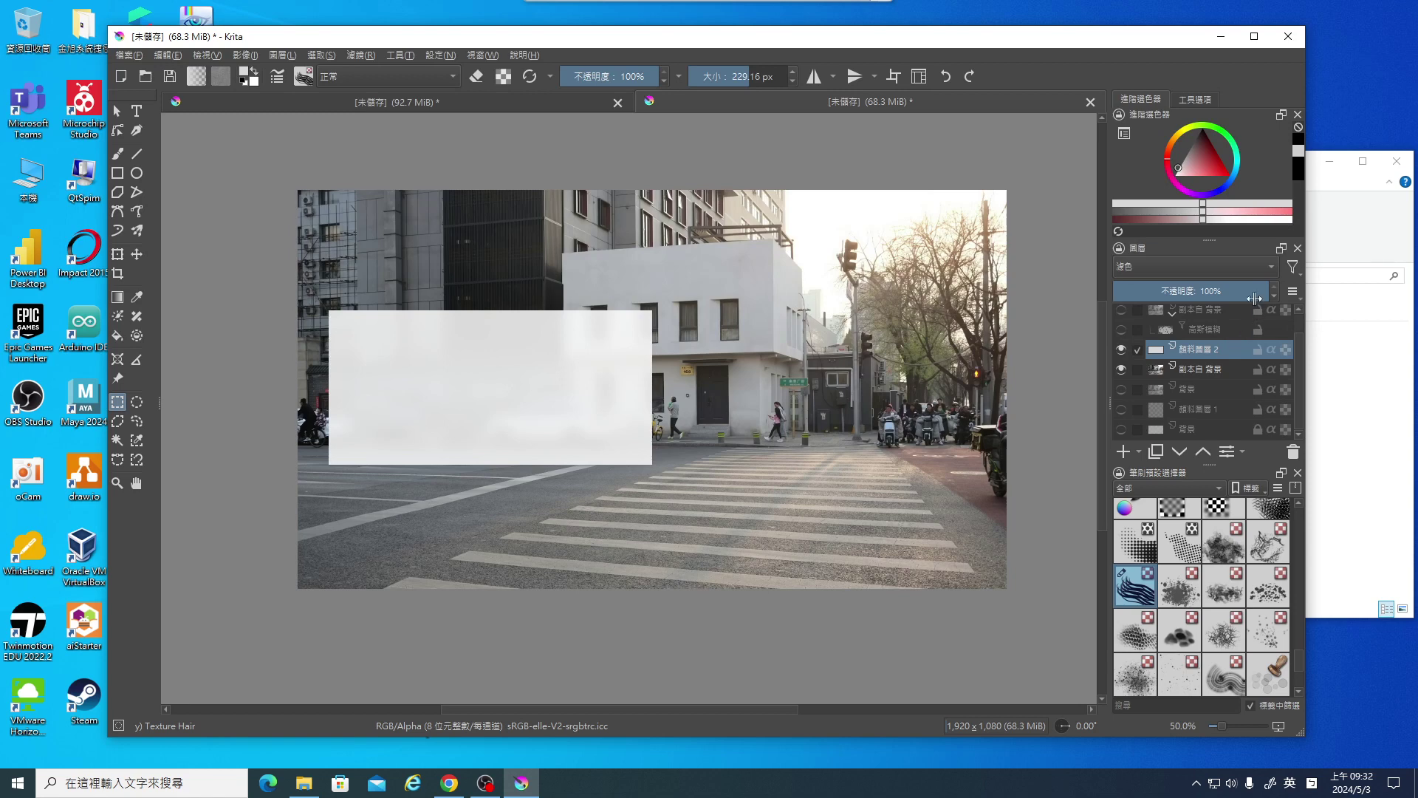
drag(1212, 291, 1166, 297)
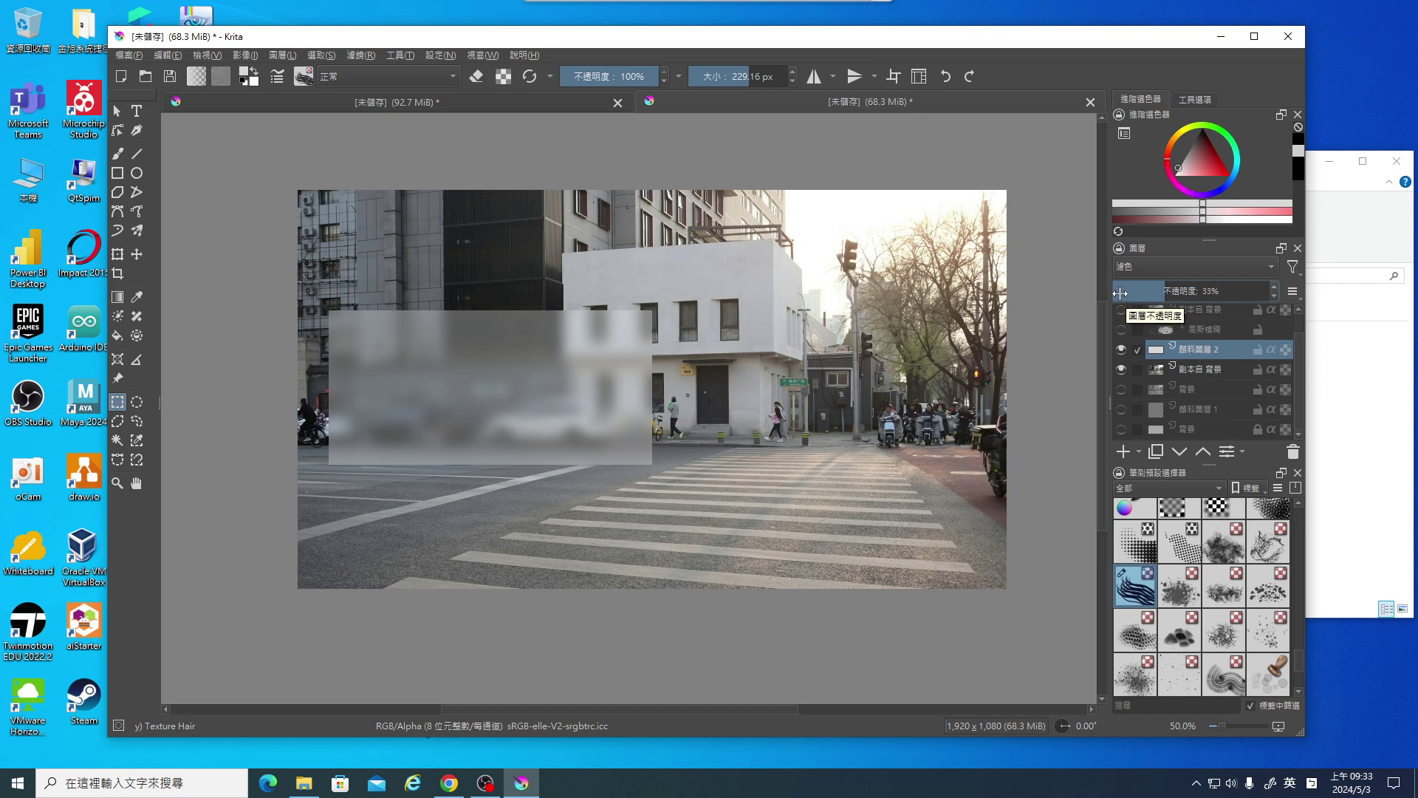
Switch the block layer's blend mode from 相加 to 加亮色彩, toggling the photo copy to compare.
click(1258, 268)
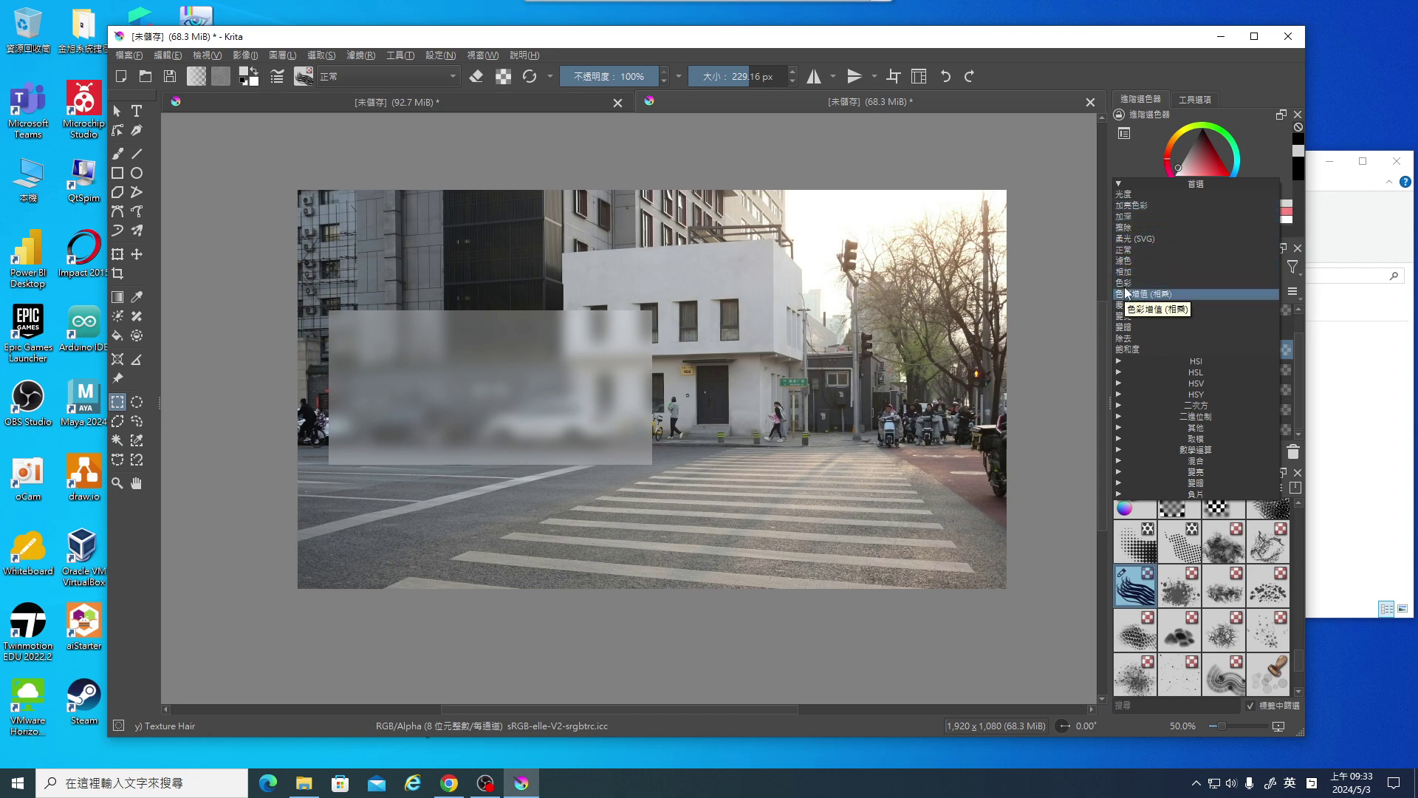
click(1127, 272)
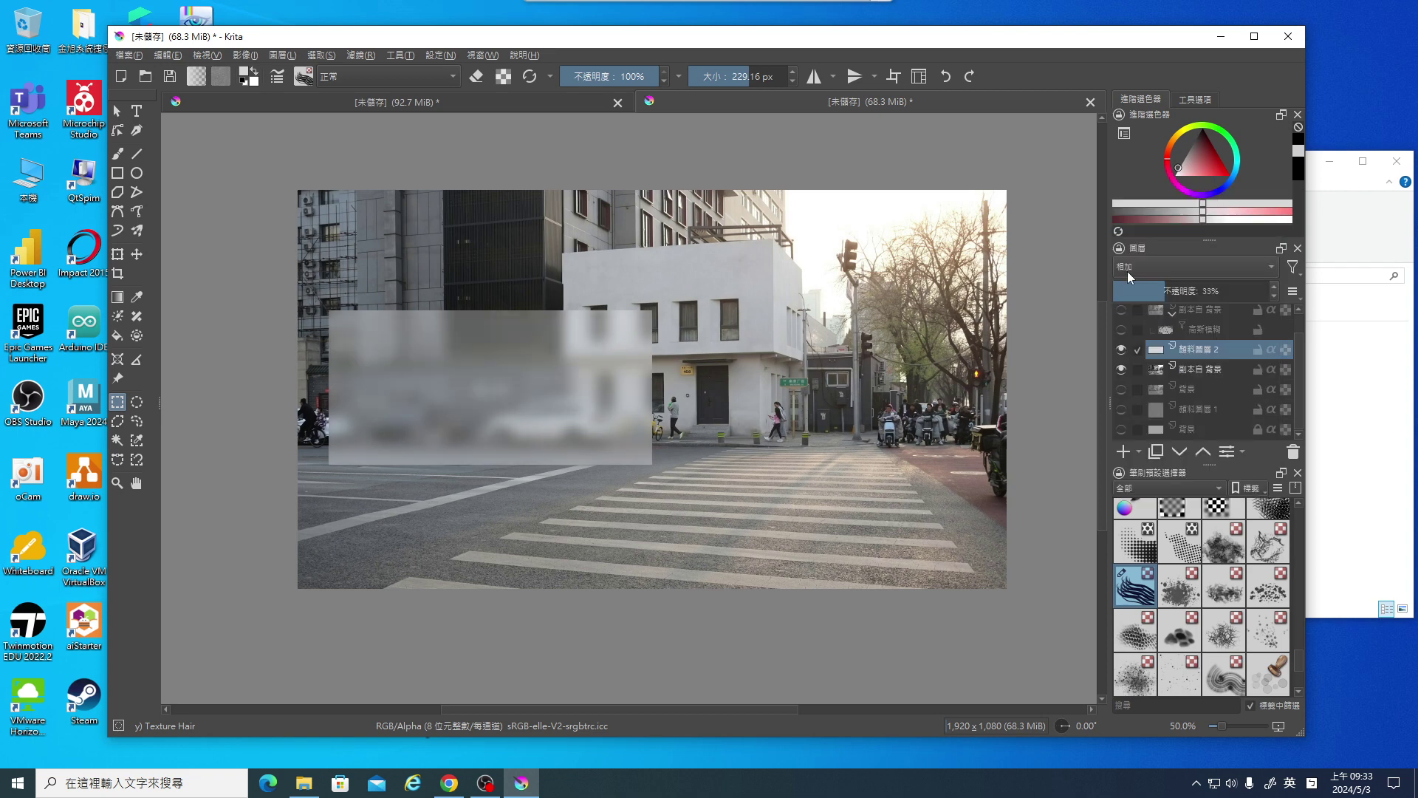
click(1222, 266)
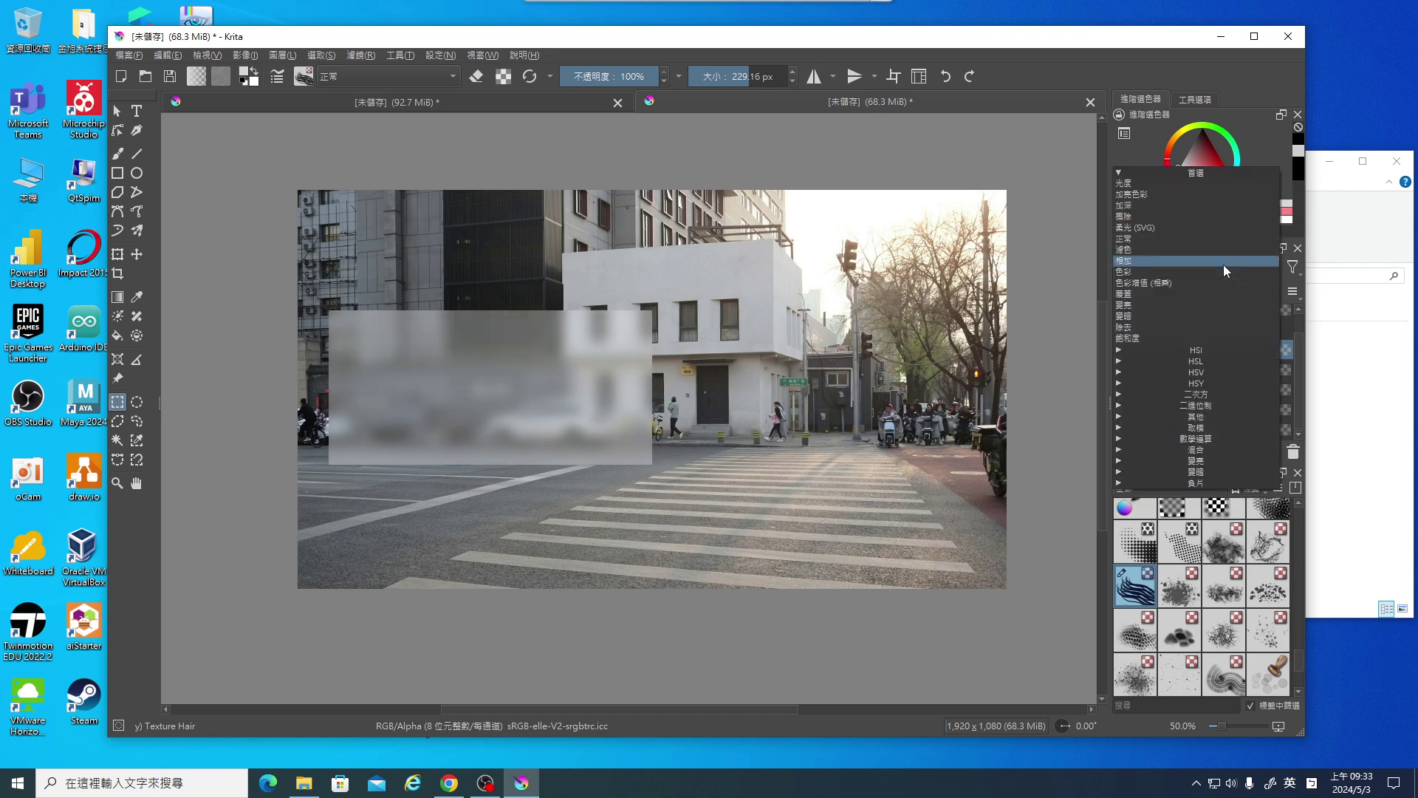
click(1142, 197)
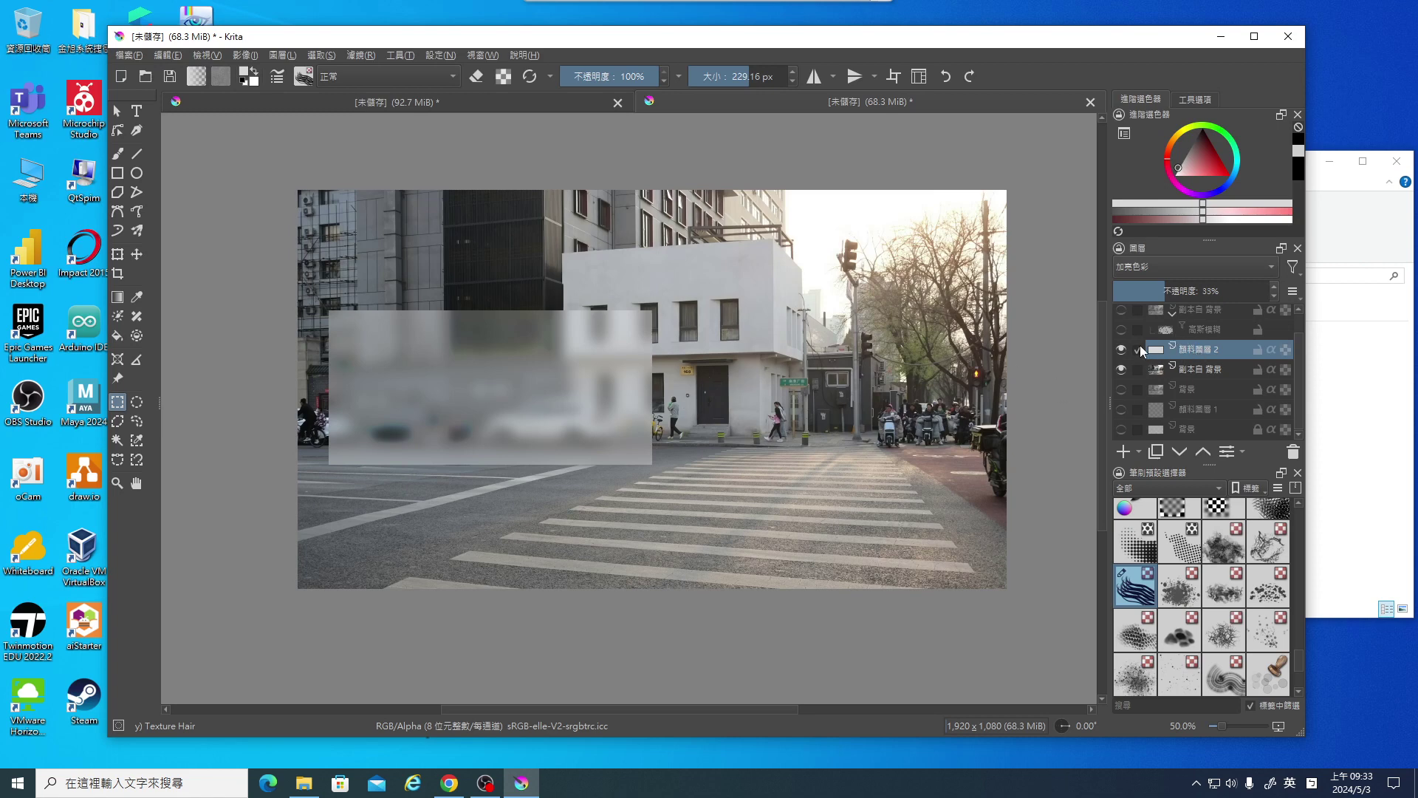
click(1122, 369)
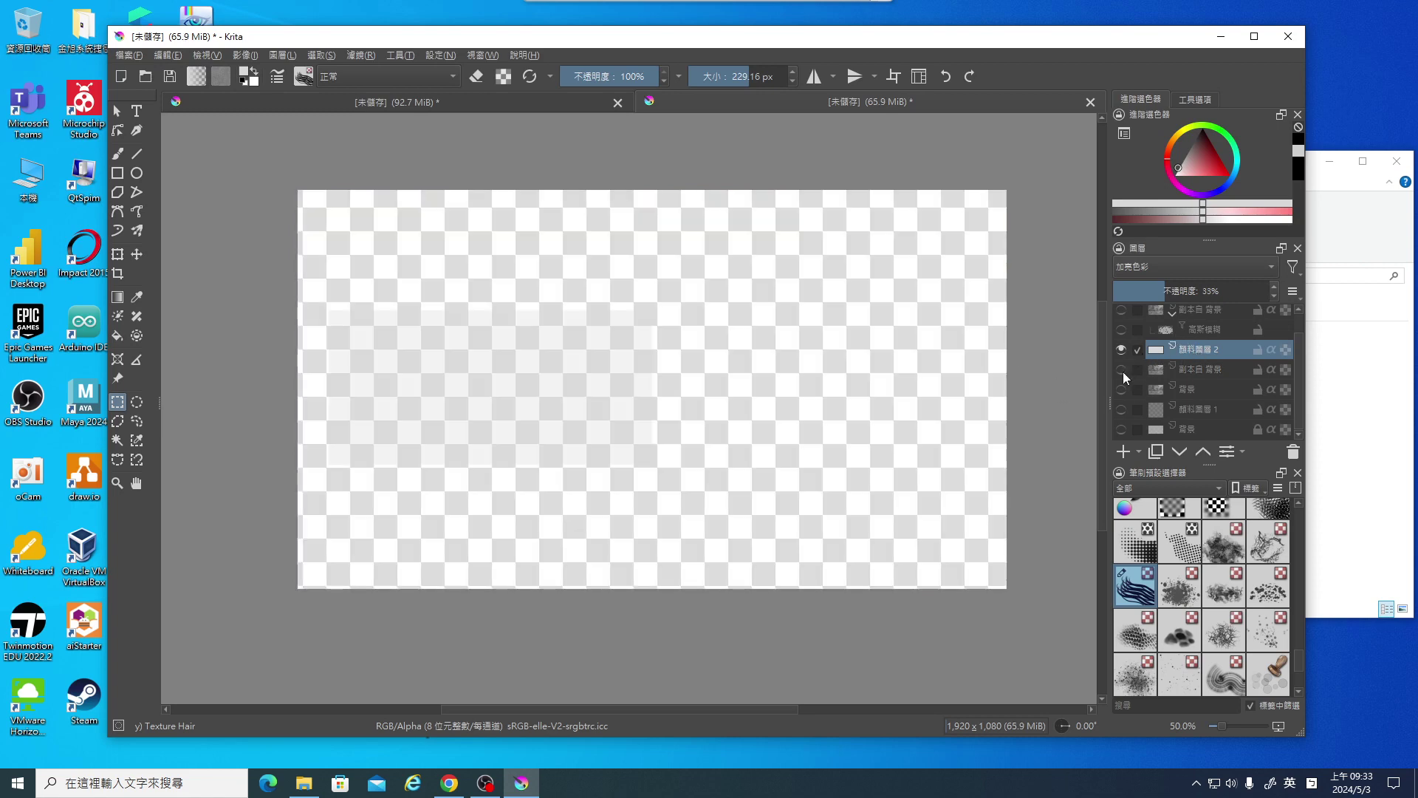
mouse_move(1122, 375)
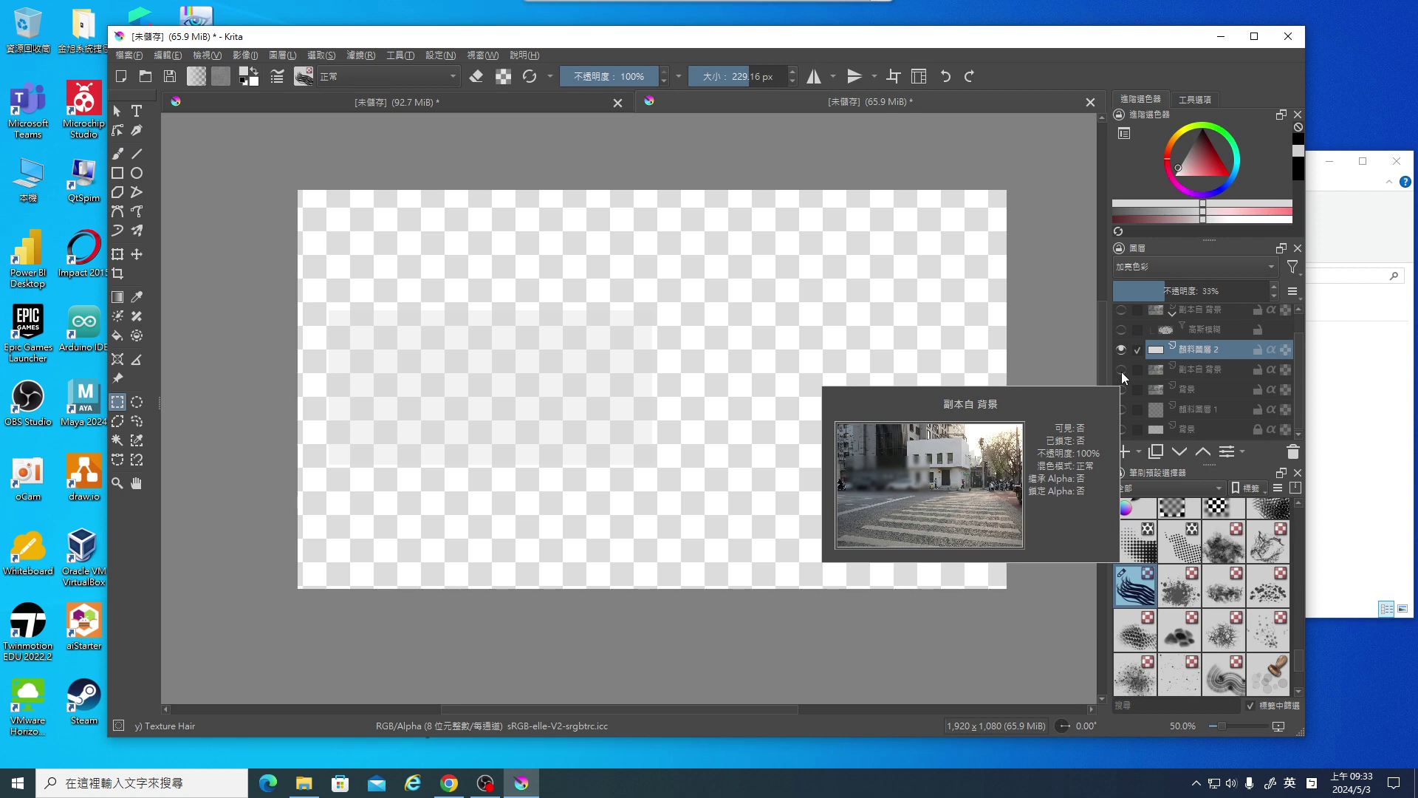
click(1120, 369)
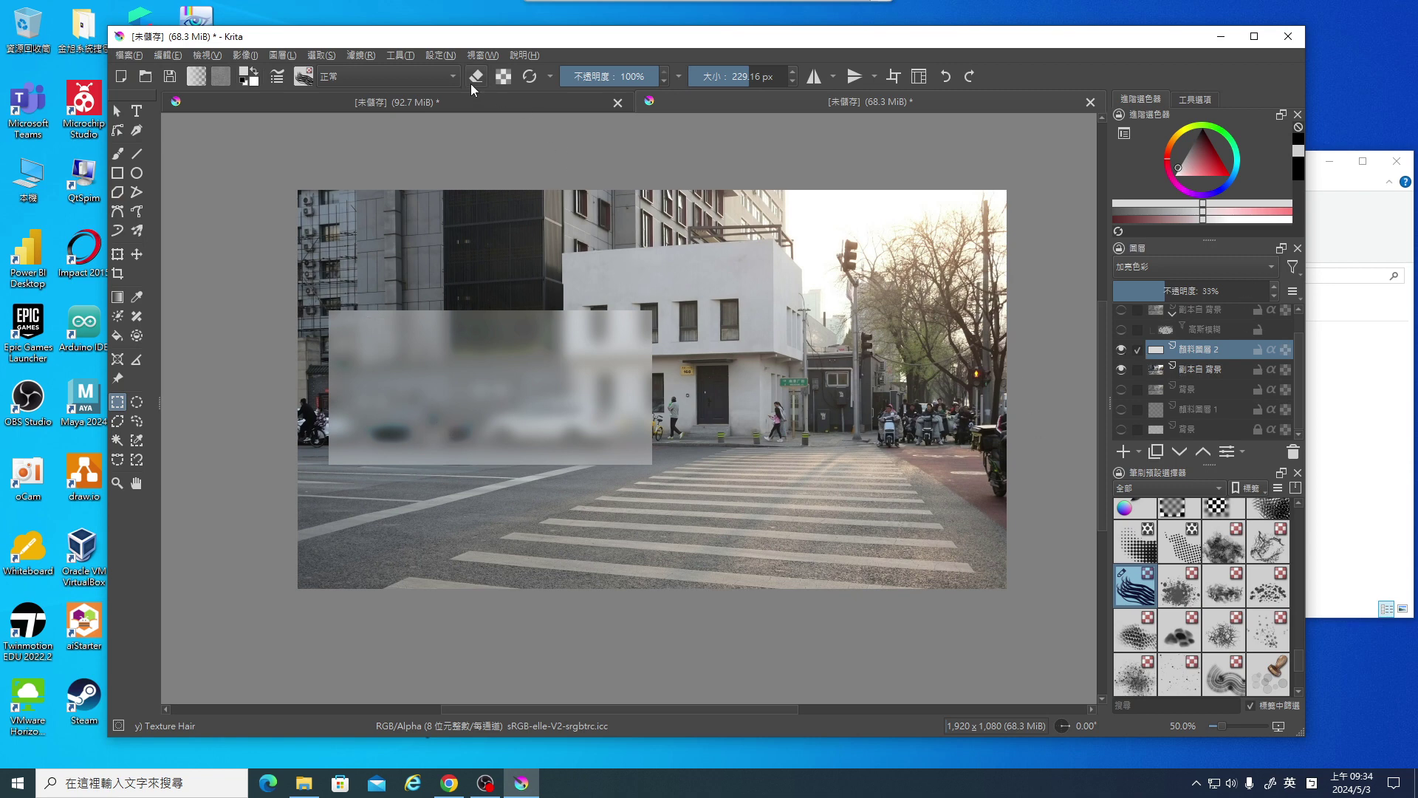
Launch G'MIC-Qt and preview the Water distortion on the block's edge.
click(358, 56)
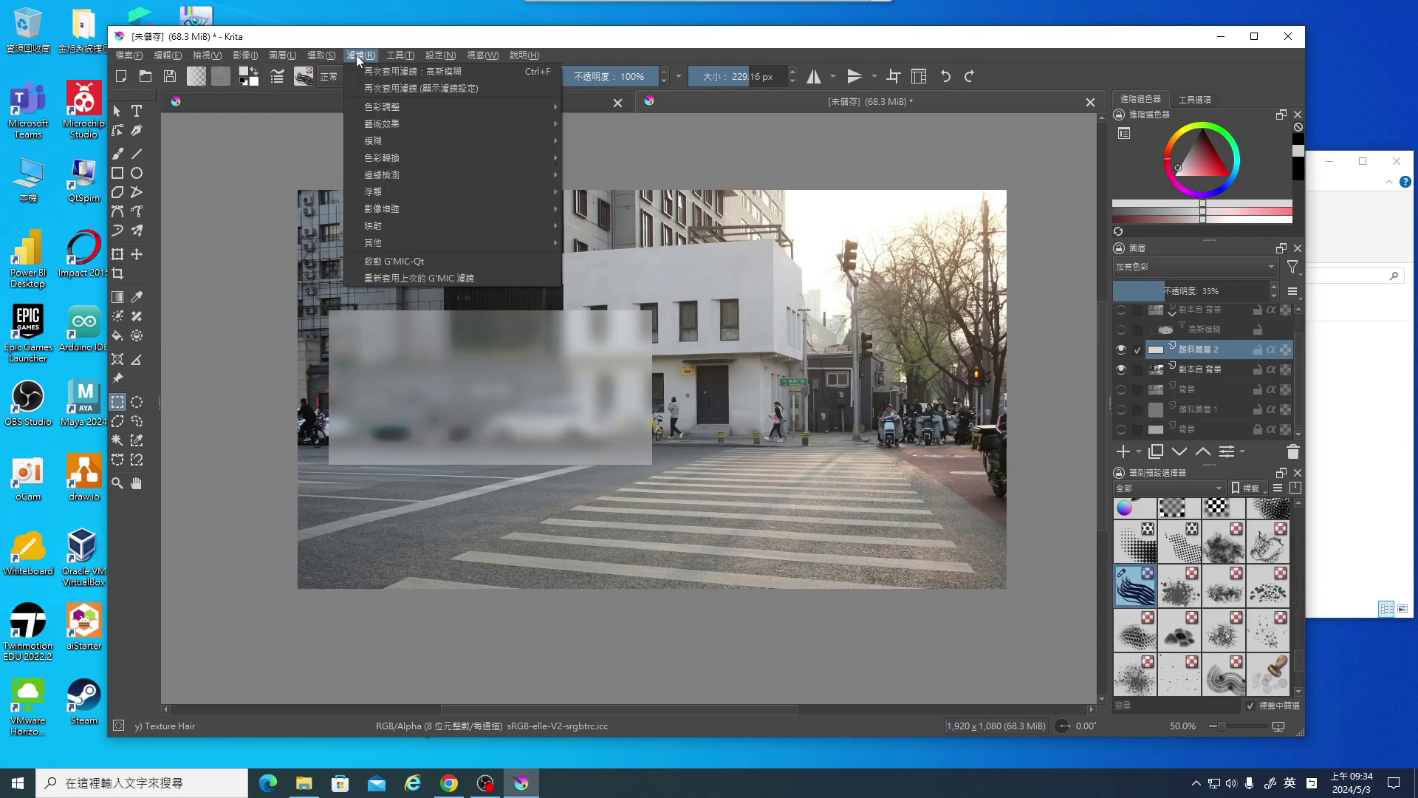
click(418, 261)
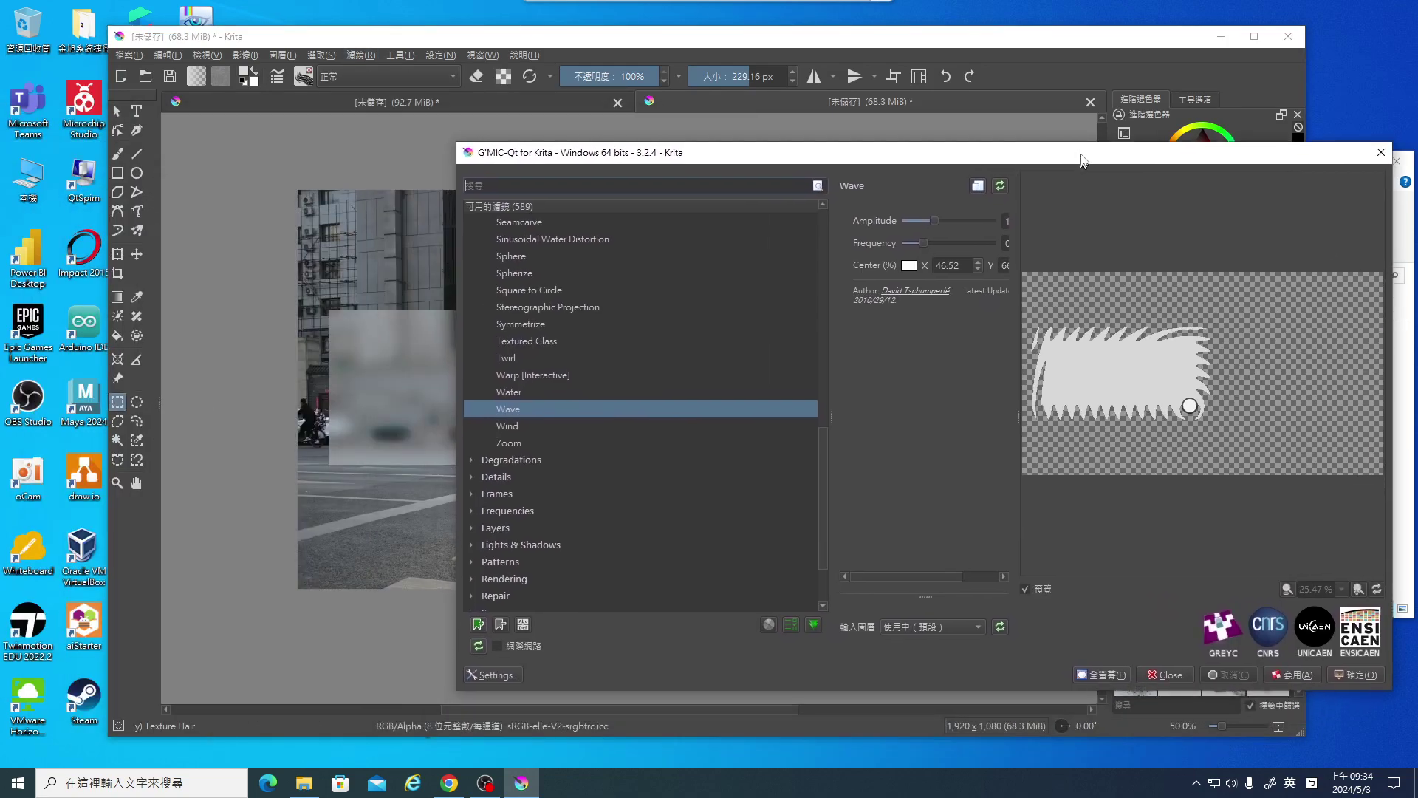
drag(427, 127, 1082, 157)
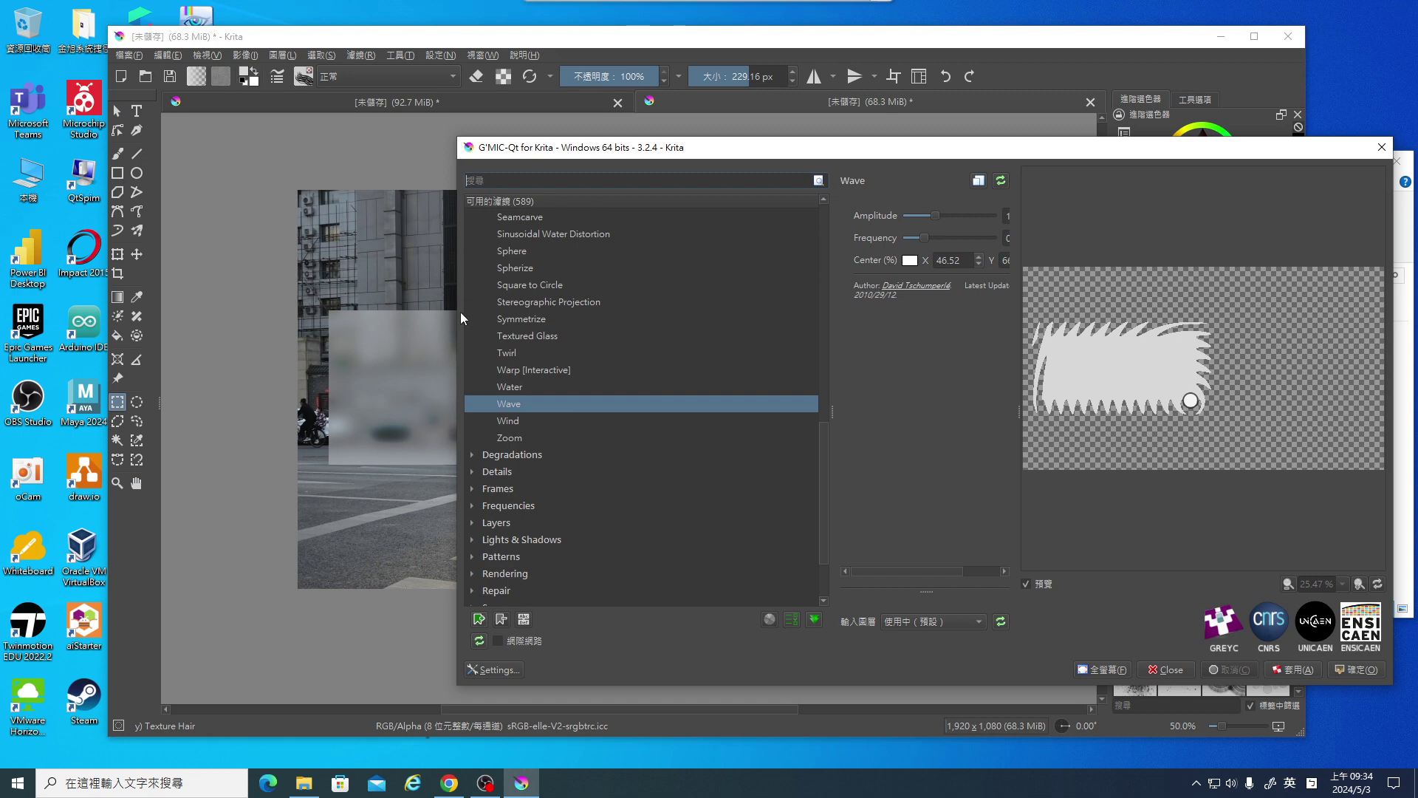
click(515, 390)
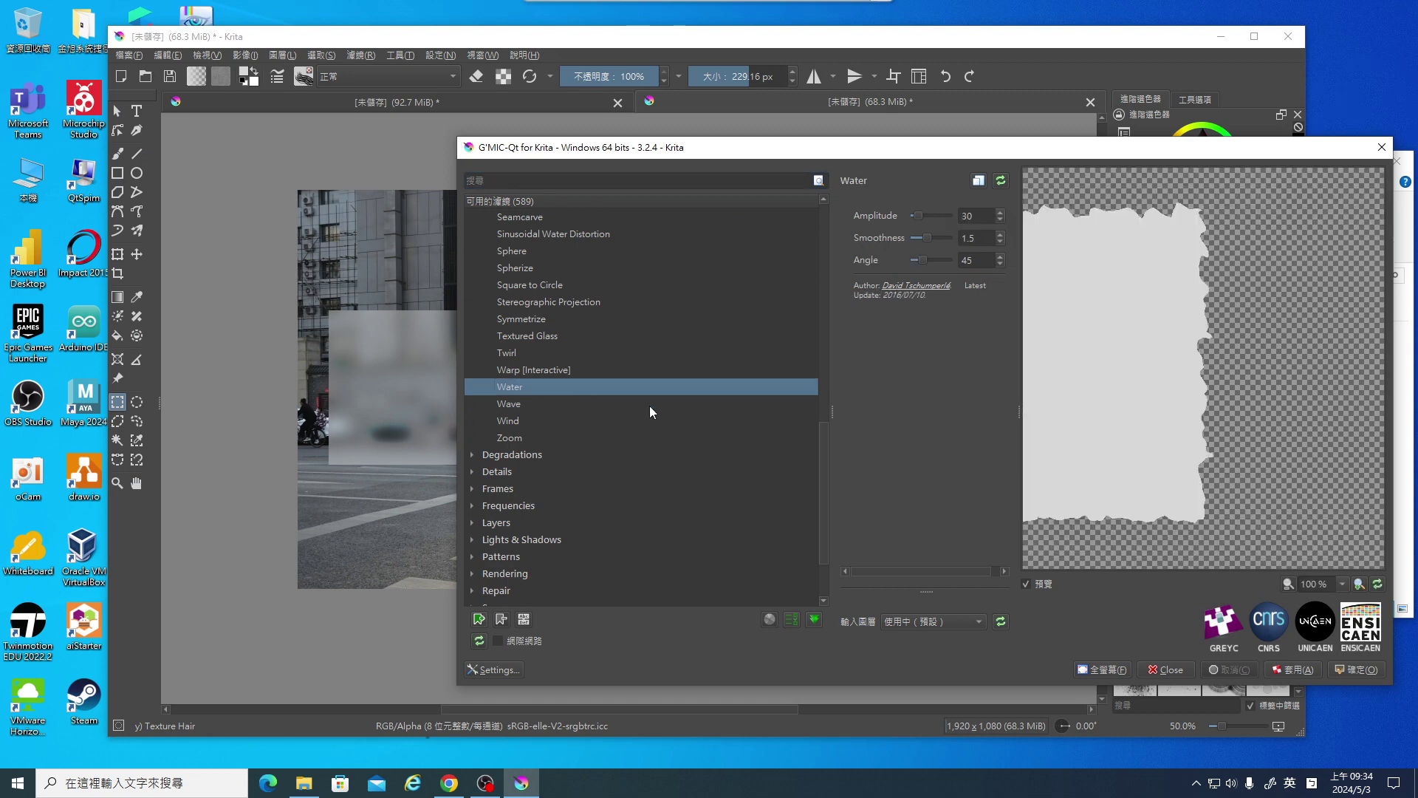
drag(920, 148, 845, 158)
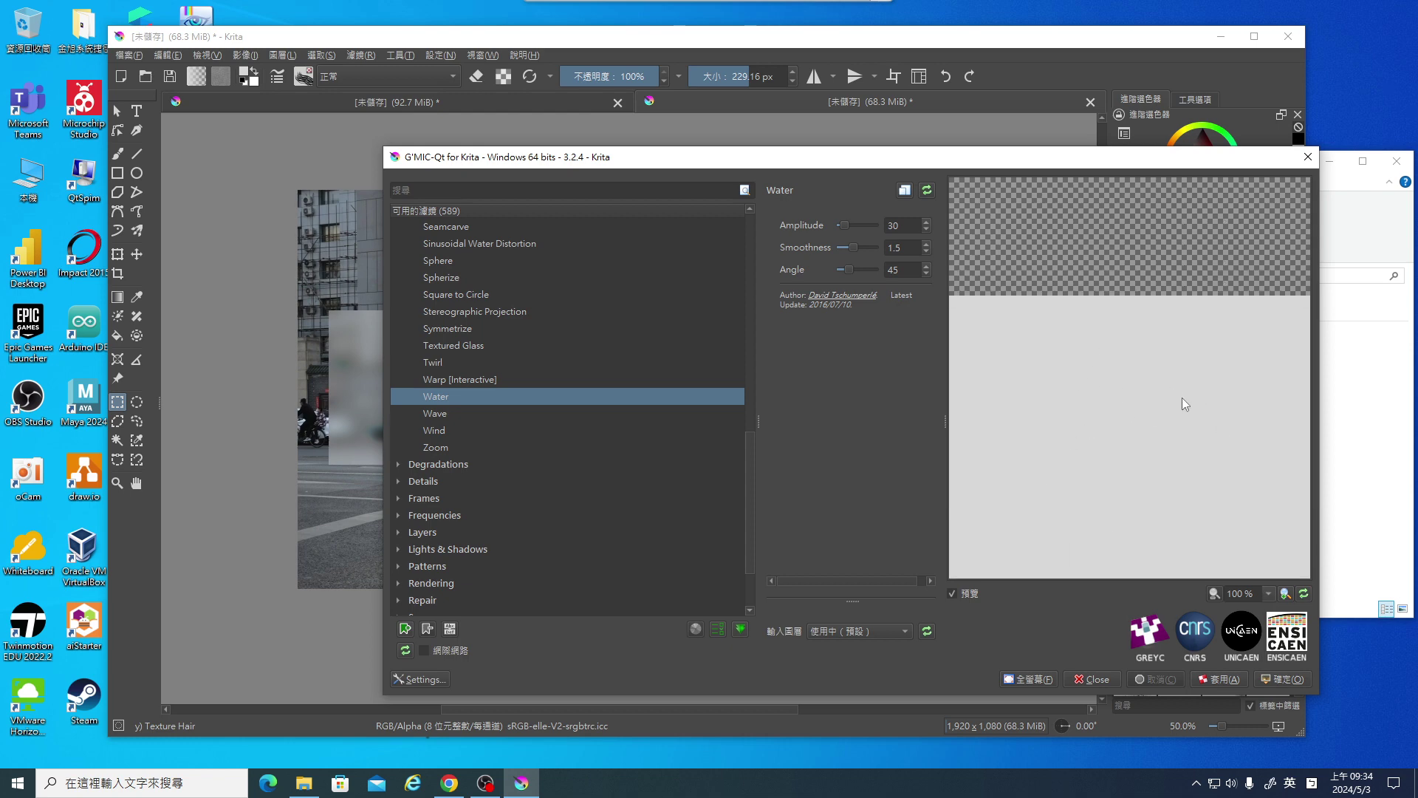
drag(1115, 439, 1058, 333)
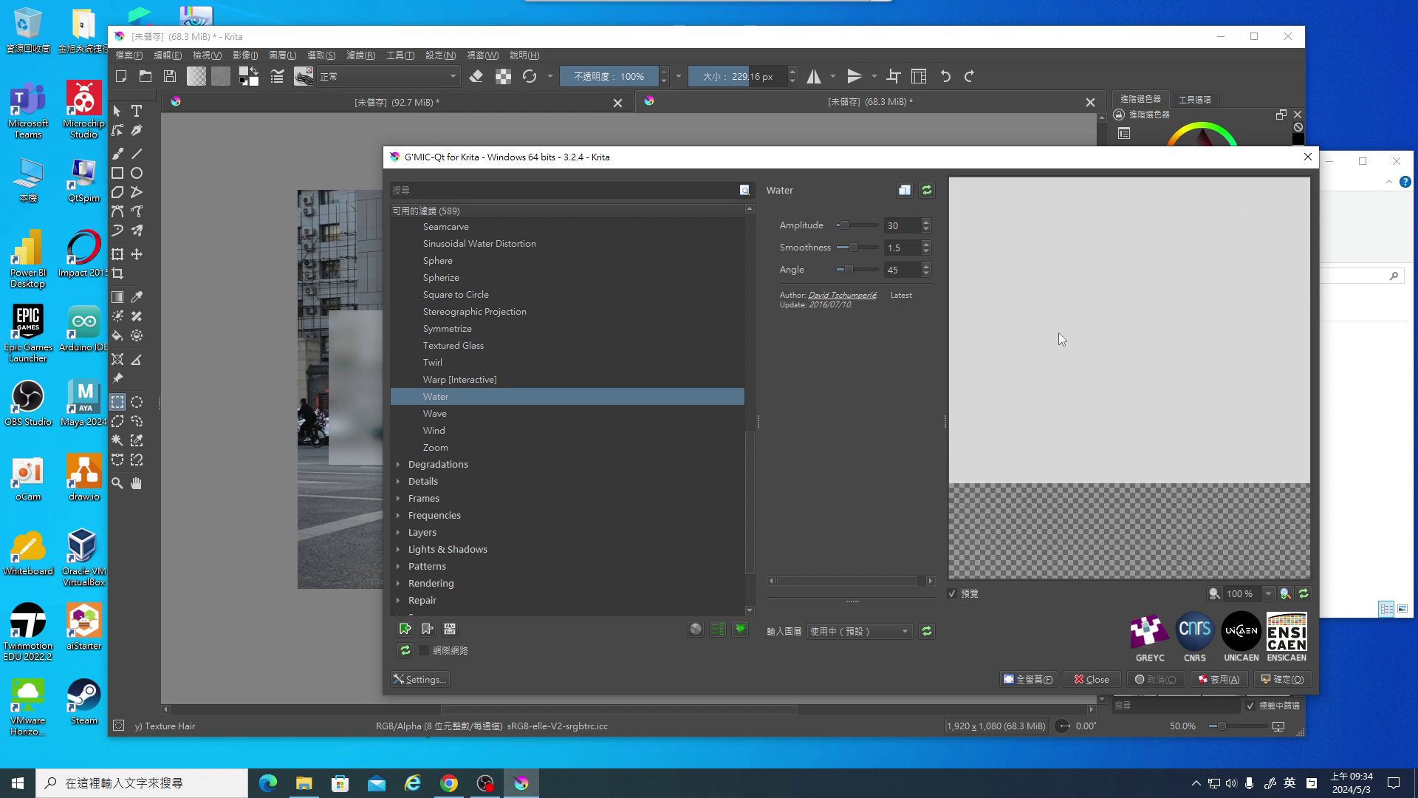
Preview Warp and Twirl, then apply Textured Glass to the block layer.
click(439, 381)
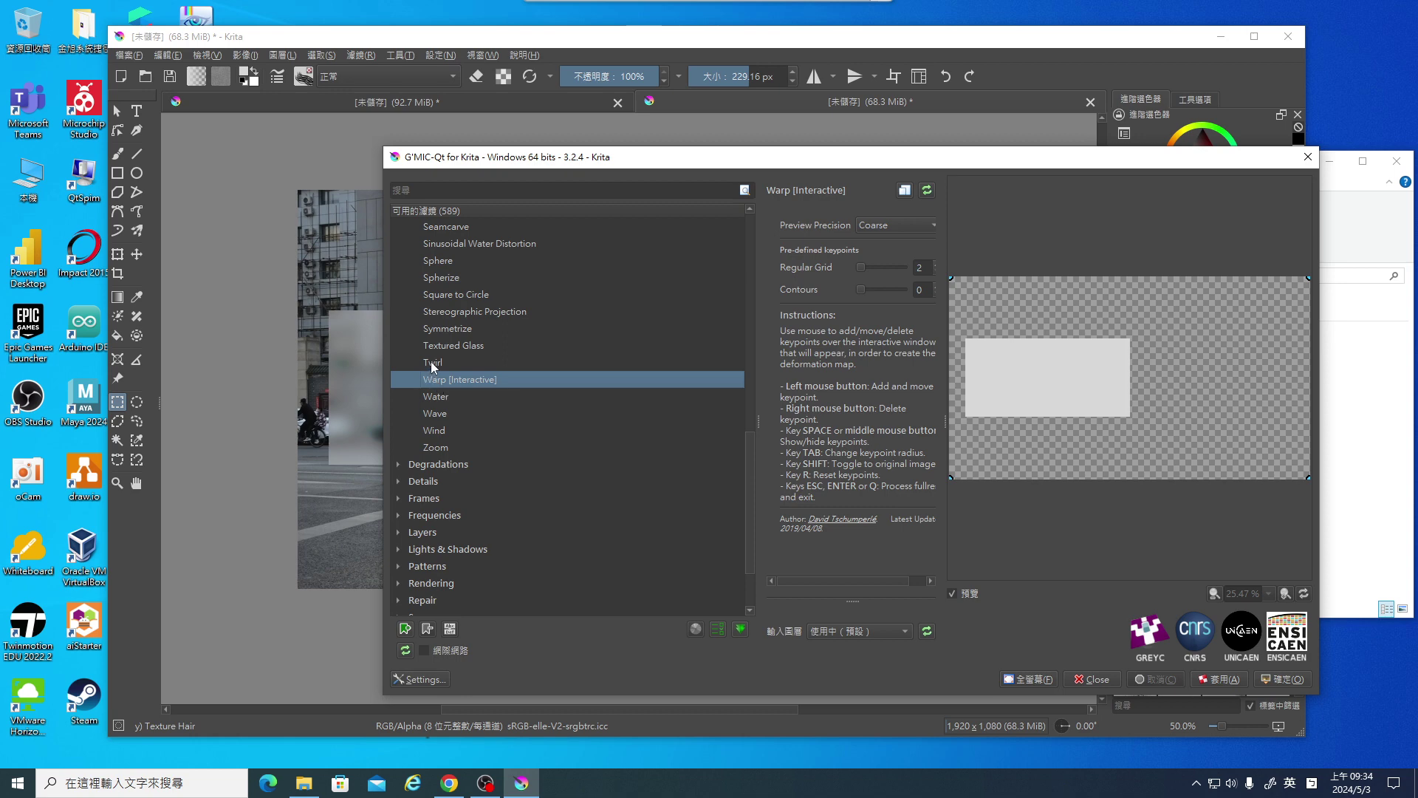
click(434, 364)
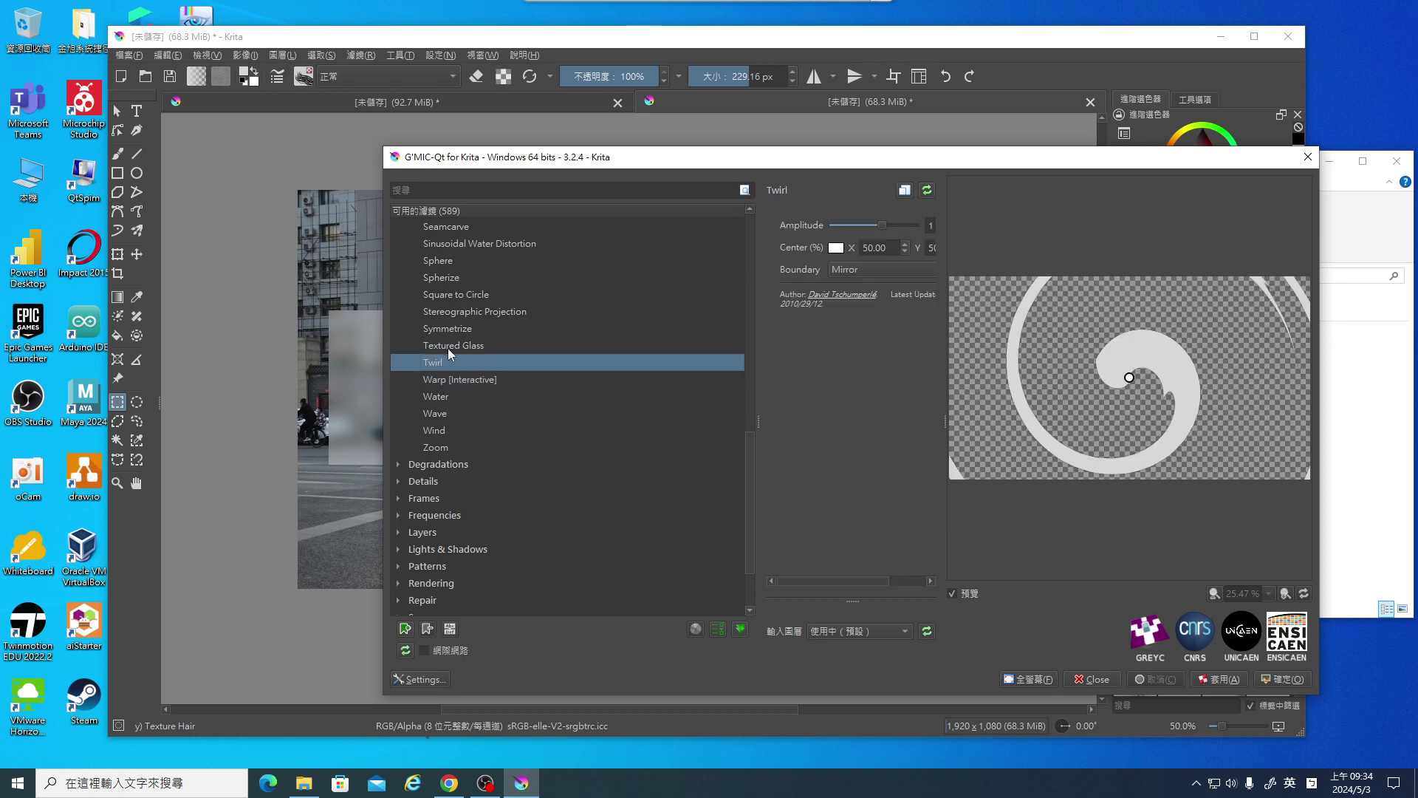
click(451, 348)
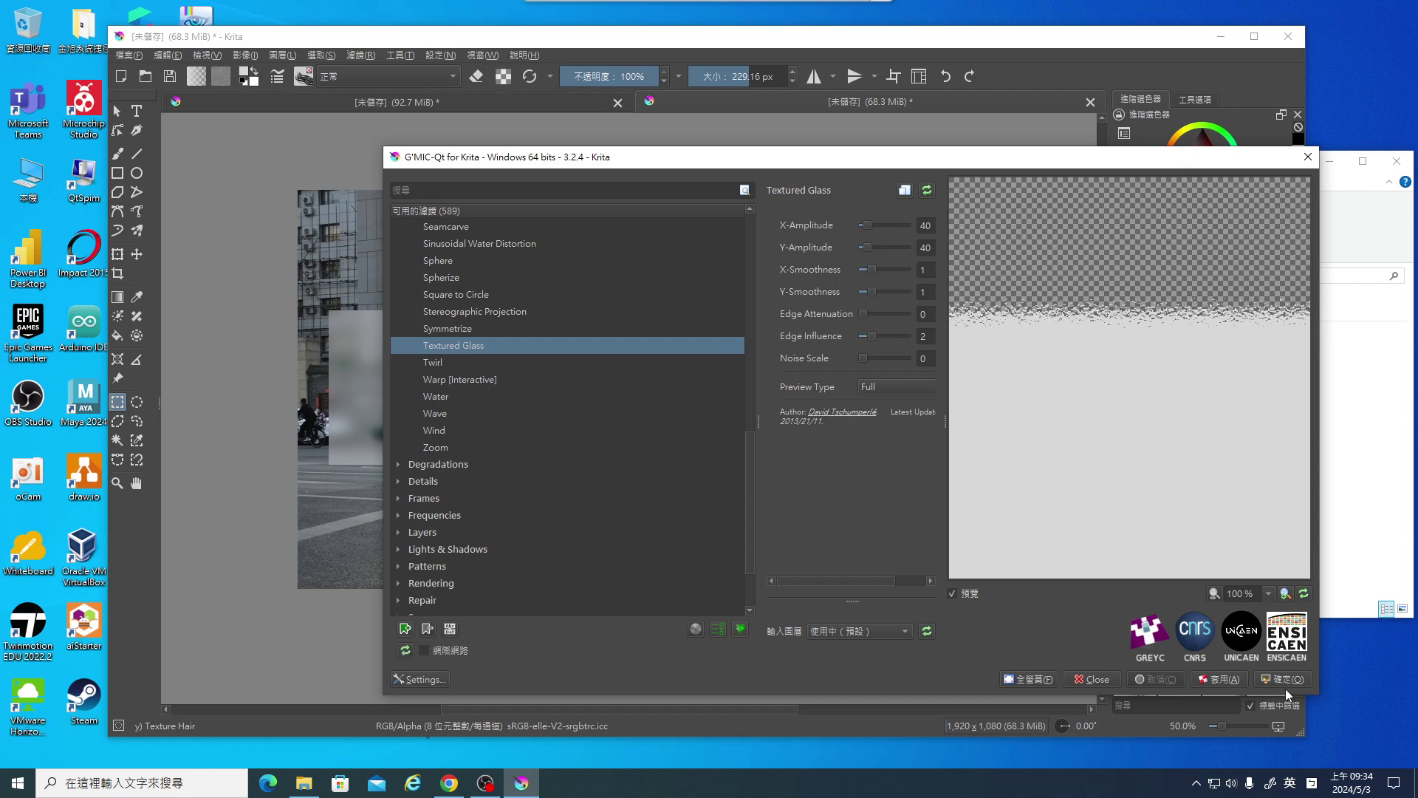
click(1229, 680)
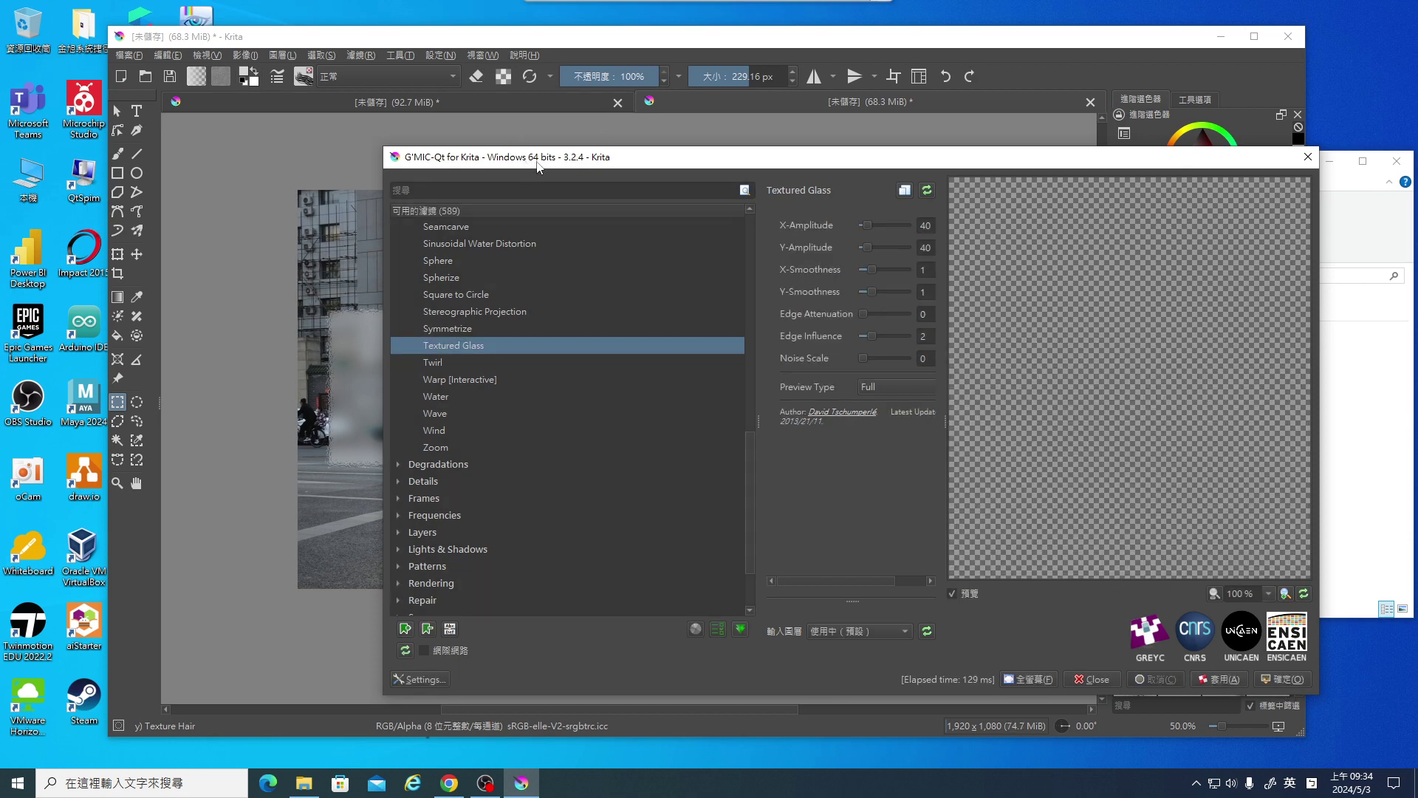
mouse_move(532, 166)
mouse_down()
mouse_move(832, 173)
mouse_move(526, 149)
mouse_up()
Close G'MIC-Qt with OK and adjust the grey block layer's opacity slider to 39%.
click(1283, 667)
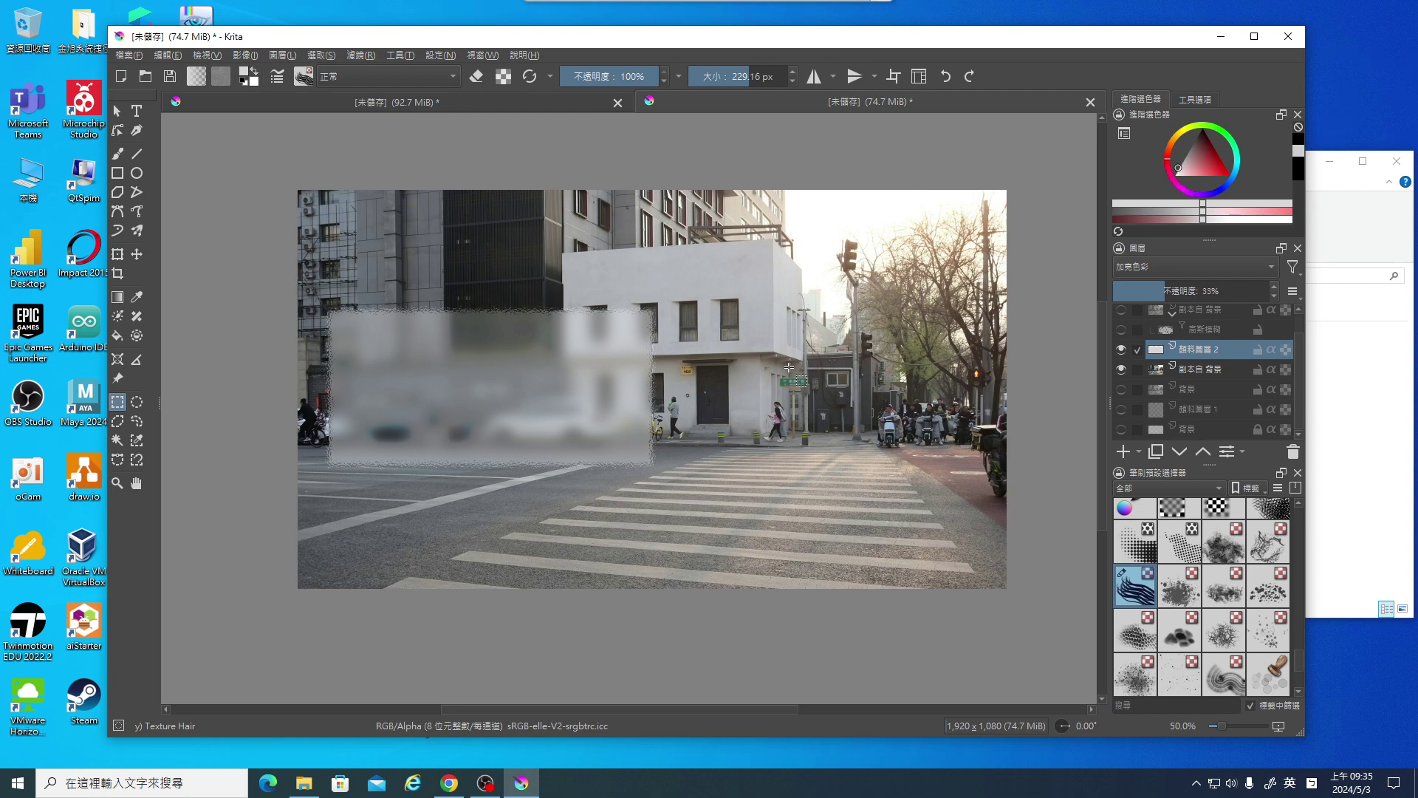
mouse_move(1160, 292)
mouse_down()
mouse_move(1268, 296)
mouse_move(1141, 296)
mouse_up()
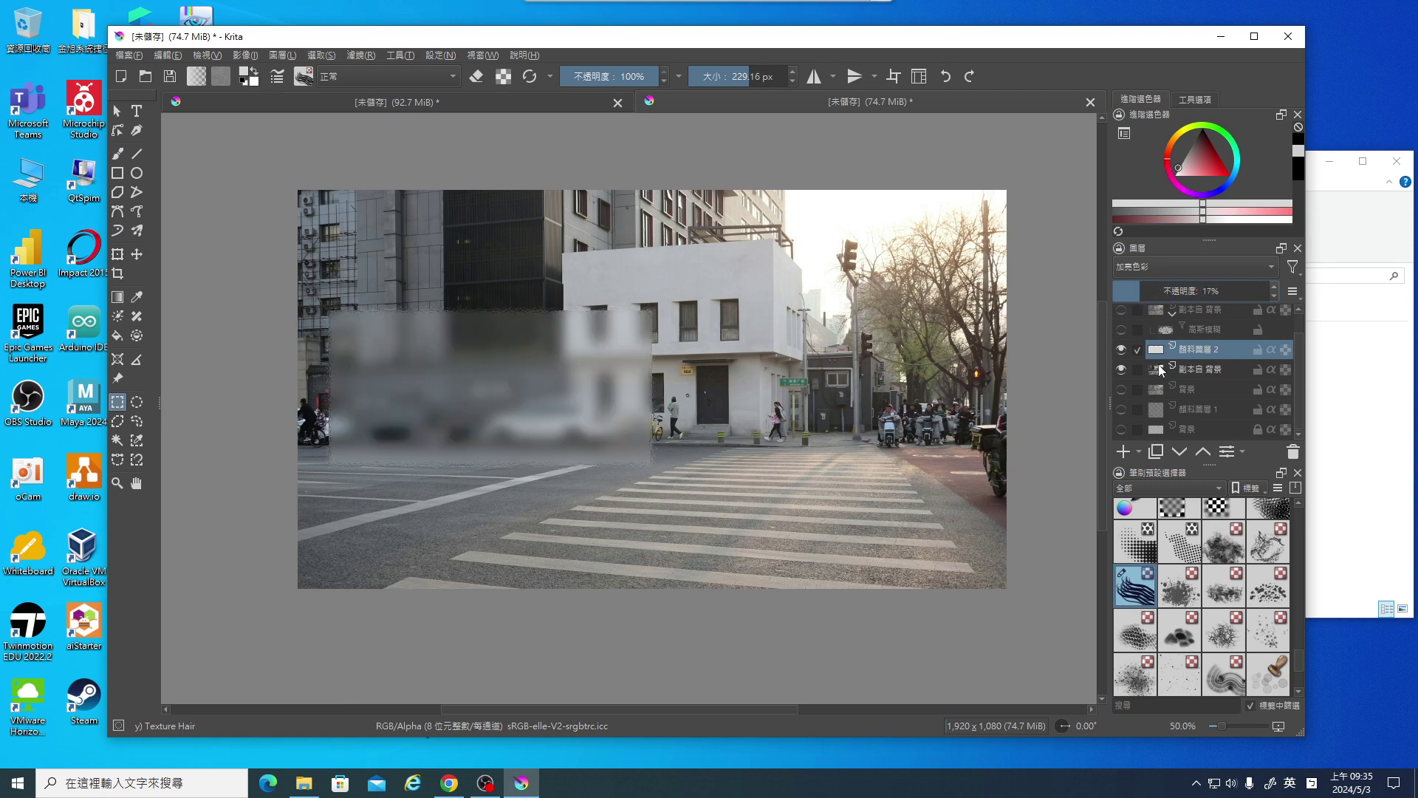
click(1118, 296)
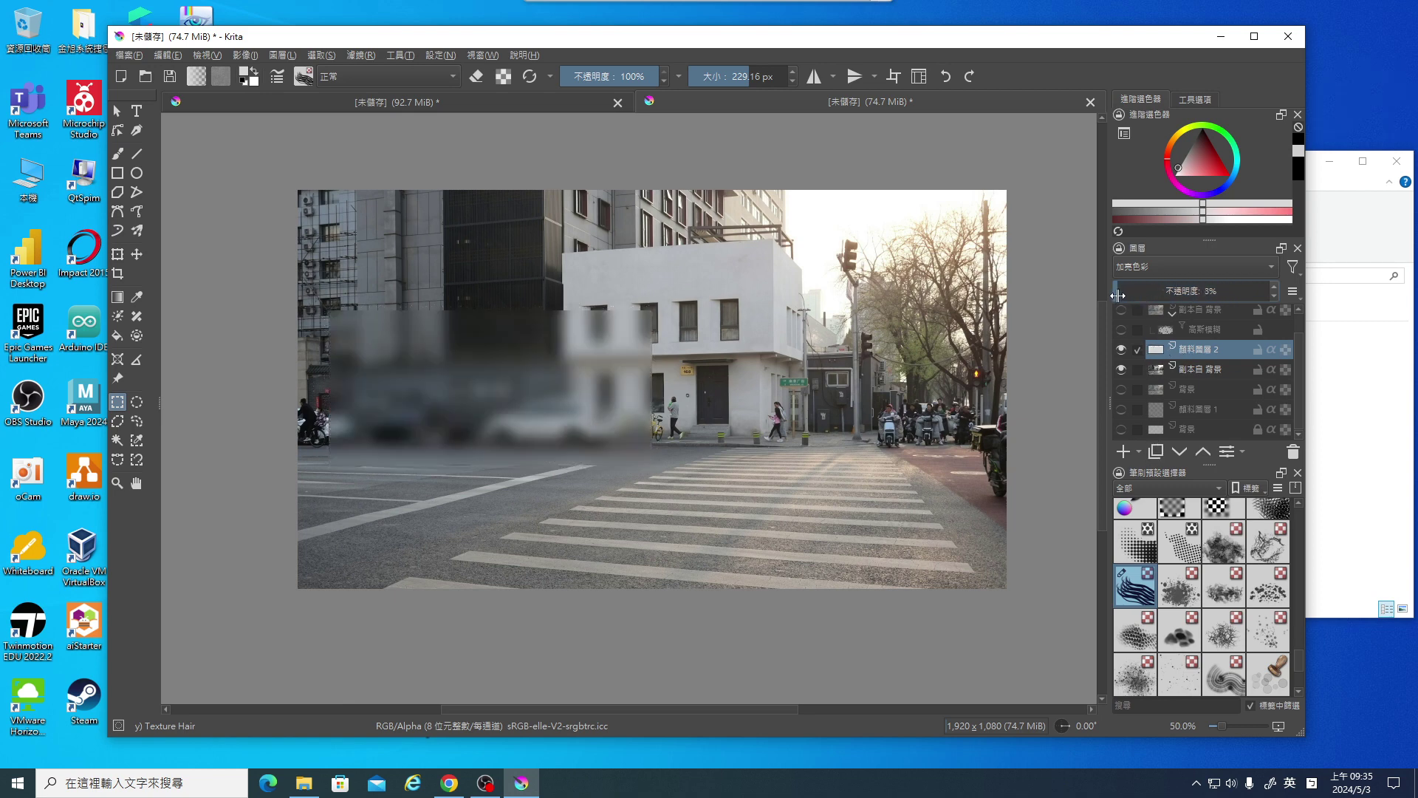
drag(1119, 296, 1164, 295)
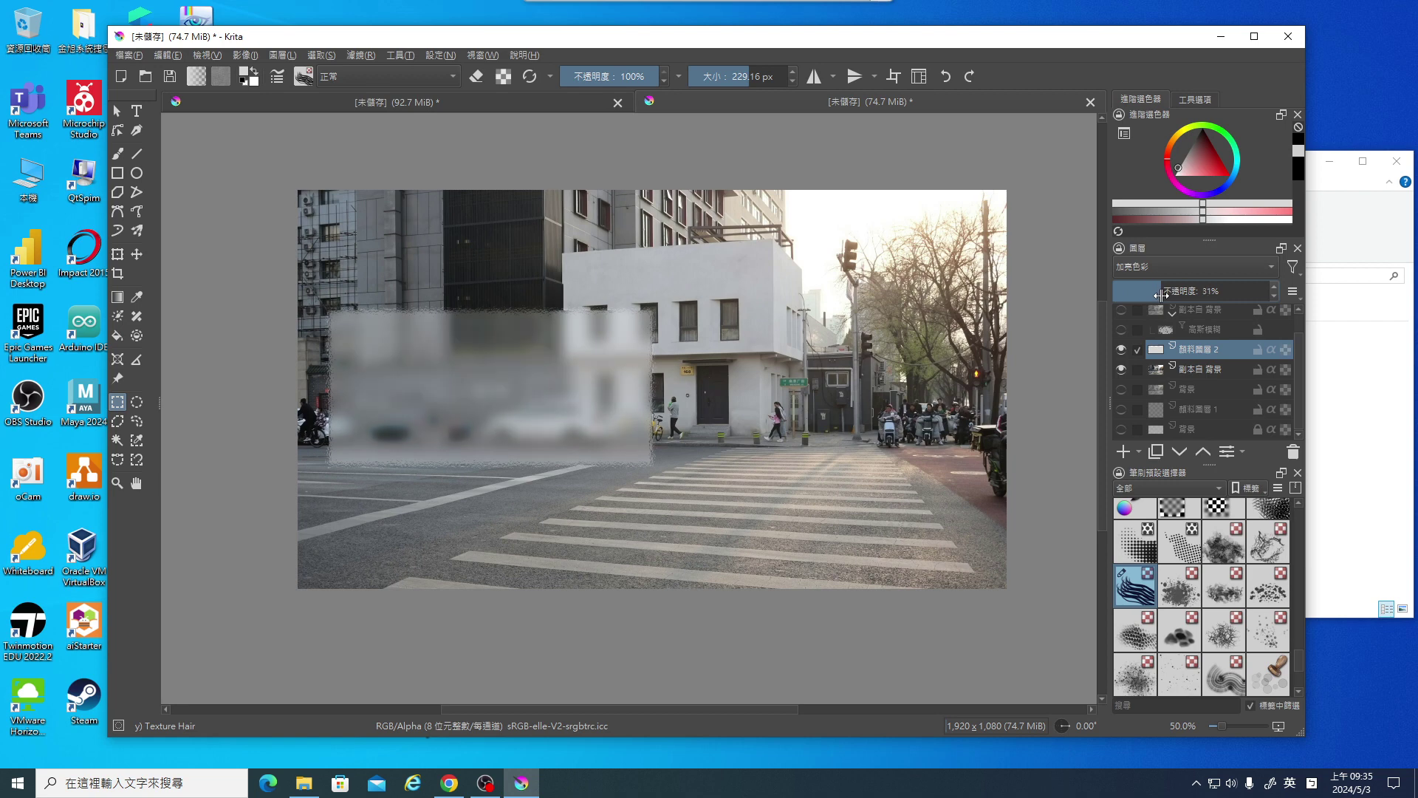
drag(1162, 295, 1175, 295)
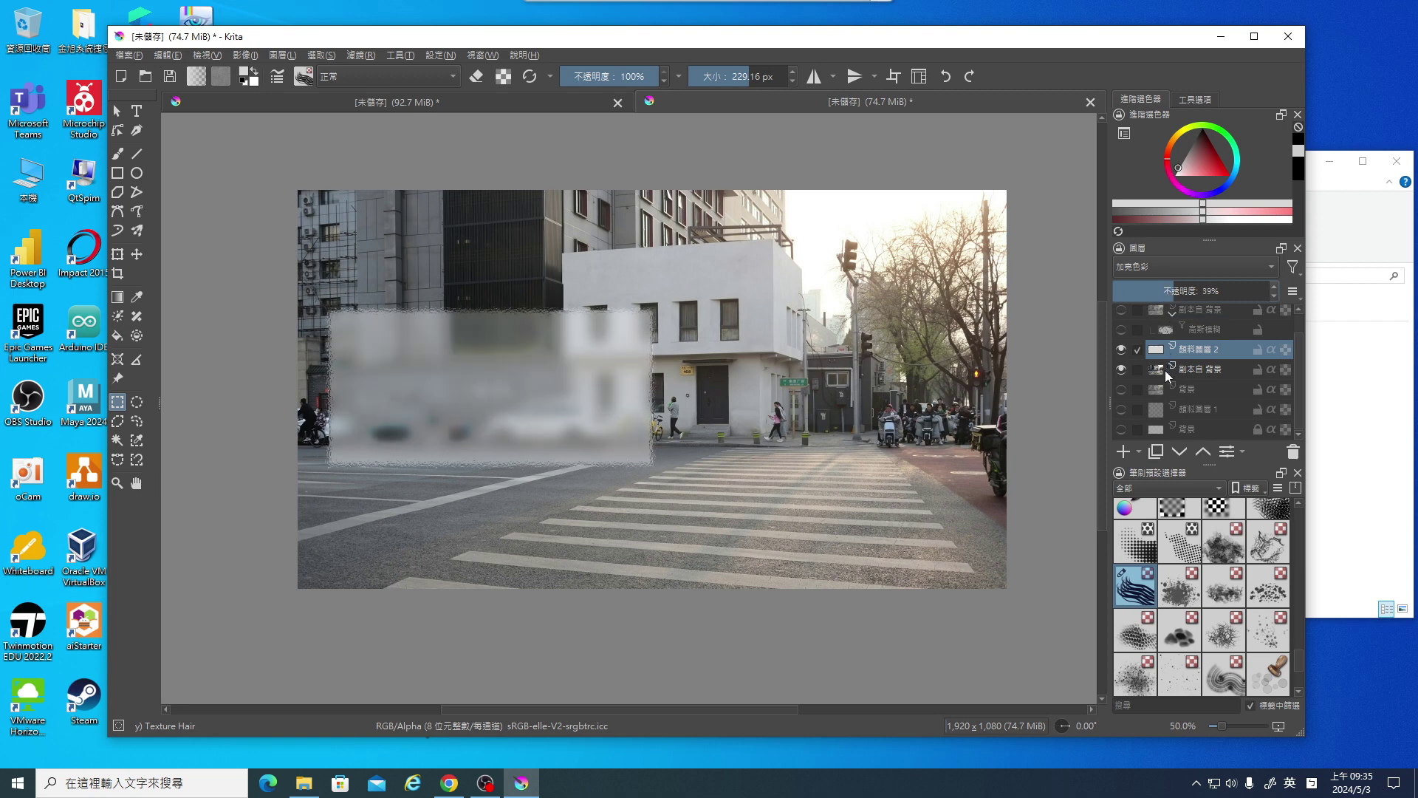
click(358, 54)
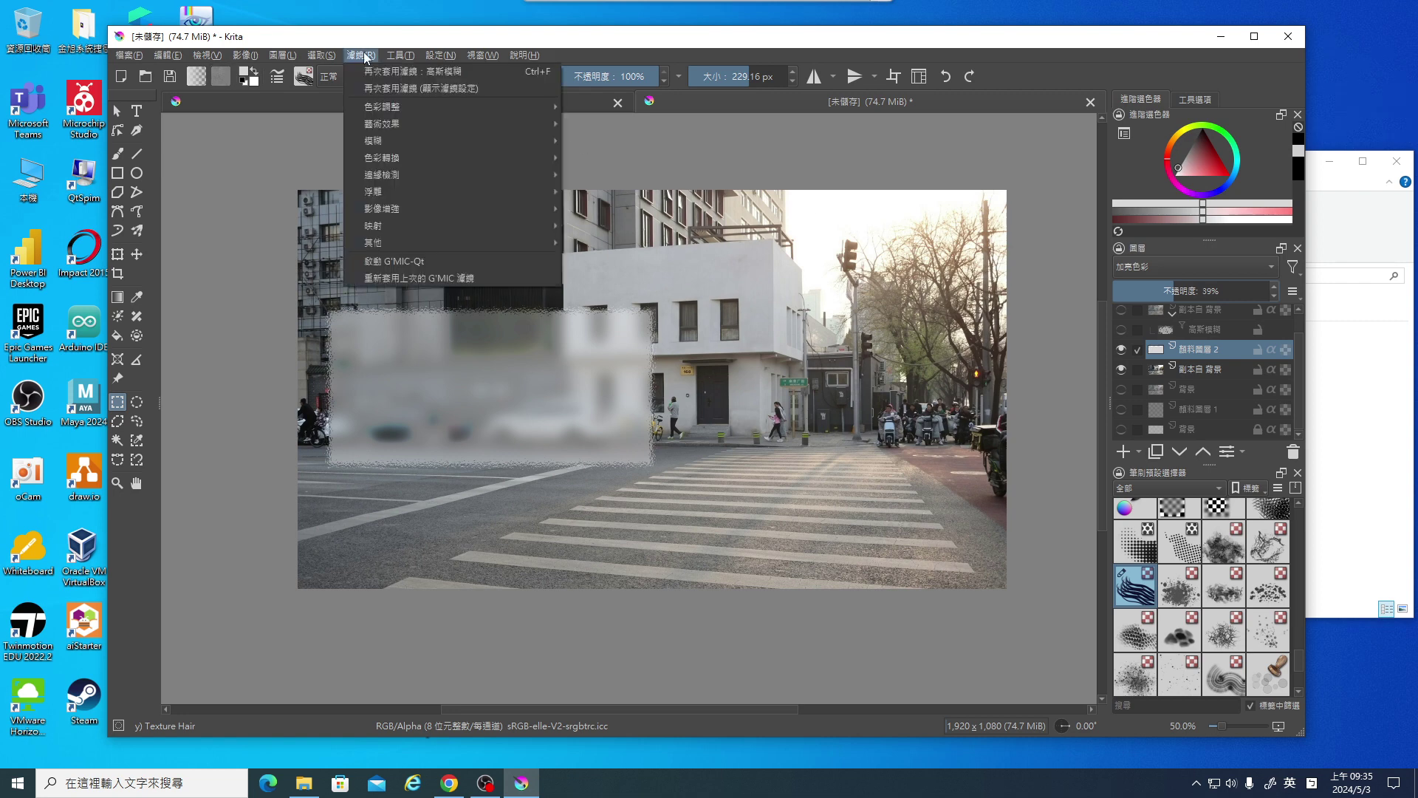
click(785, 47)
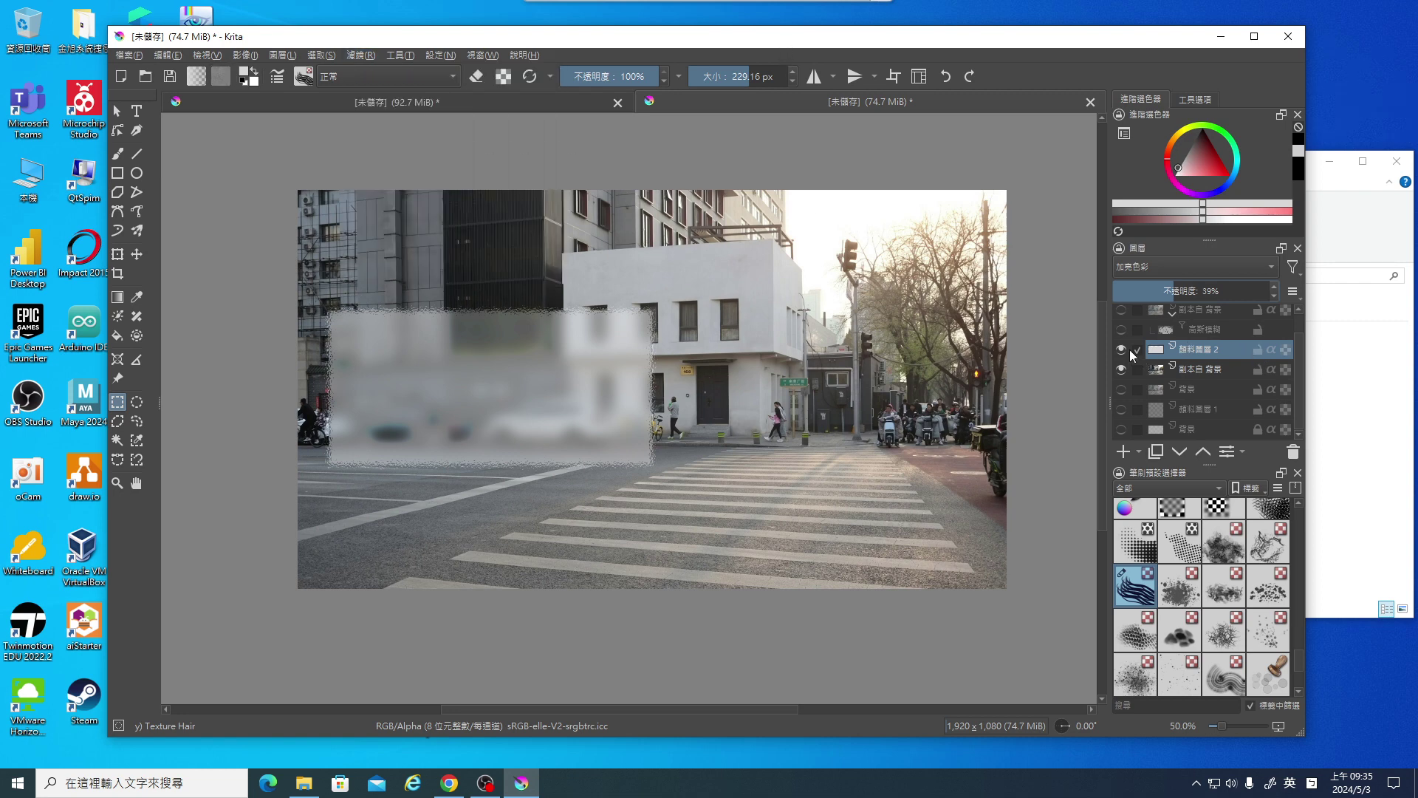